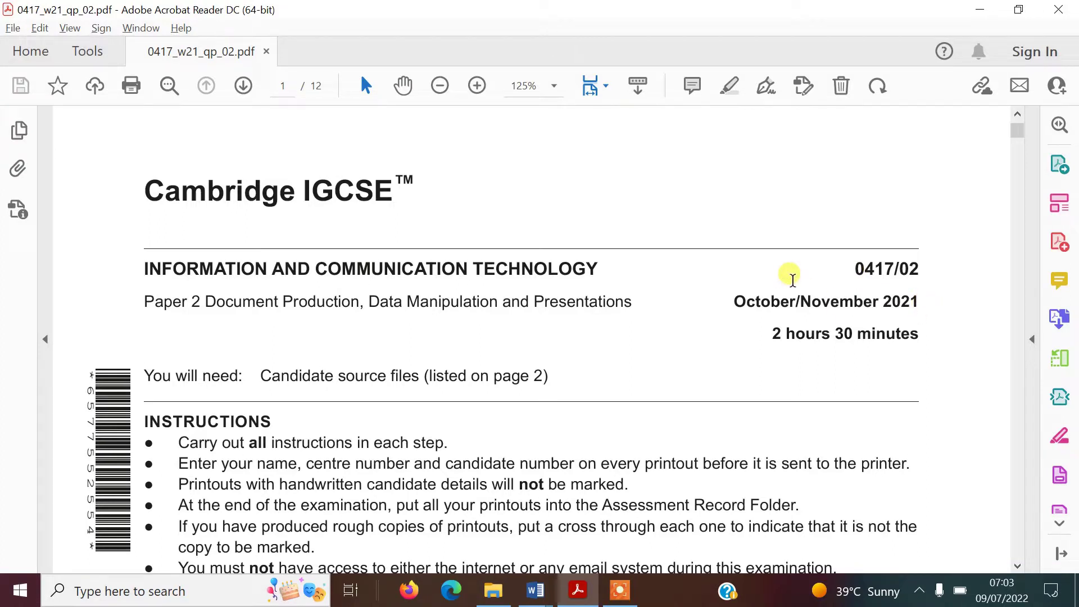
Scroll the exam PDF to page 2, which lists the source files and Task 1 instructions
left_click(1017, 566)
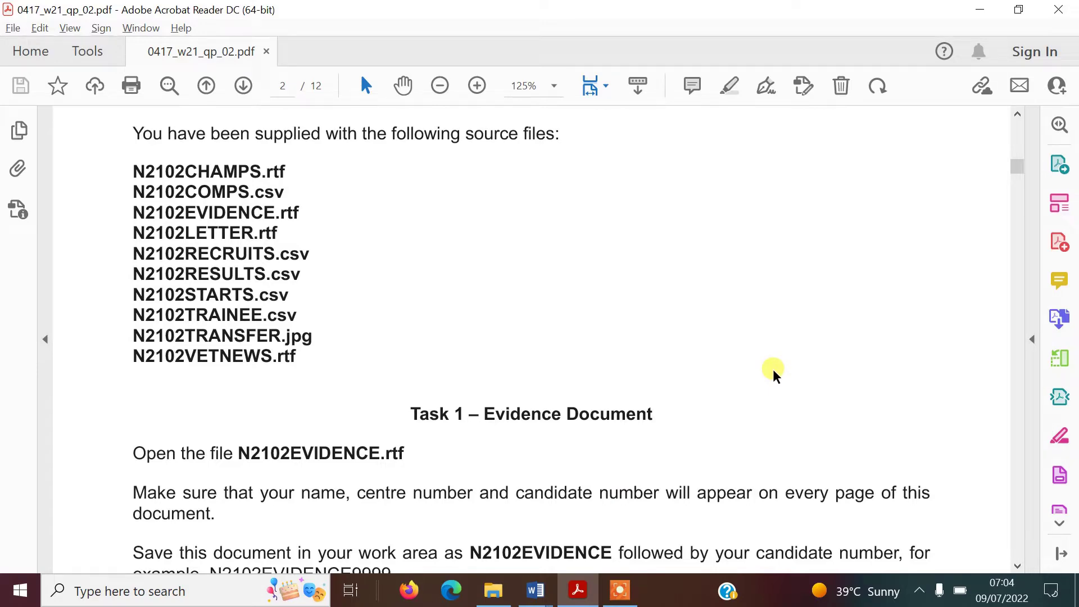
key("alt+Tab")
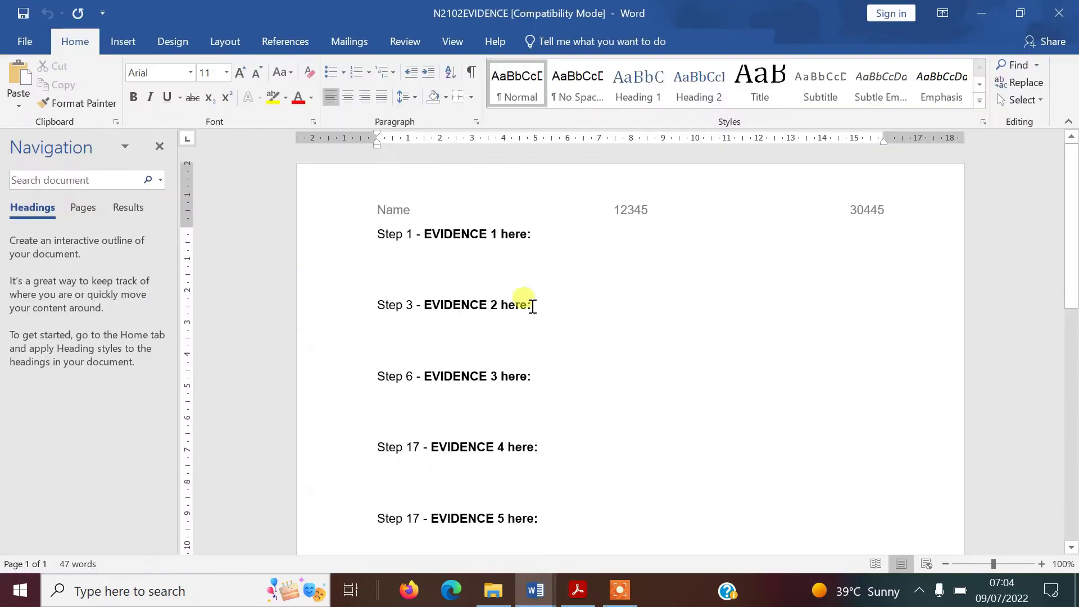
Clear the existing header text and replace it with a Blank (Three Columns) header
double_click(388, 209)
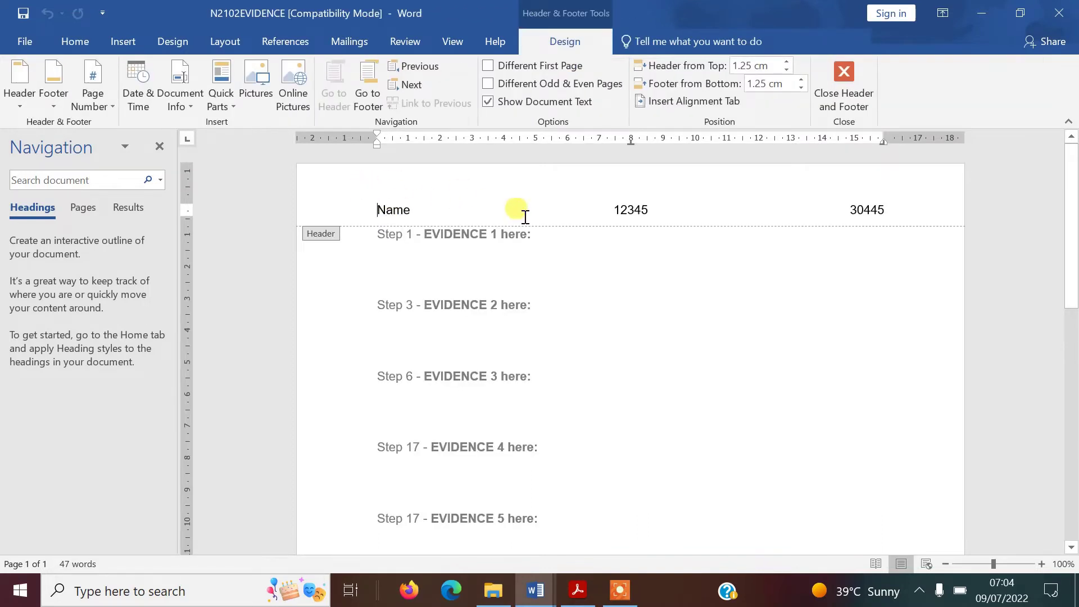
left_click_drag(886, 210, 313, 213)
key("Delete")
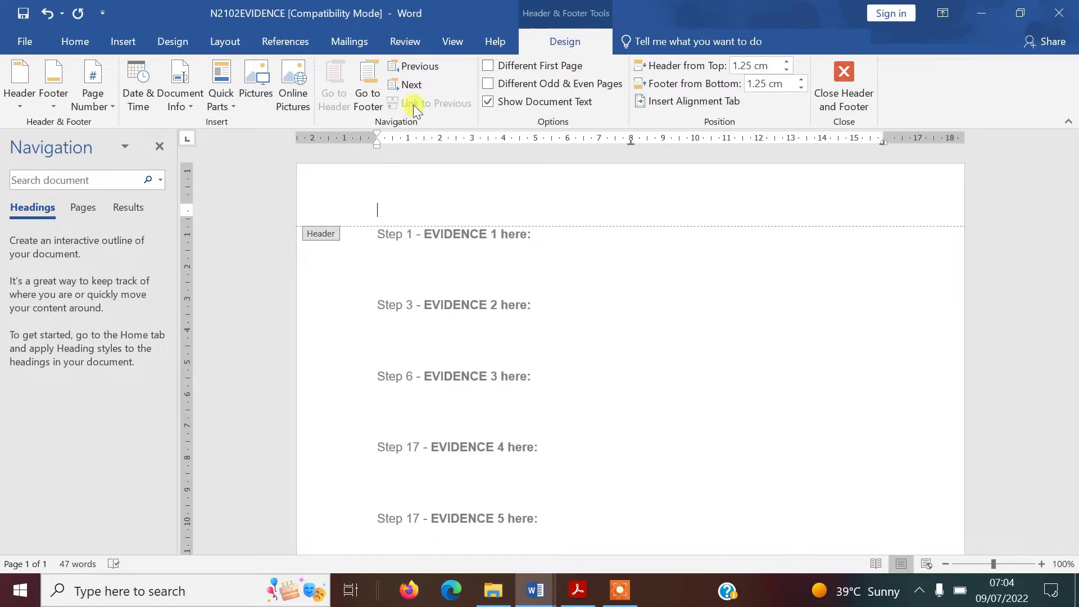
left_click(32, 115)
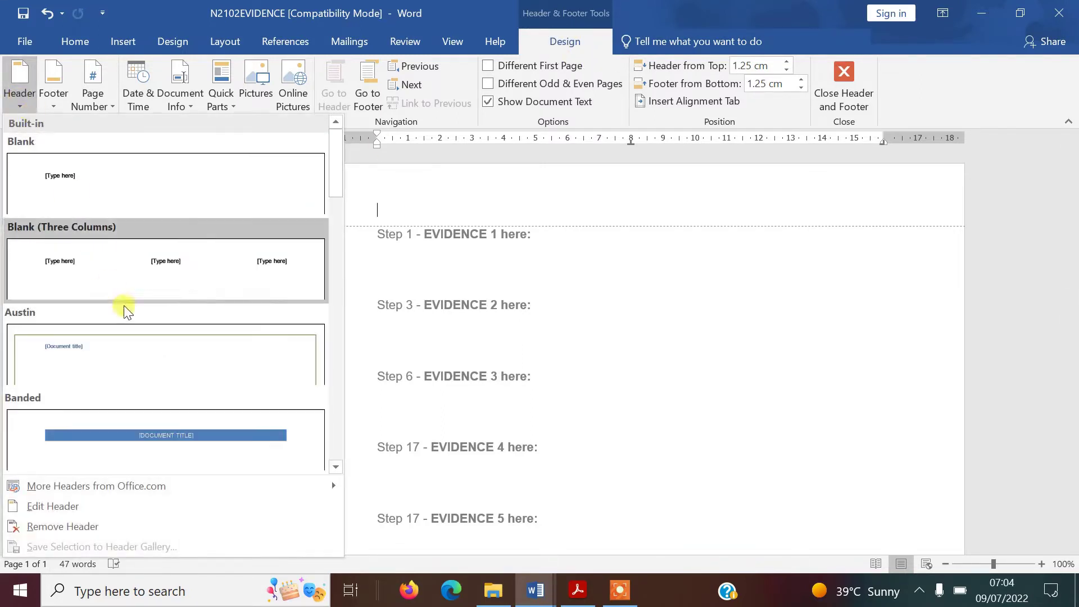
left_click(184, 274)
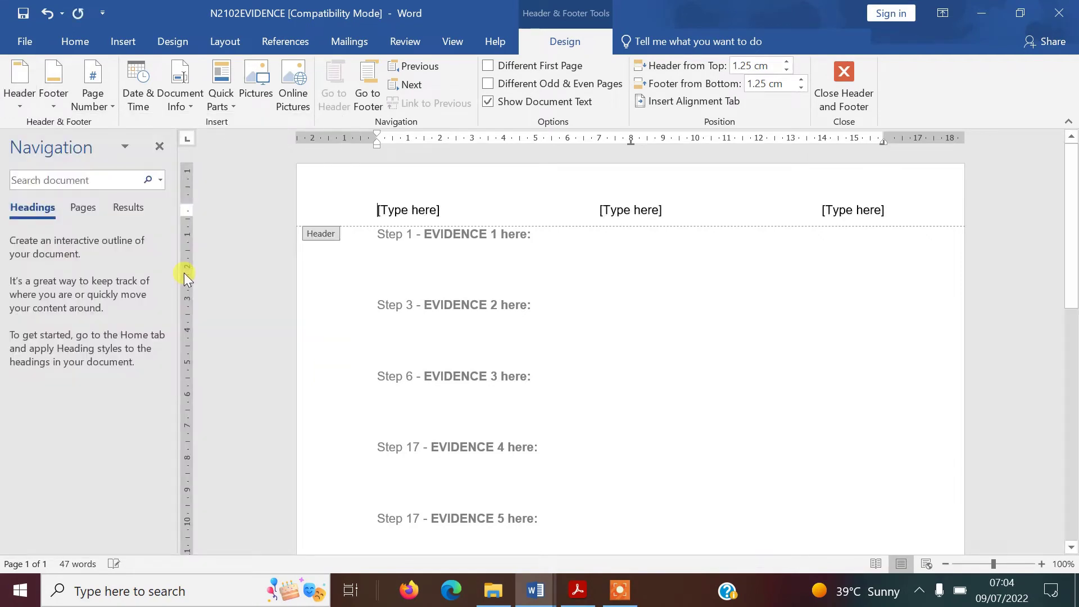
Fill the left, centre and right header slots with the candidate's name, centre number and candidate number
left_click(407, 210)
type("Name")
left_click(622, 209)
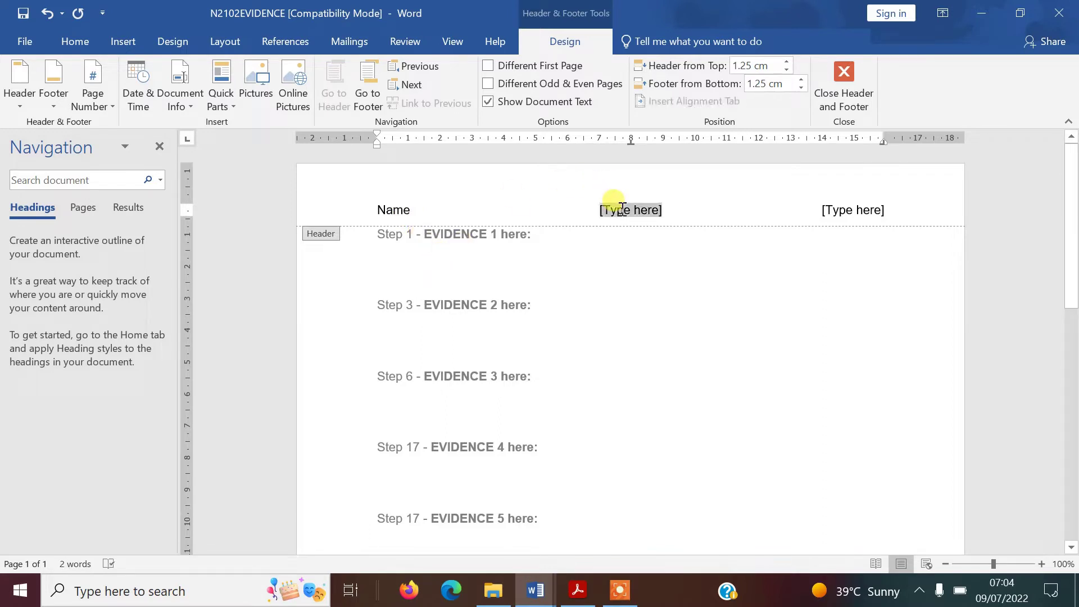
type("12345")
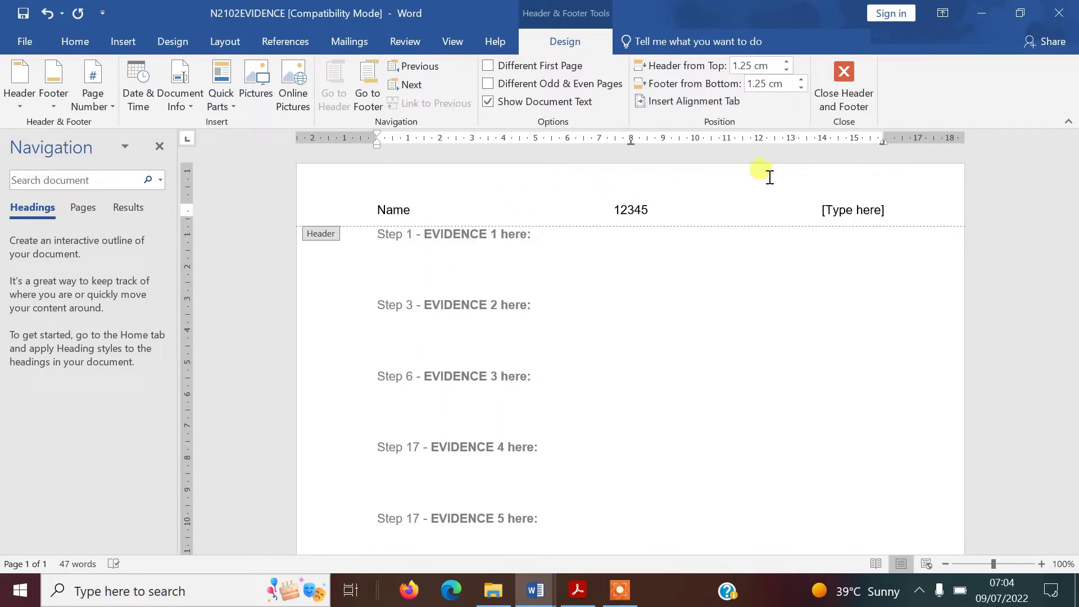
left_click(862, 210)
type("3")
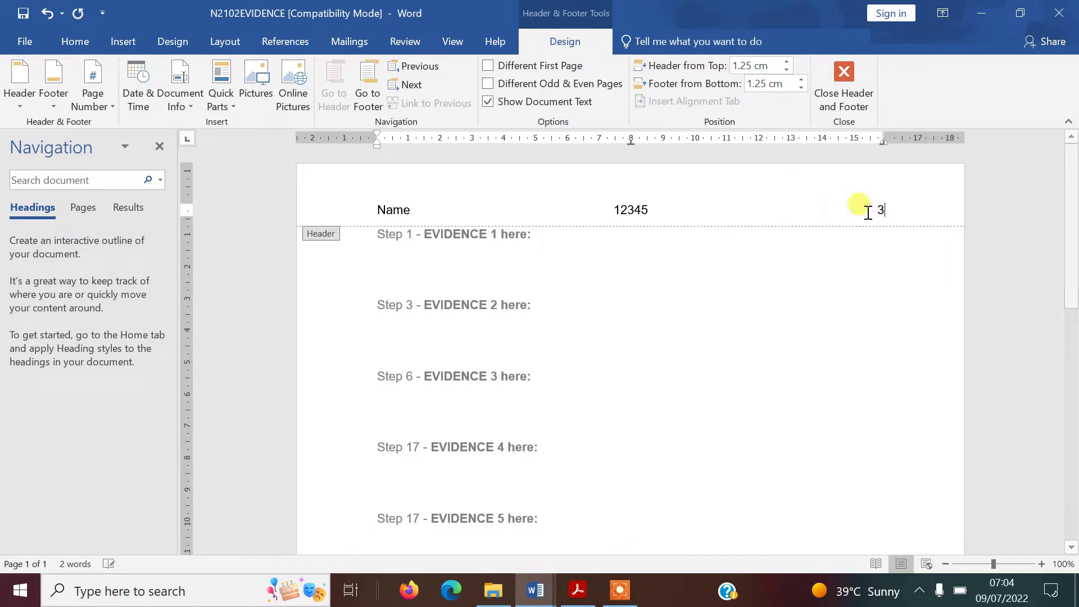
type("0445")
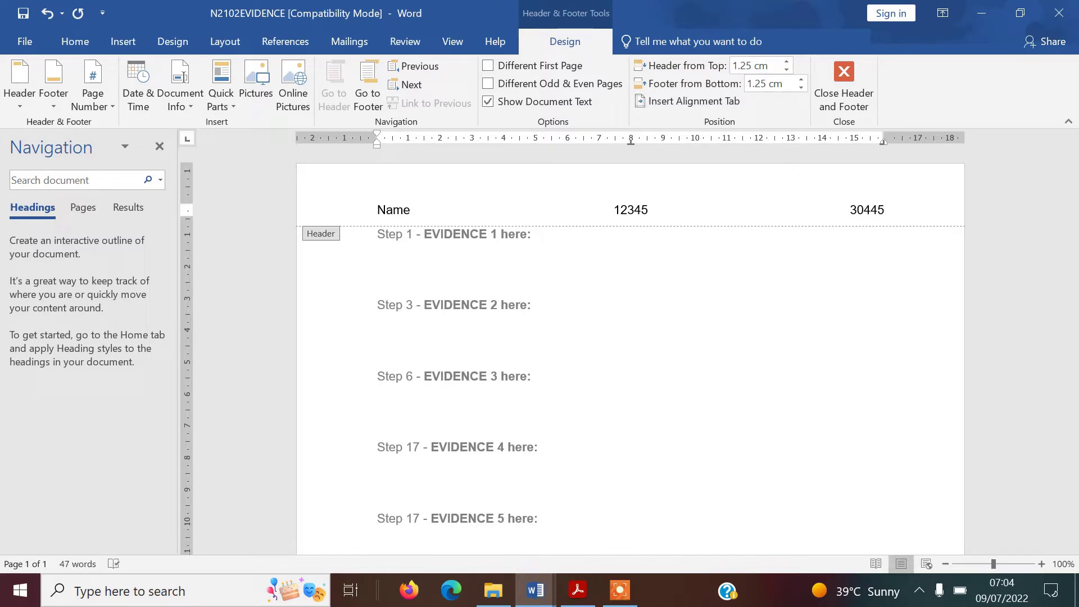
double_click(760, 303)
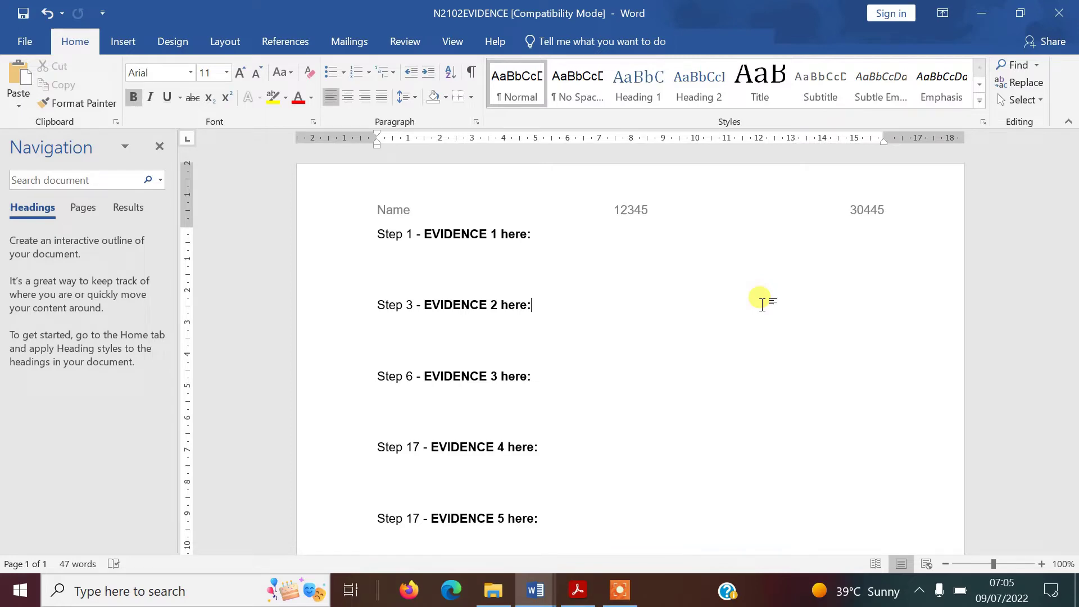
Return to the evidence document and choose Save As into the Source files W21 folder
key("alt+Tab")
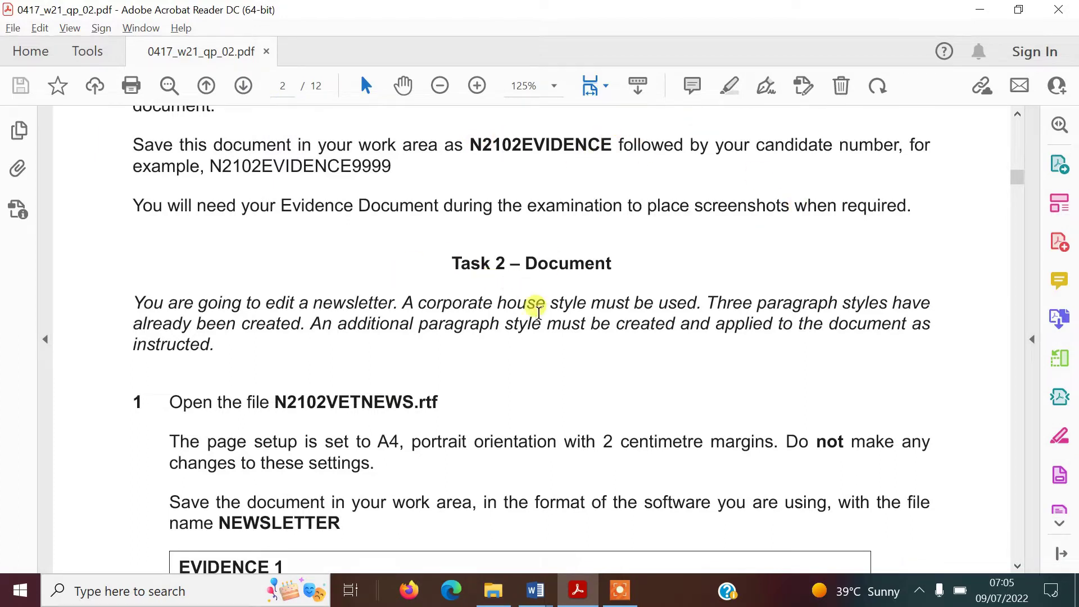
key("alt+shift+Tab")
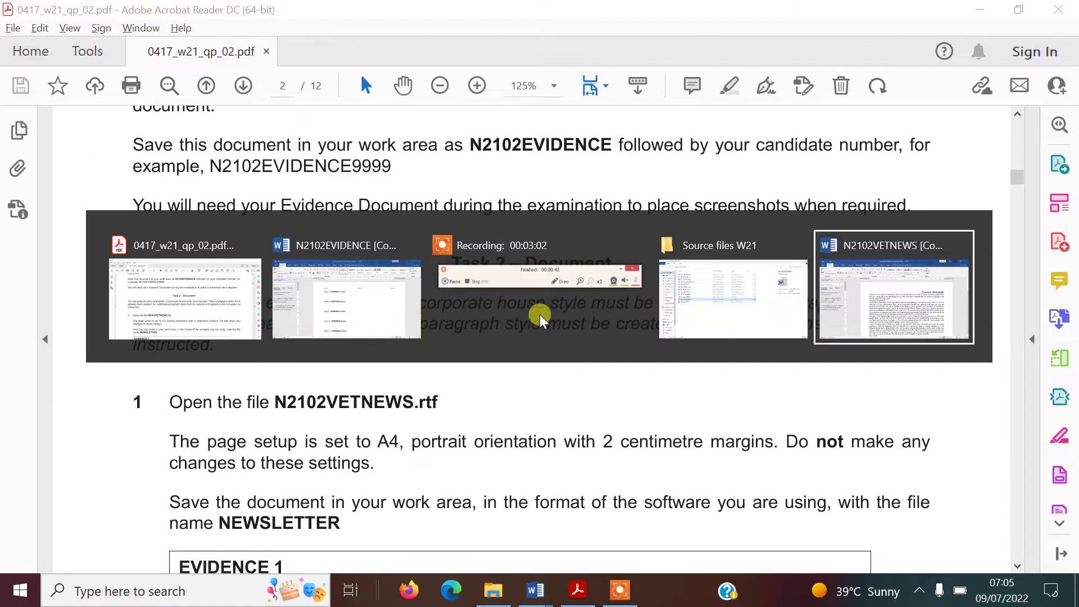
key("alt+Tab")
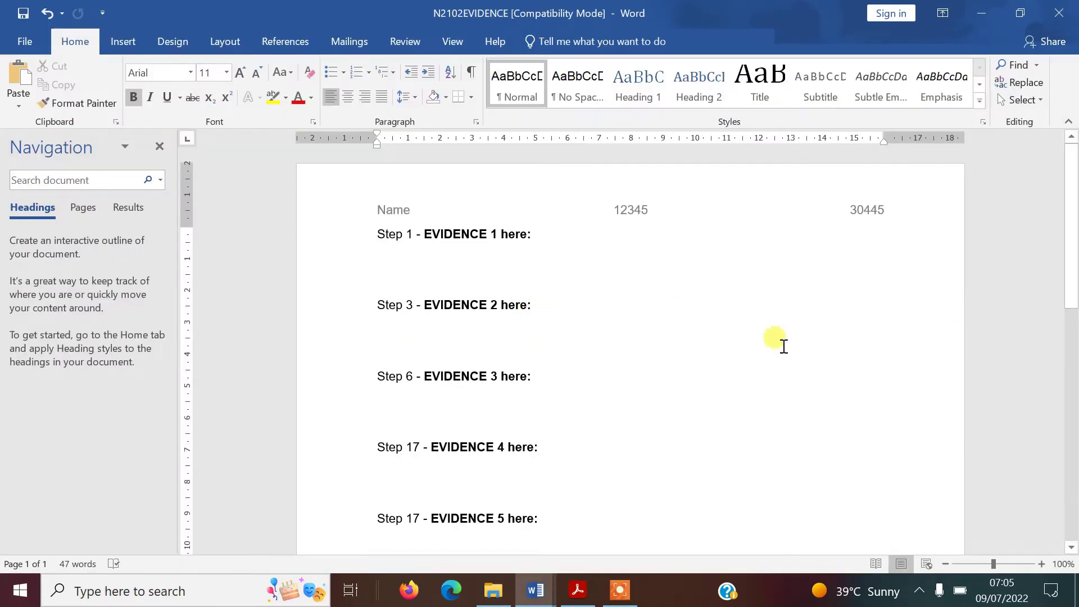
left_click(25, 42)
left_click(56, 174)
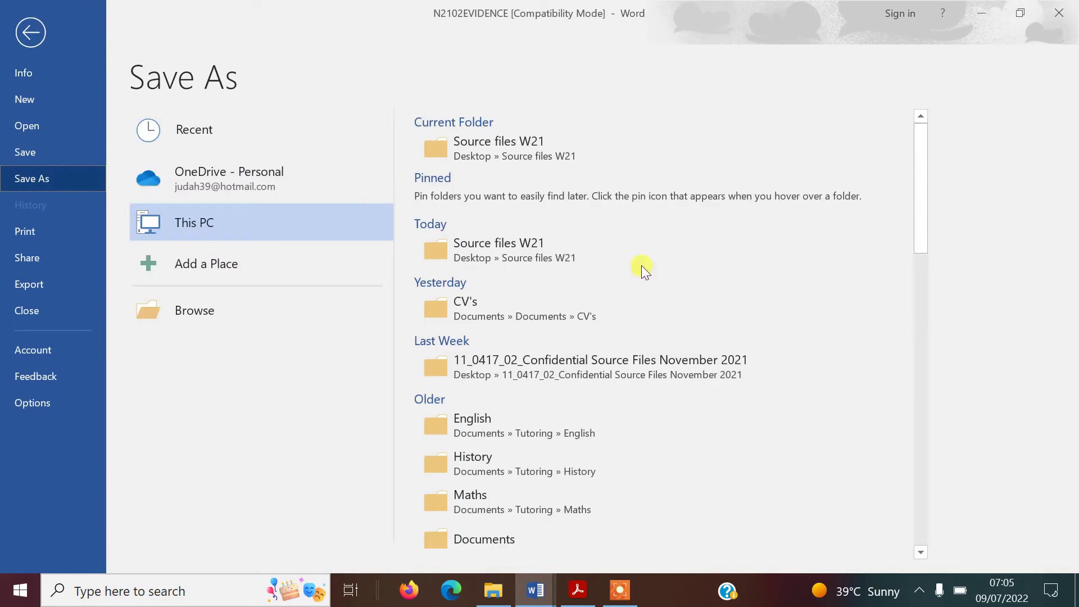
left_click(538, 141)
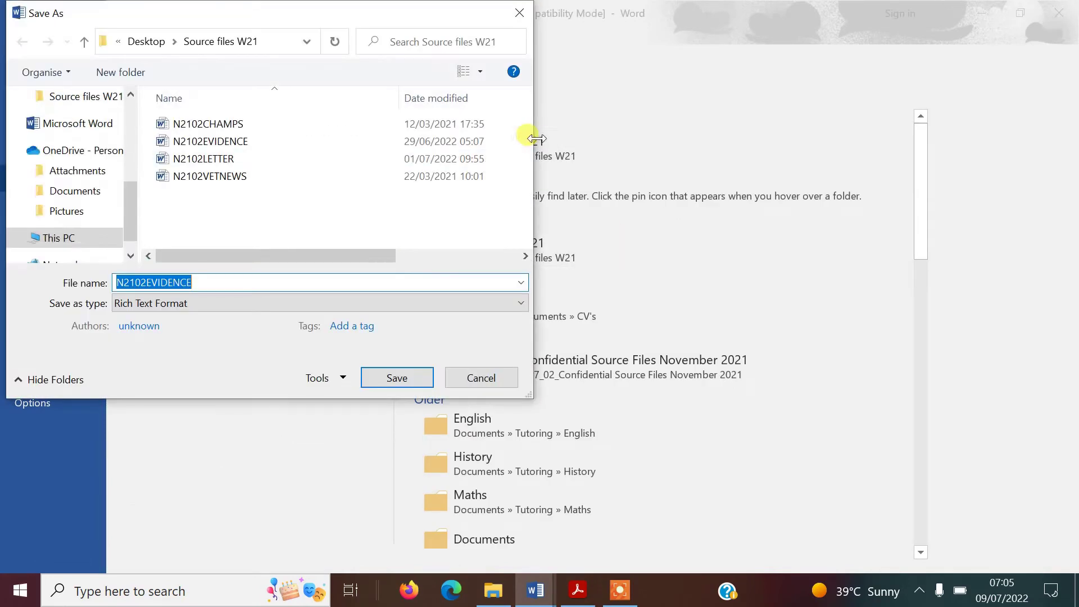
Save it as the Word Document N2102EVIDENCE123456
left_click(199, 281)
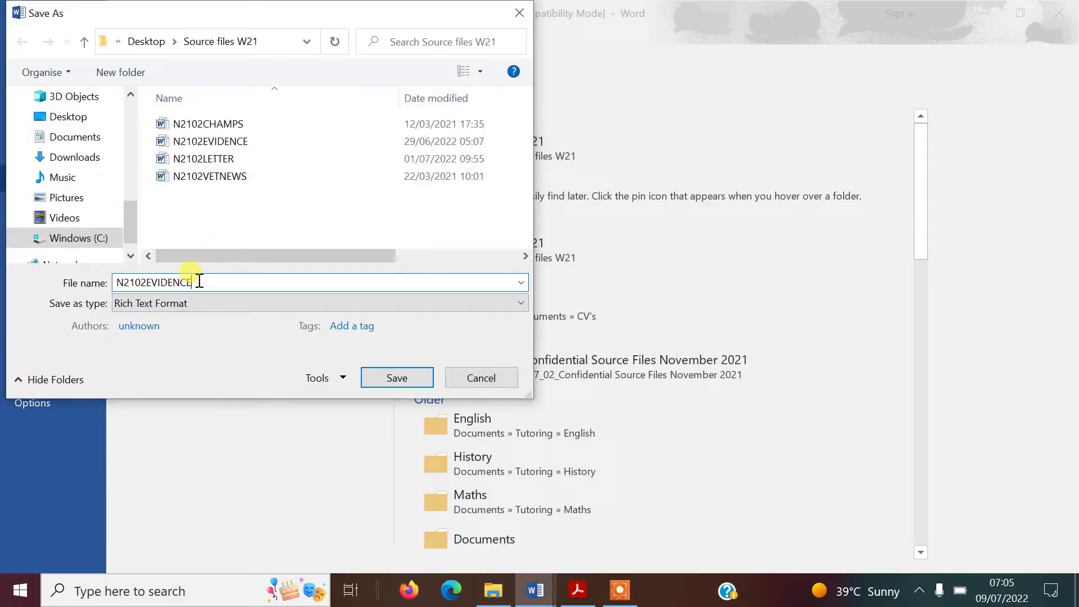
type("123456")
left_click(520, 307)
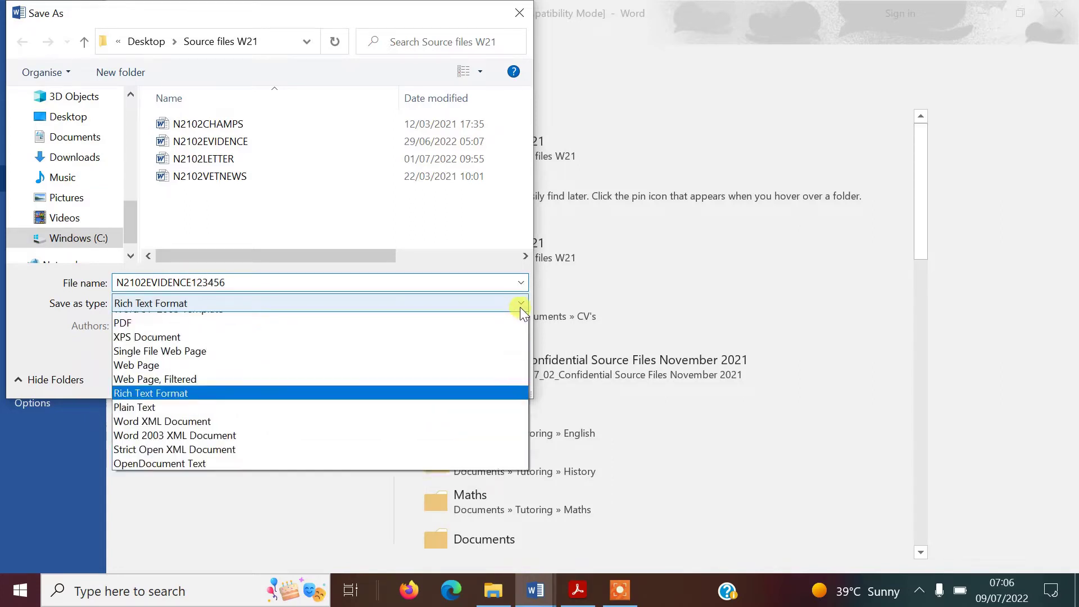
left_click(363, 319)
key("Return")
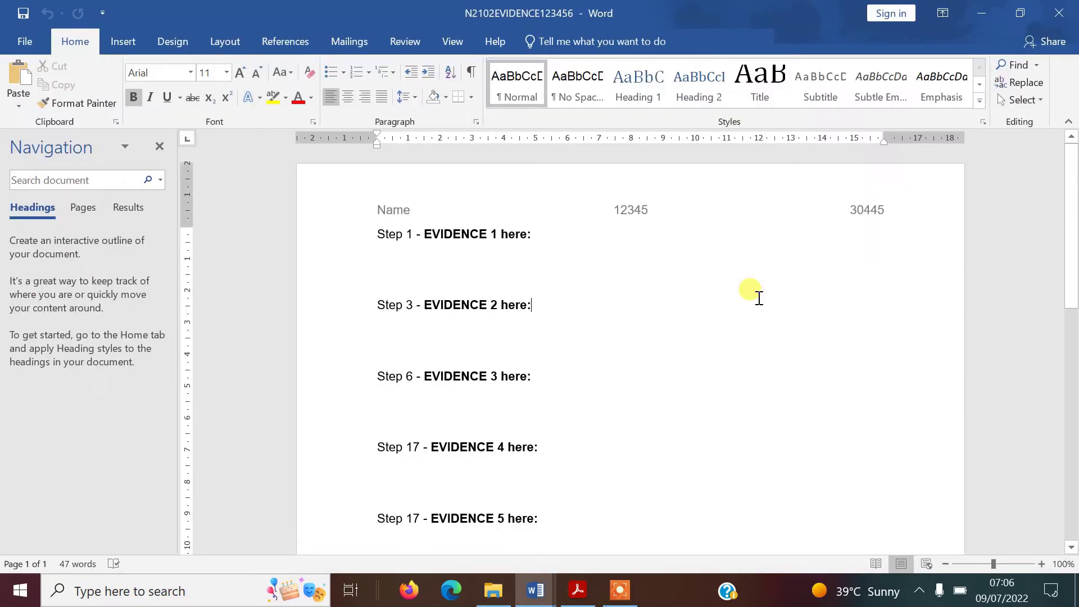
key("alt+shift+Tab")
key("alt+shift+Tab")
key("alt+shift+Tab")
key("alt+shift+Tab")
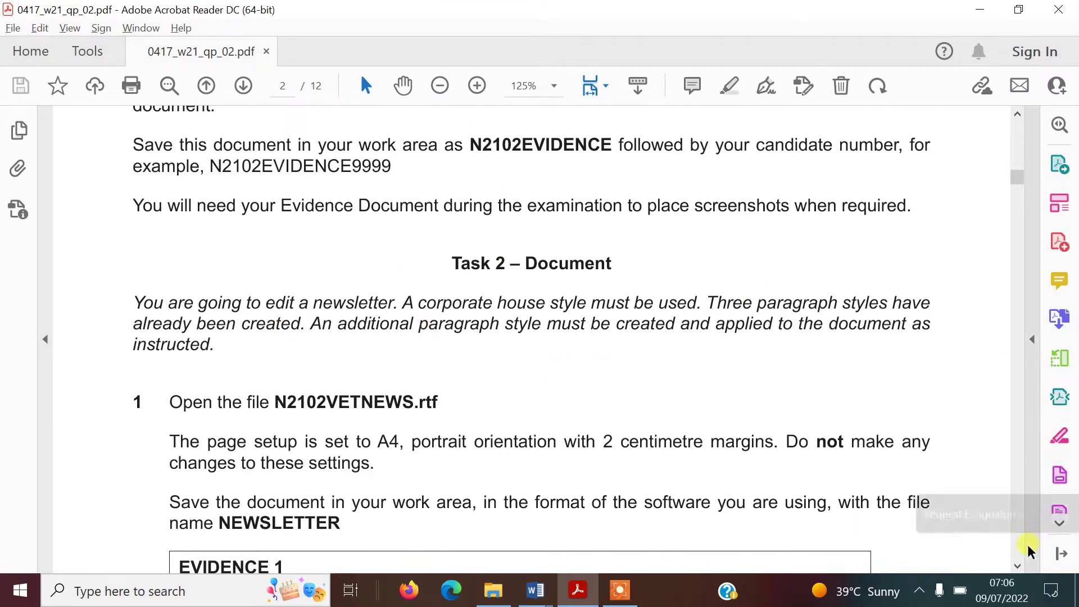
Scroll the exam paper to Task 2 step 1 and EVIDENCE 1, then switch to N2102VETNEWS
left_click(1021, 573)
scroll(1020, 573, "down", 4)
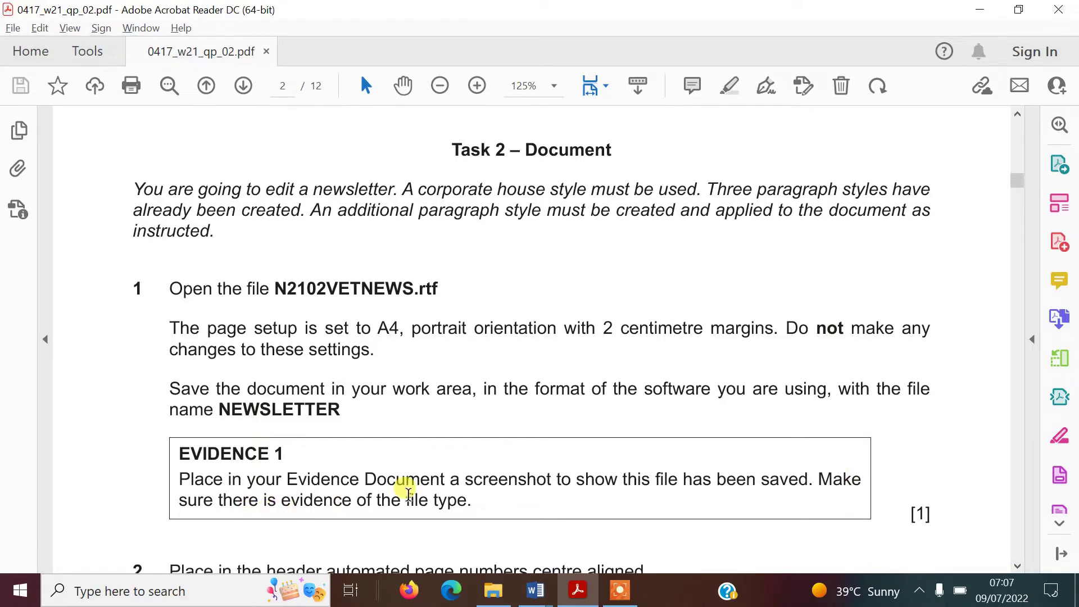
key("alt+Tab")
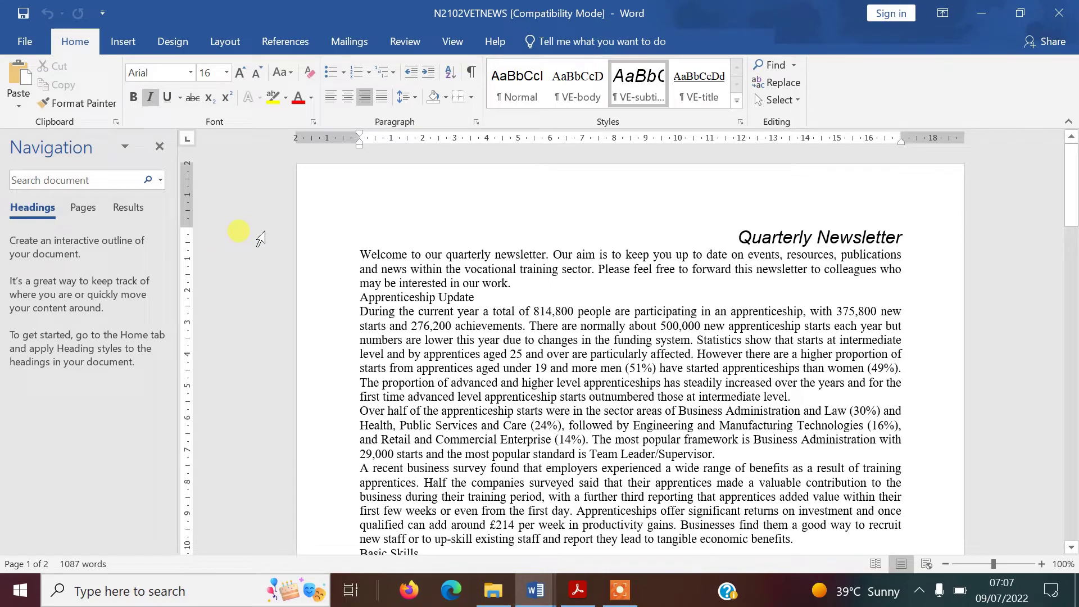
Save N2102VETNEWS in Source files W21 as the Word Document 'NEWSLETTER'
left_click(31, 39)
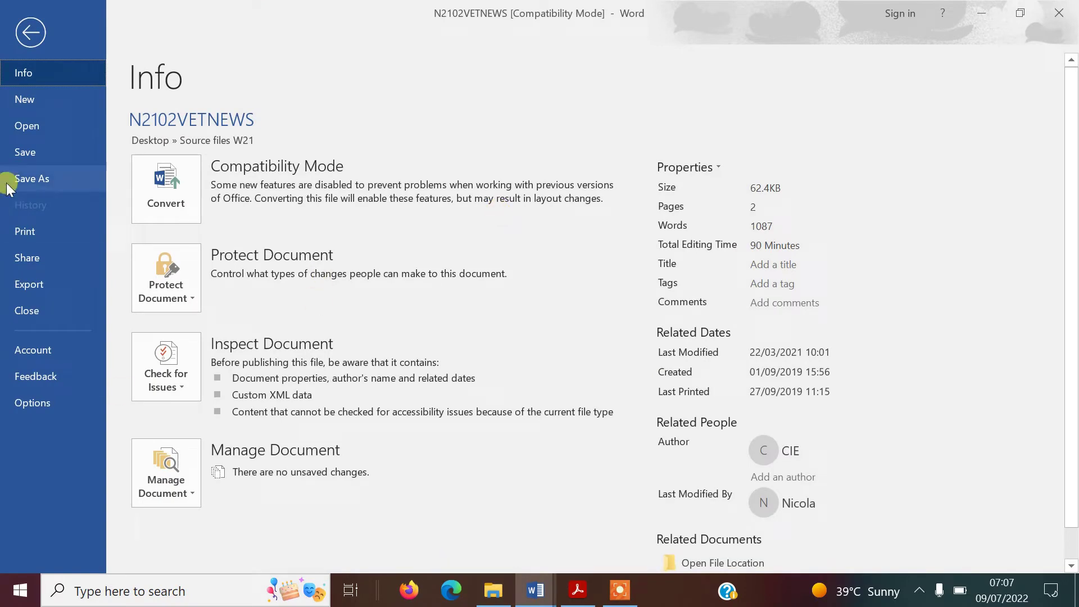
left_click(36, 174)
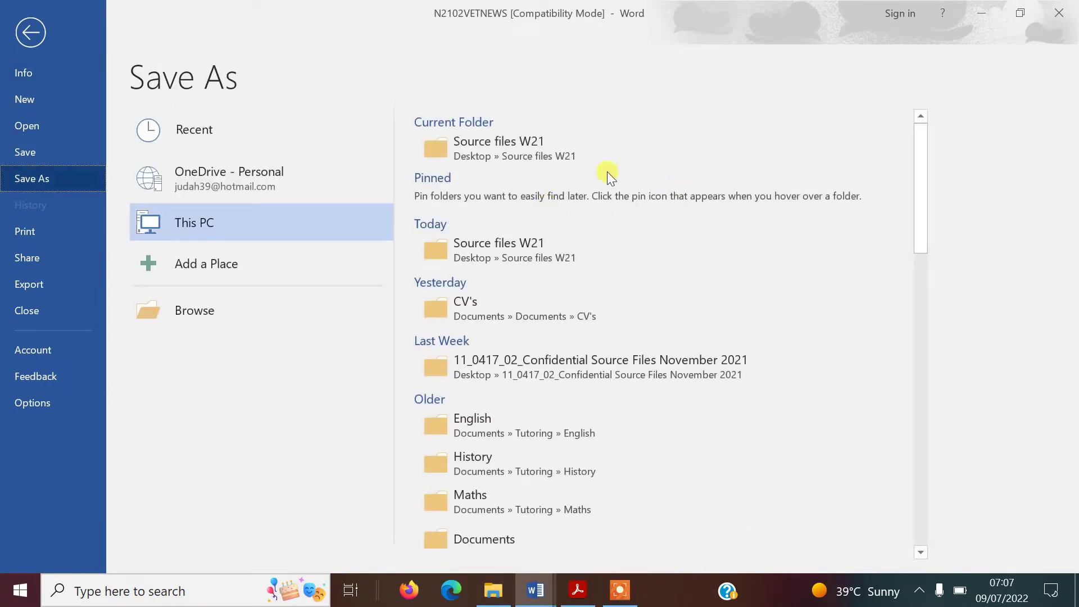
left_click(539, 147)
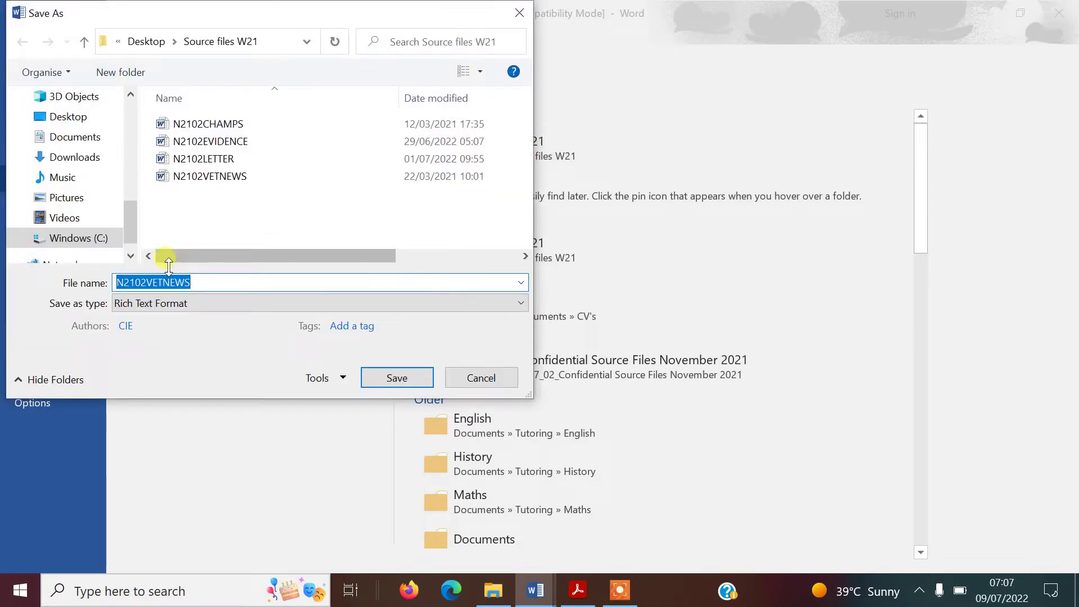
type("NEWS")
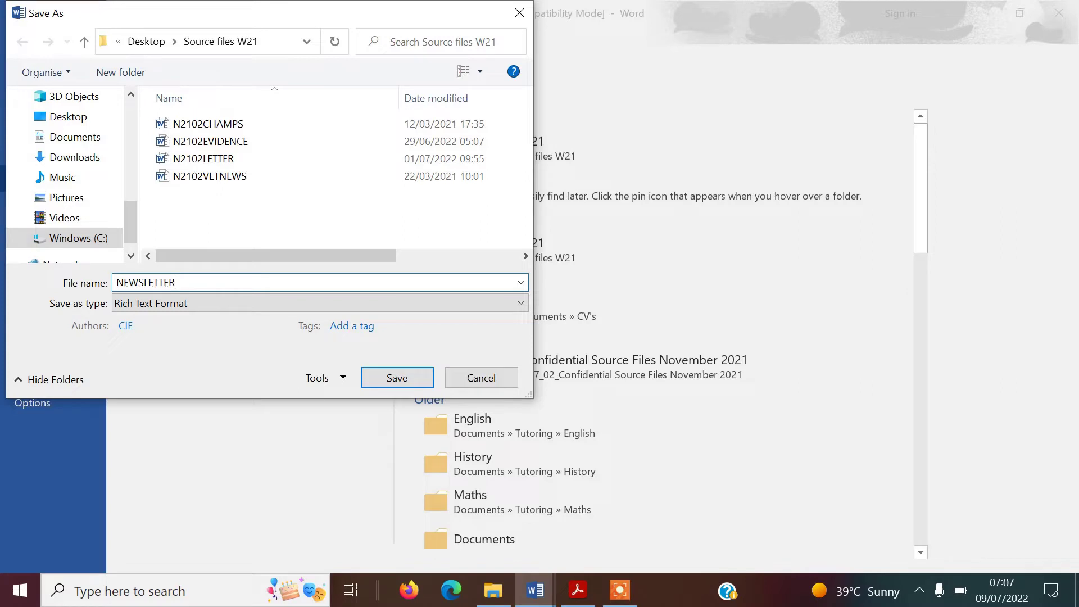
type("LETTER")
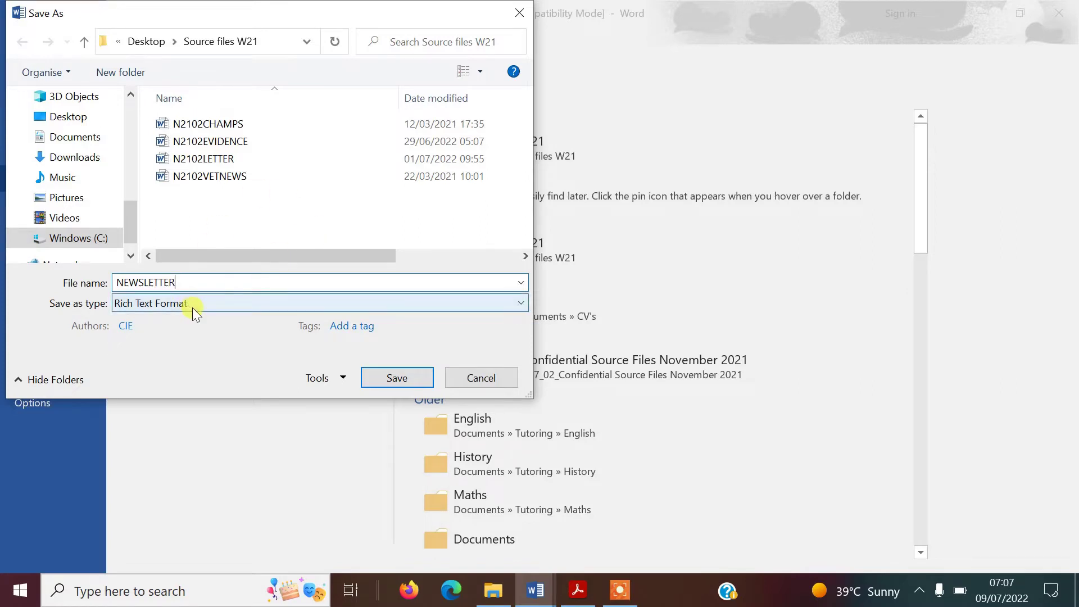
left_click(192, 308)
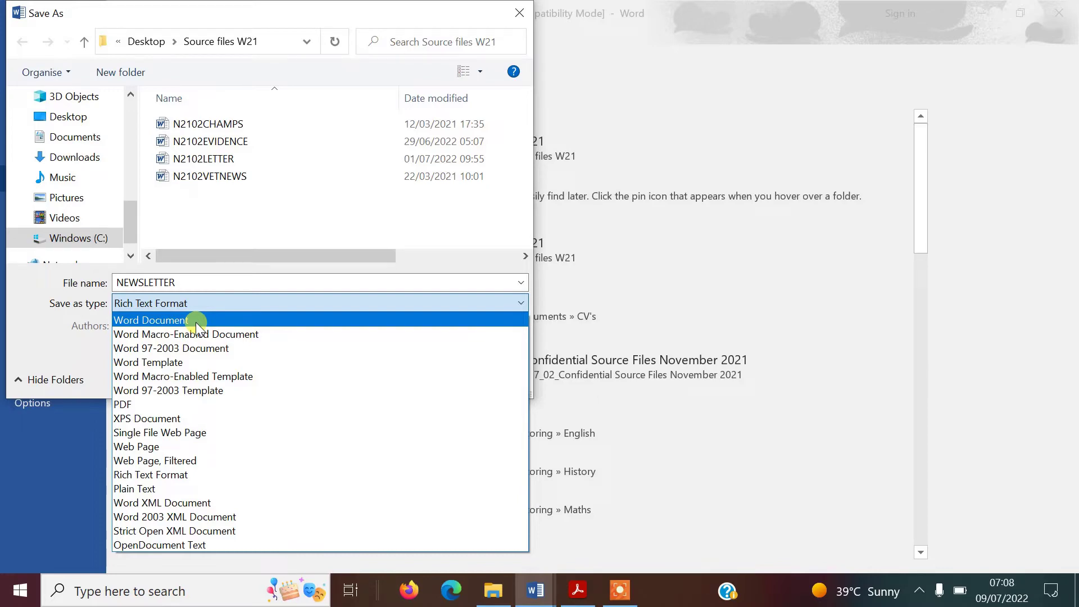
left_click(195, 323)
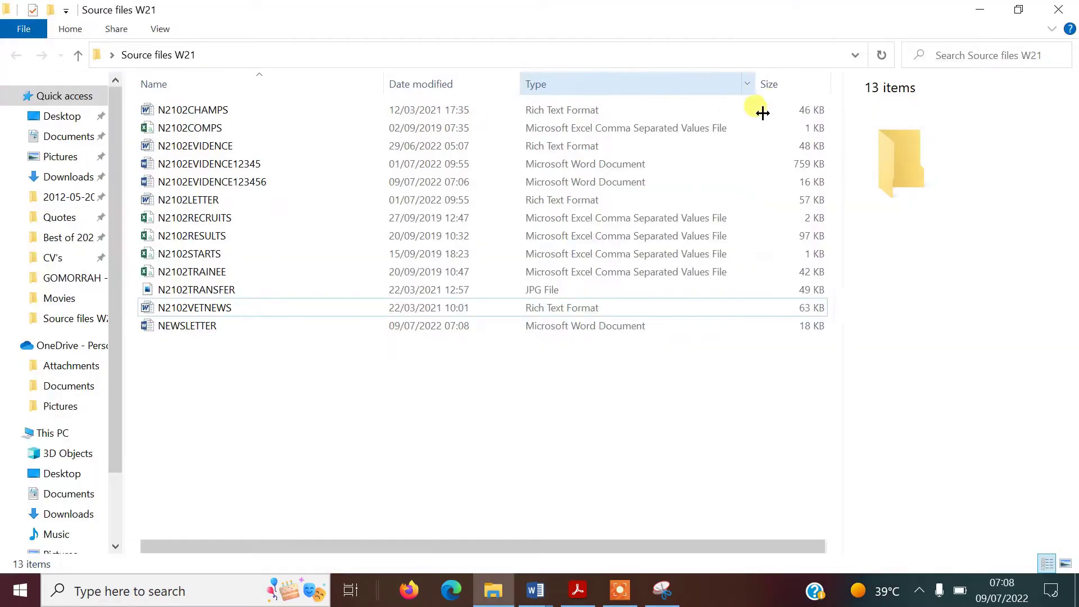
Snip the Source files W21 listing showing NEWSLETTER, then return to the exam paper
left_click_drag(763, 113, 773, 116)
left_click(561, 325)
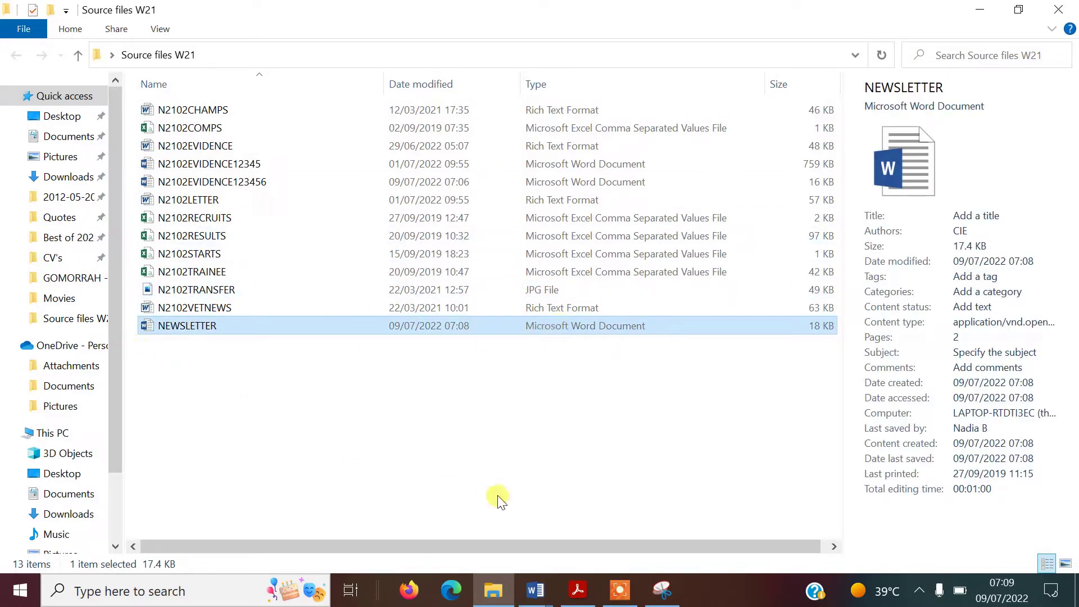
left_click(662, 590)
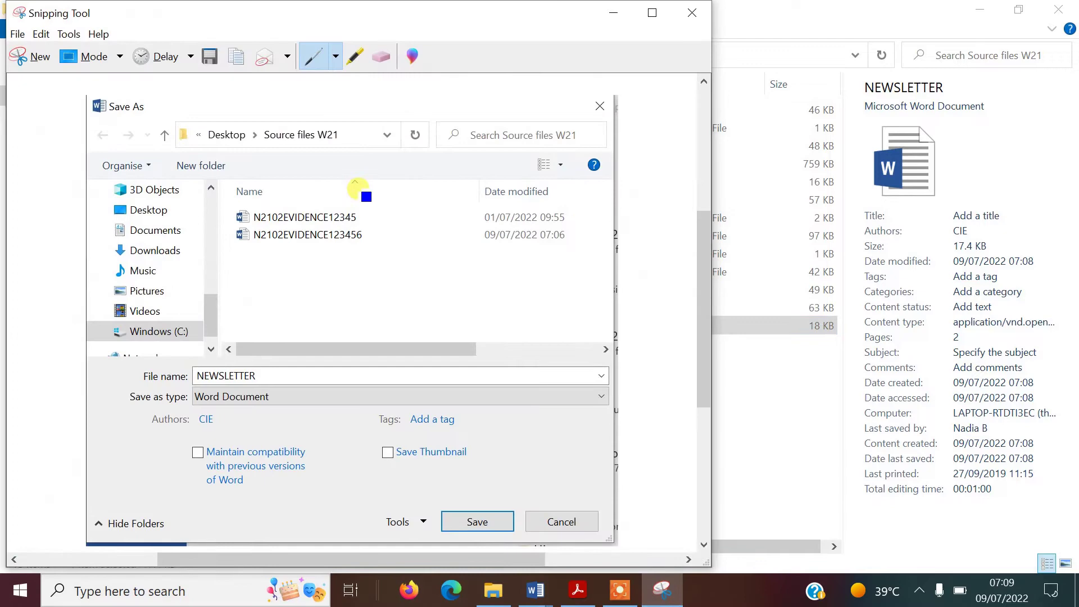
left_click(25, 58)
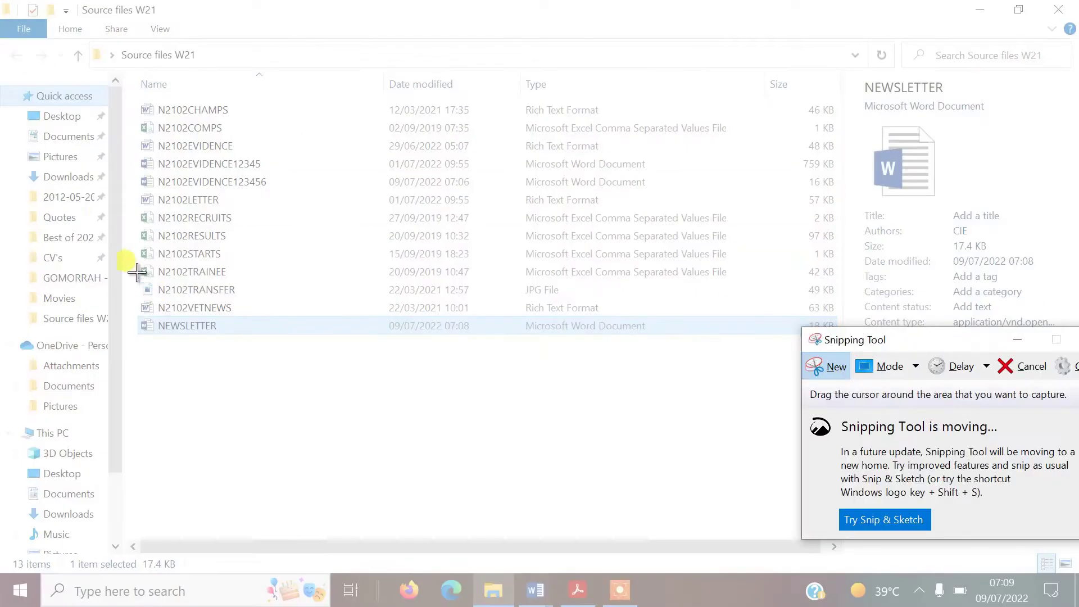
left_click_drag(109, 182, 903, 405)
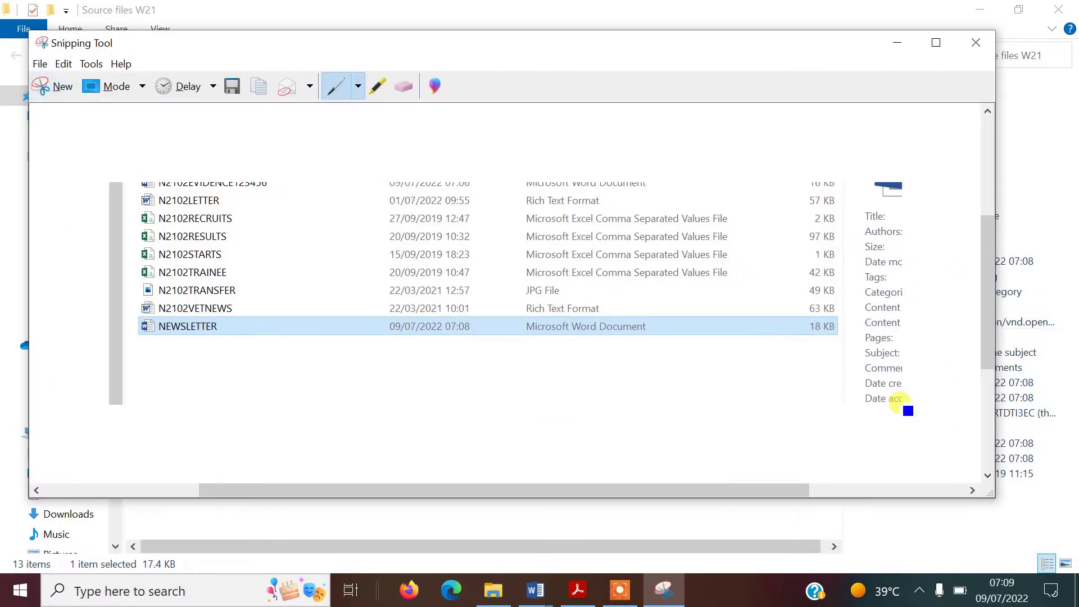
key("alt+Tab")
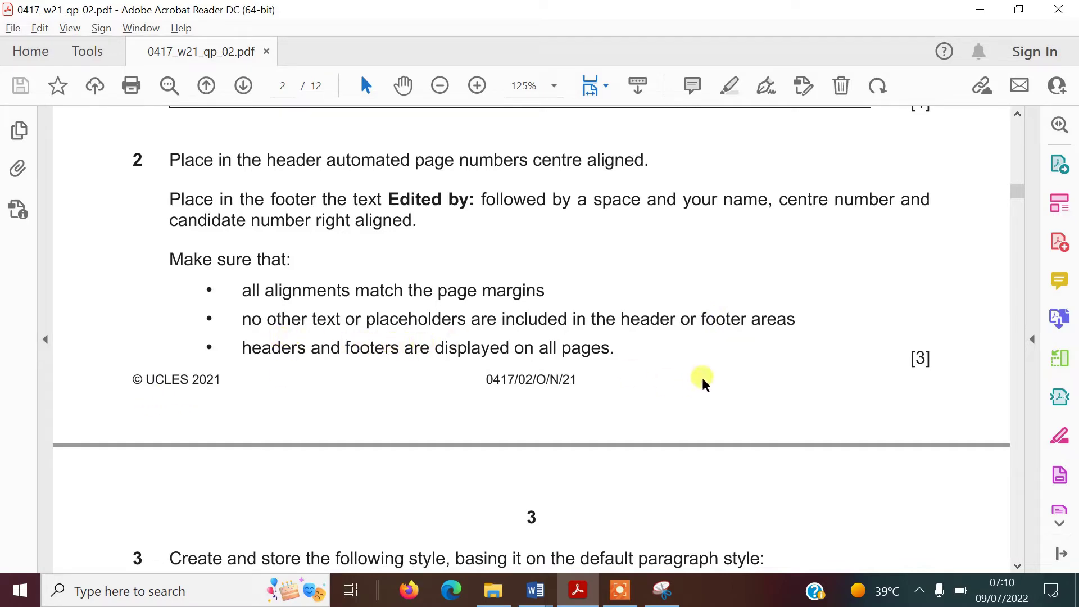
Insert a Plain Number 2 page number at the top centre of the newsletter pages
key("alt+Tab")
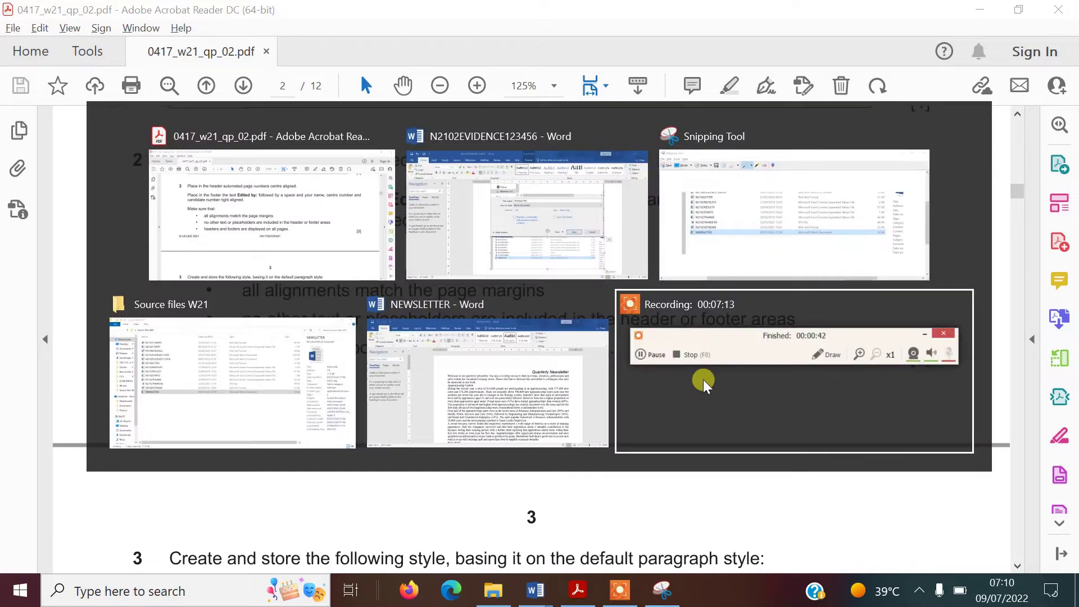
key("alt+shift+Tab")
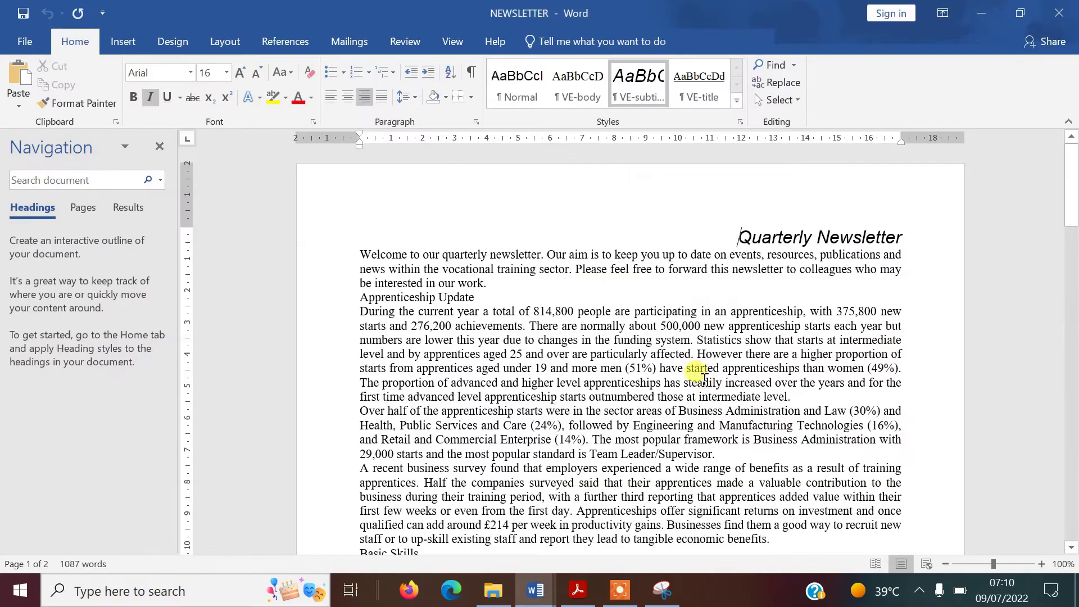
double_click(625, 180)
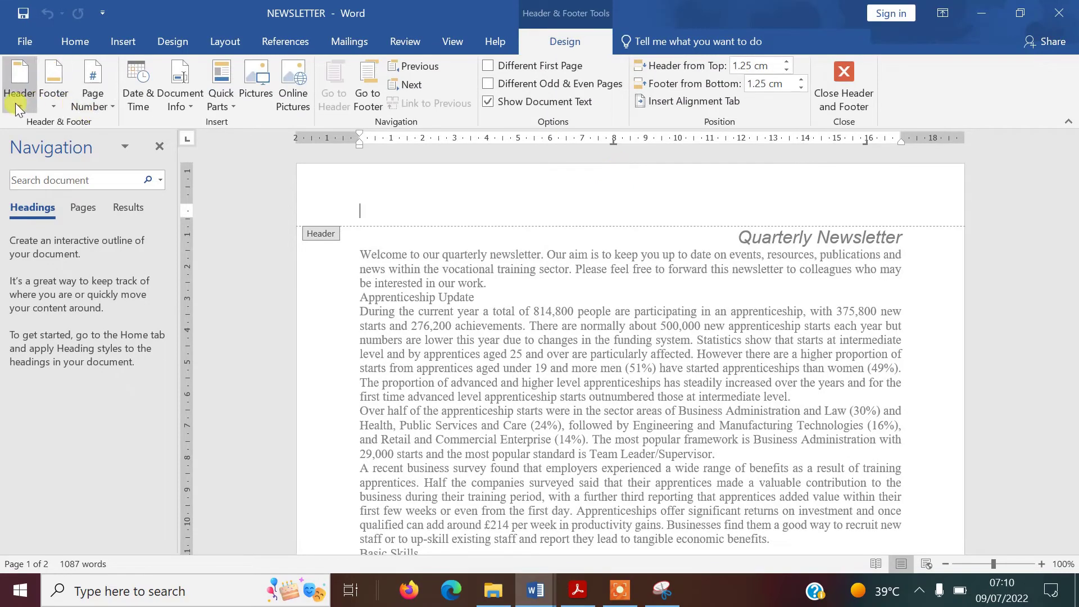
left_click(15, 103)
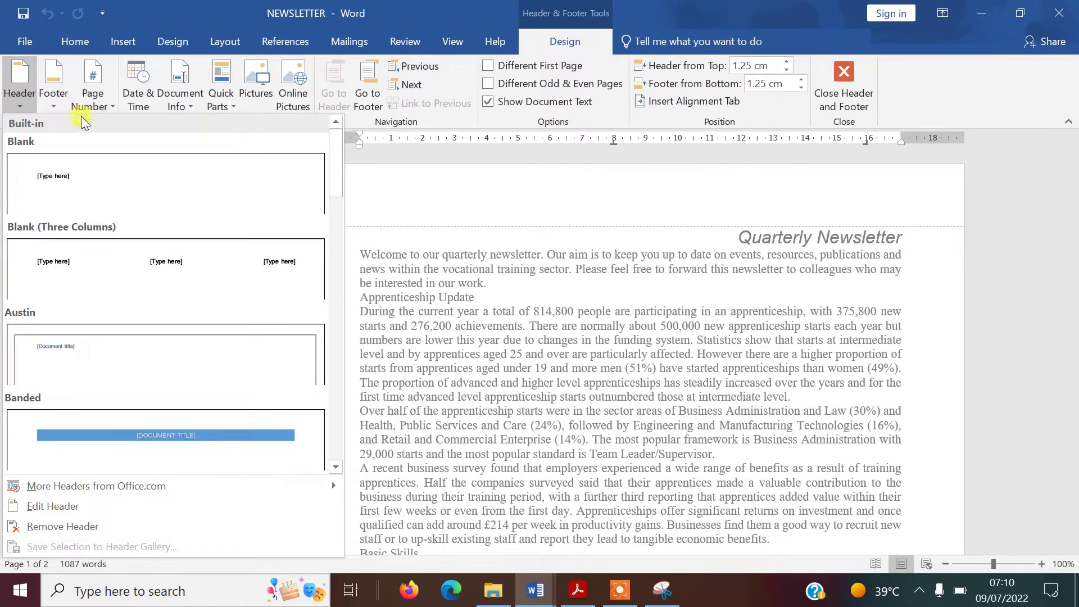
left_click(96, 110)
mouse_move(129, 136)
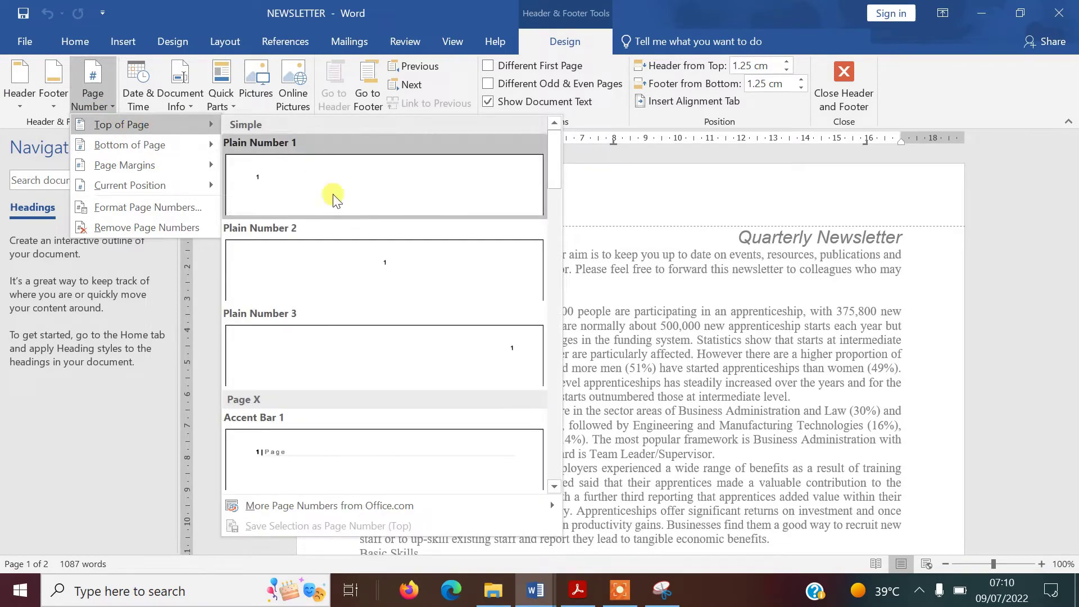
left_click(370, 283)
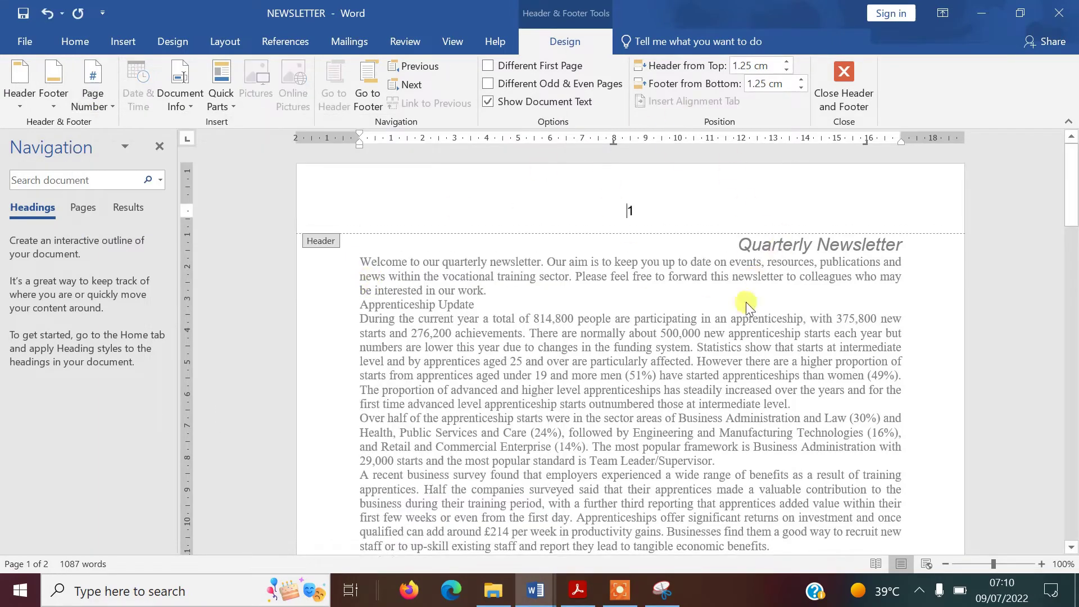
left_click_drag(1074, 185, 1075, 360)
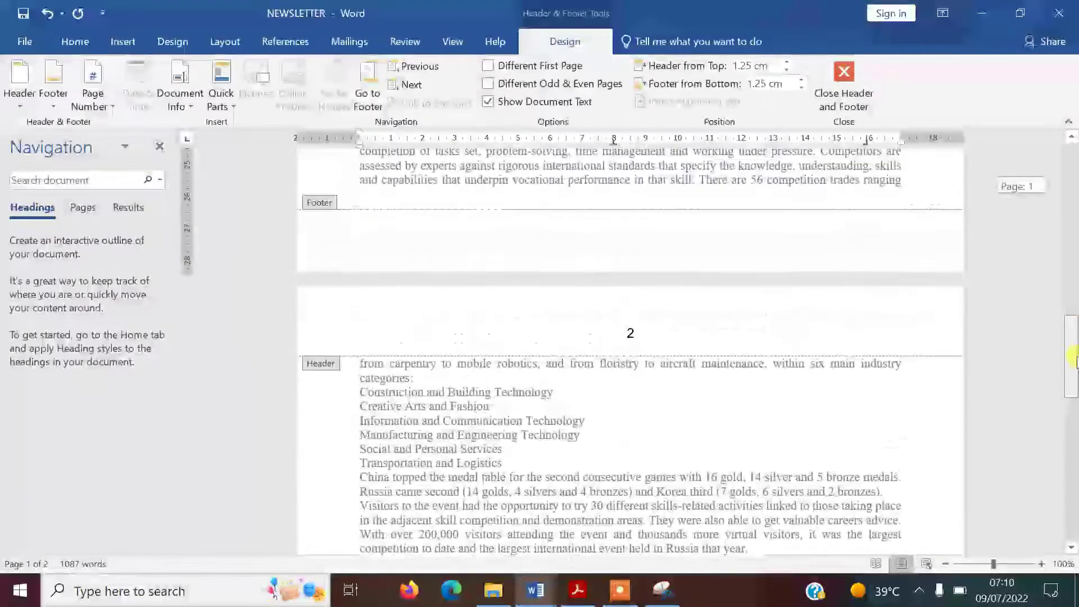
left_click(848, 246)
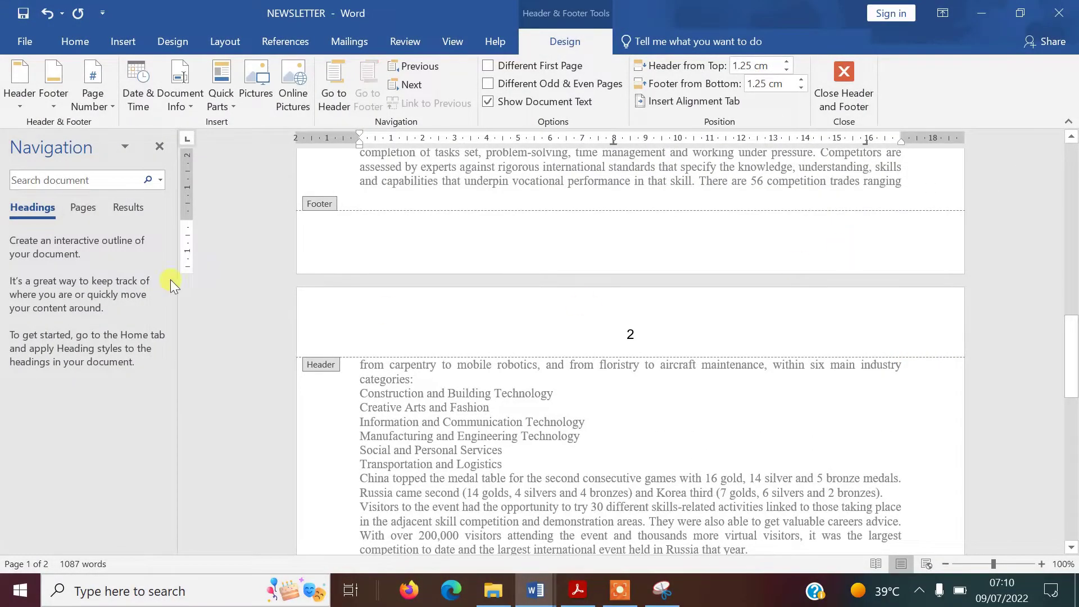
Add a Blank (Three Columns) footer with 'Edited by:', the candidate's name and numbers on the right
left_click(47, 104)
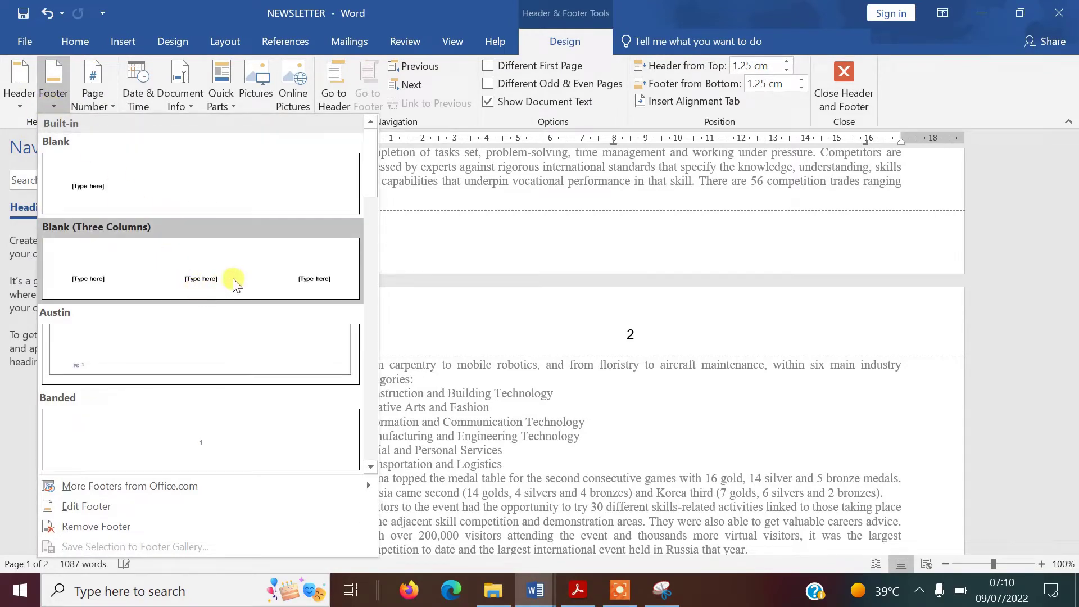
left_click(246, 284)
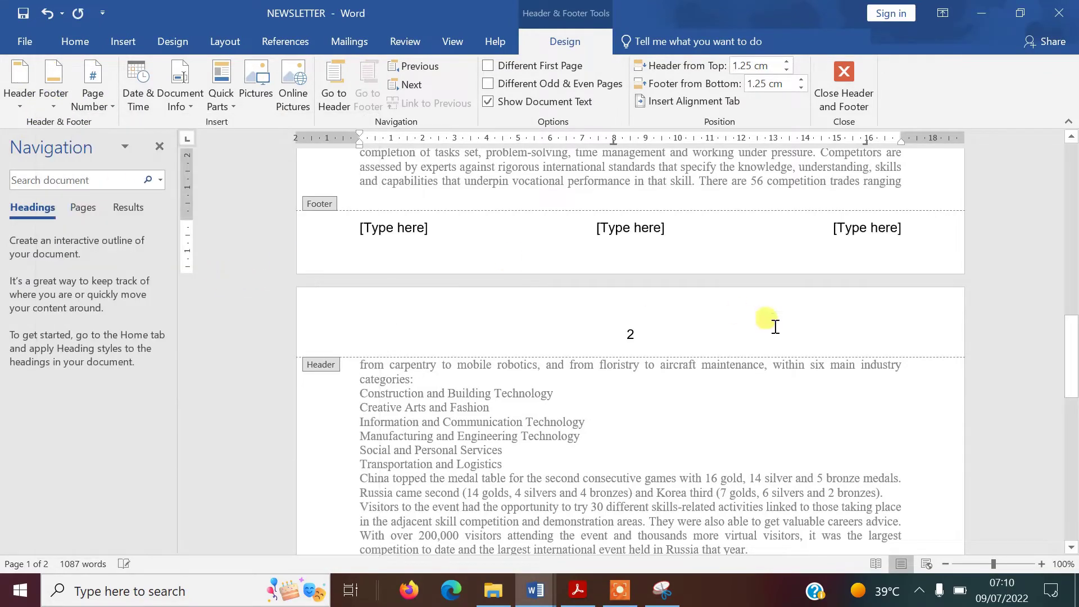
left_click(845, 231)
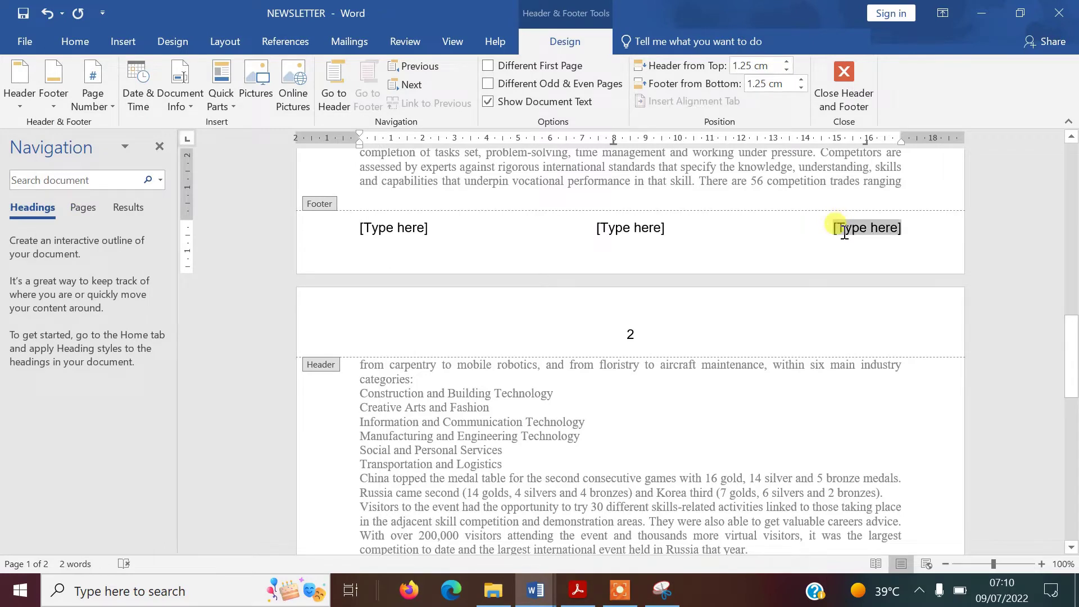
type("Edit")
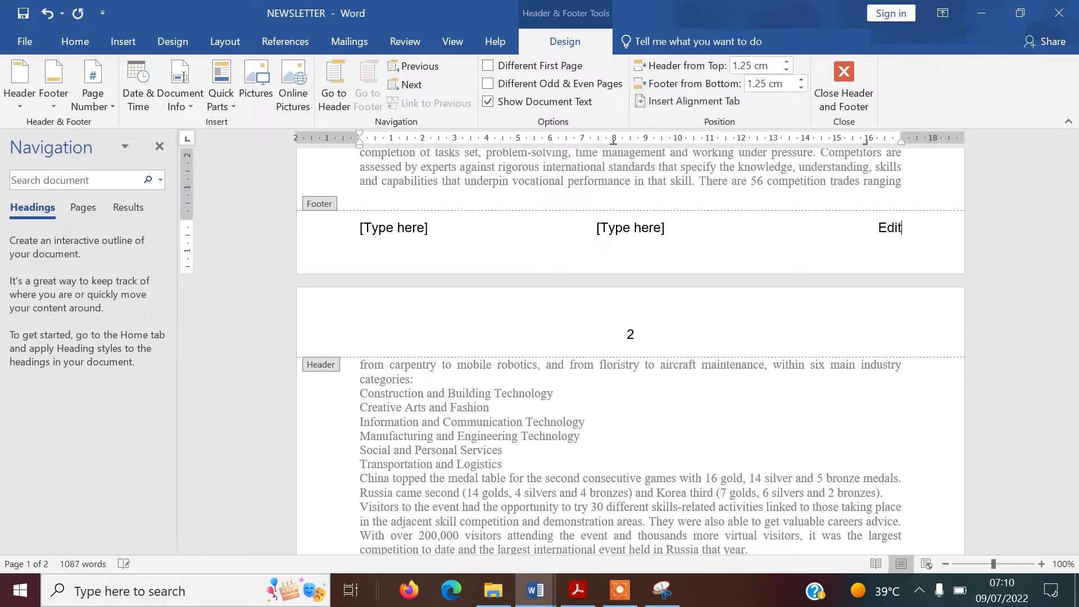
type("ed by: Nadia")
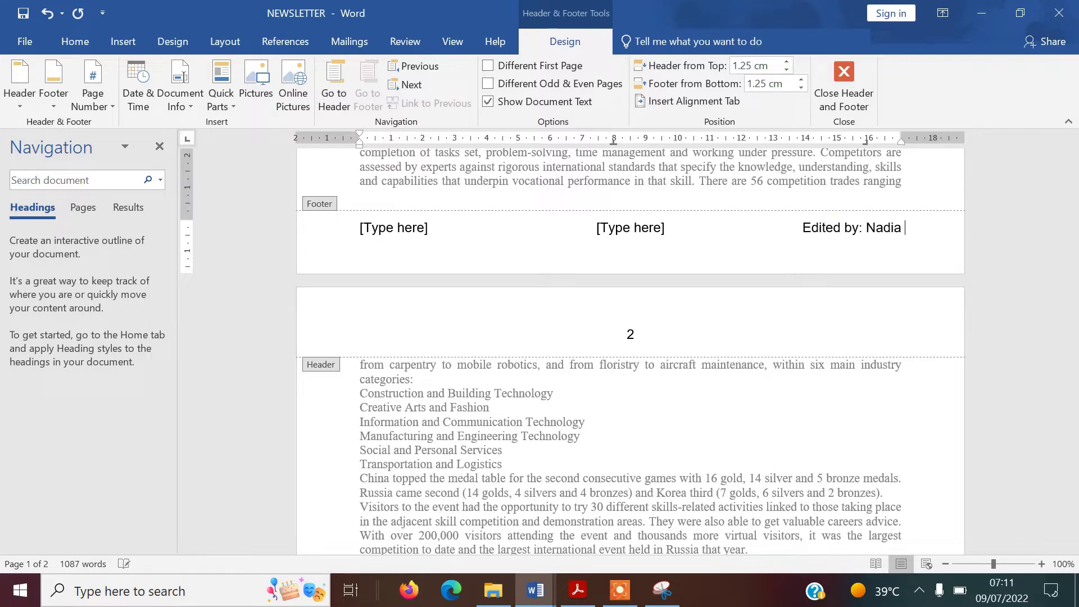
type(" 304455")
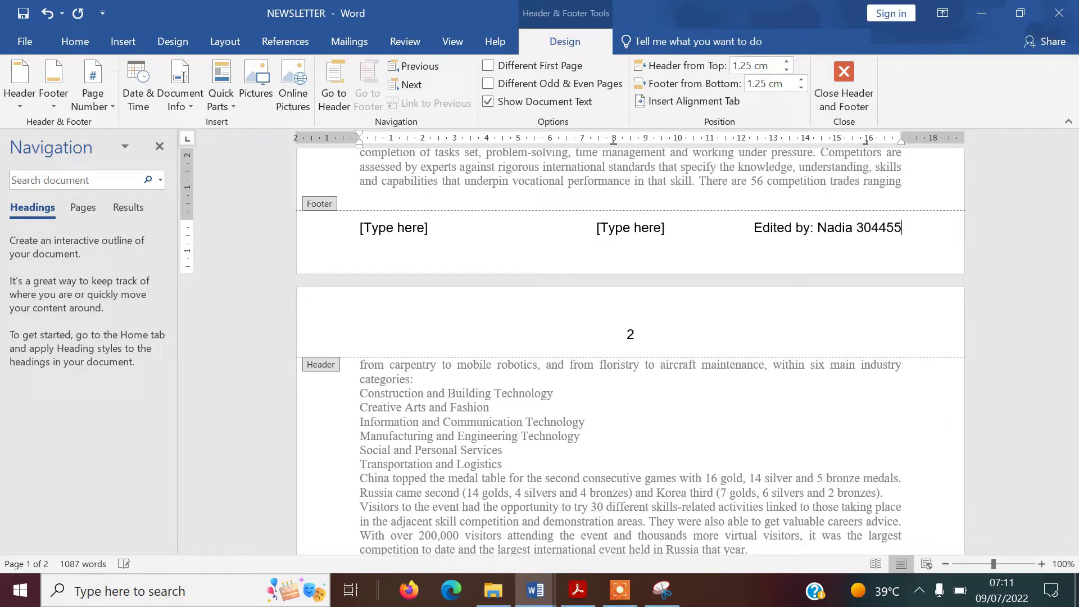
key("BackSpace")
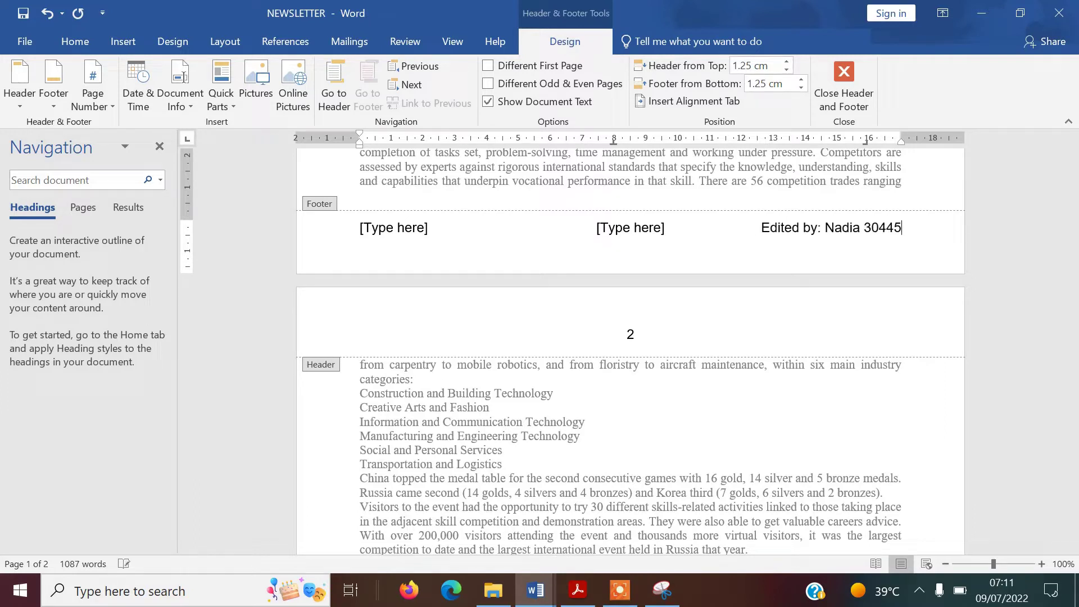
type("12345")
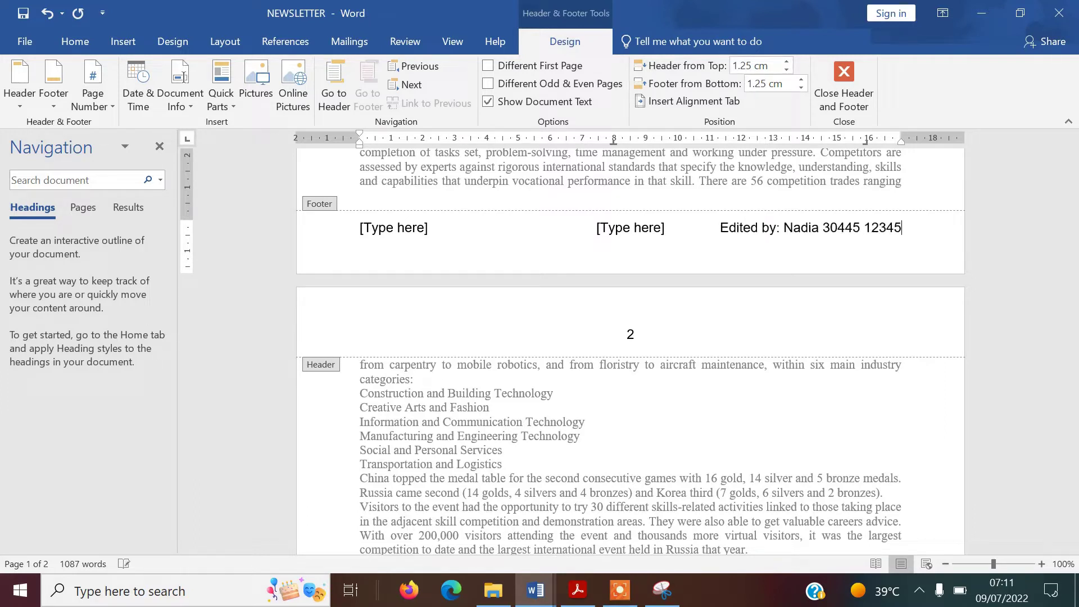
Delete the centre and left footer placeholders and check the text meets the right margin
left_click(622, 231)
key("Delete")
left_click(400, 230)
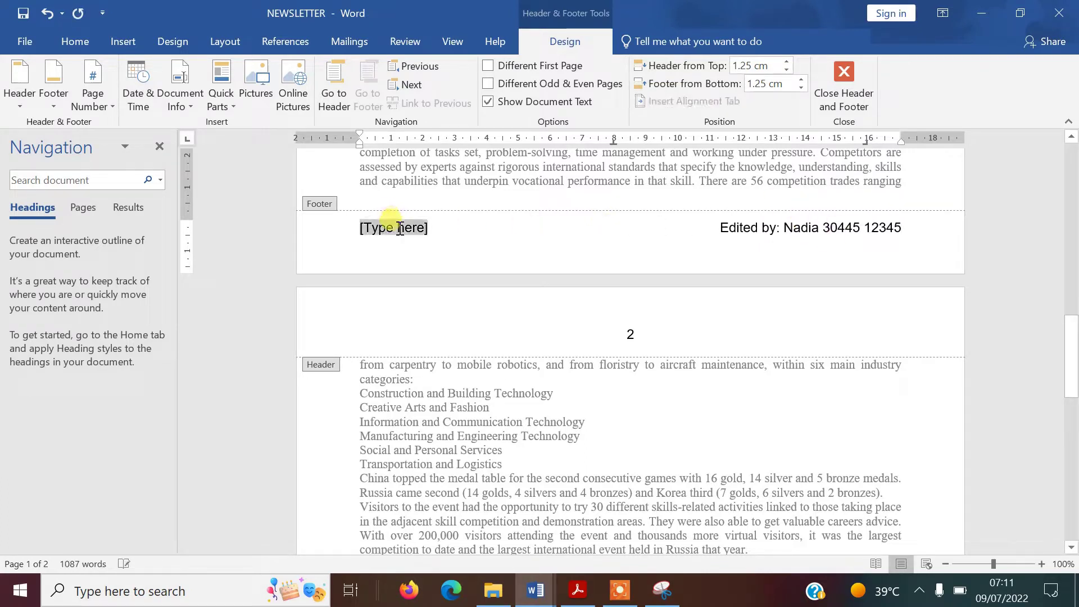
key("Delete")
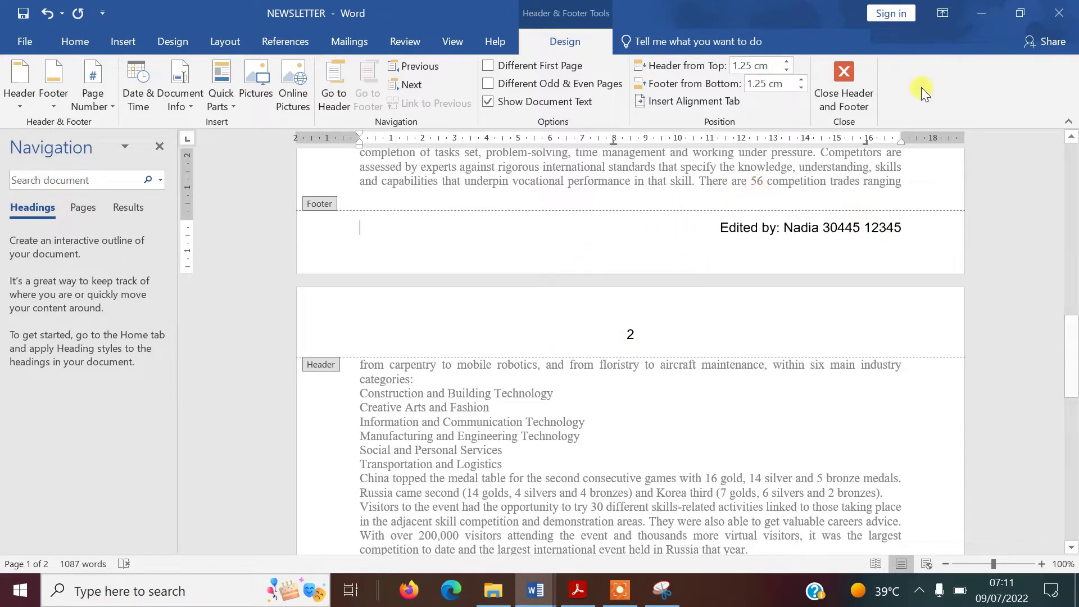
left_click_drag(902, 145, 902, 145)
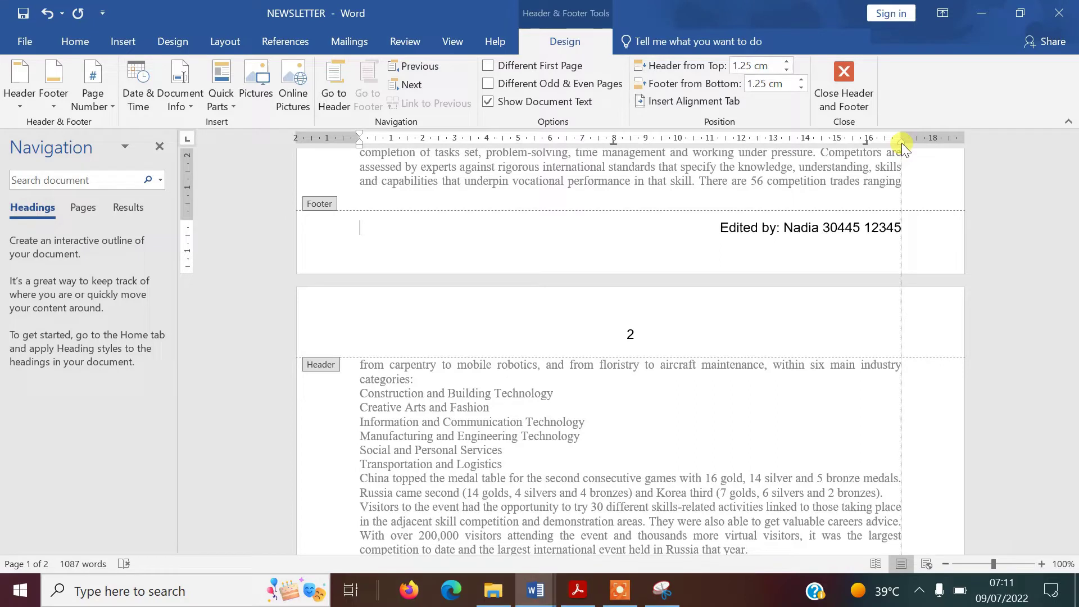
left_click_drag(902, 143, 902, 143)
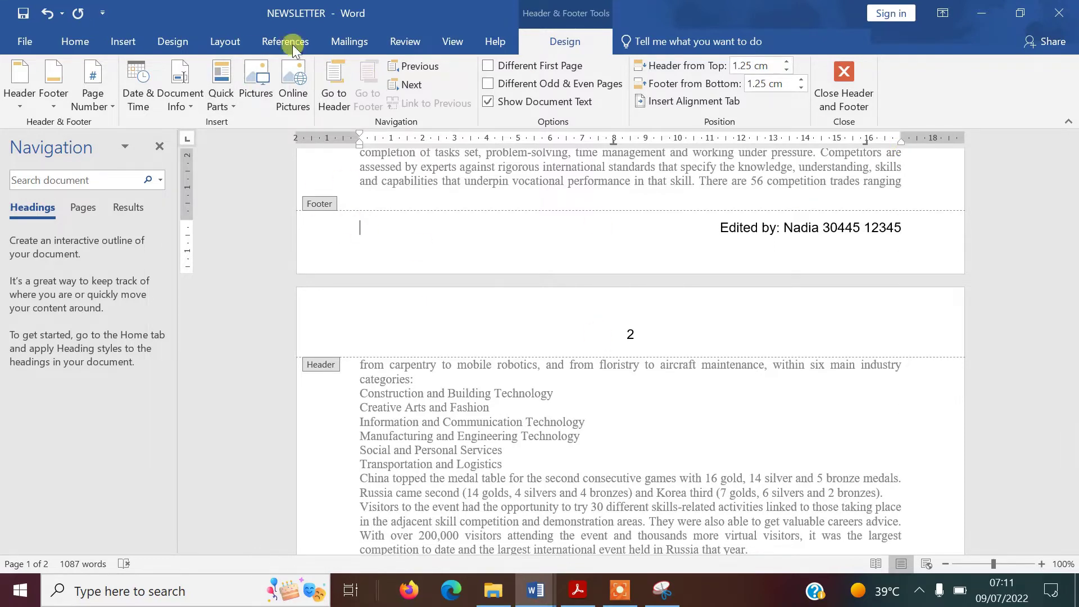
Close header and footer editing and scroll the question paper to the VE-subhead specification
left_click(453, 43)
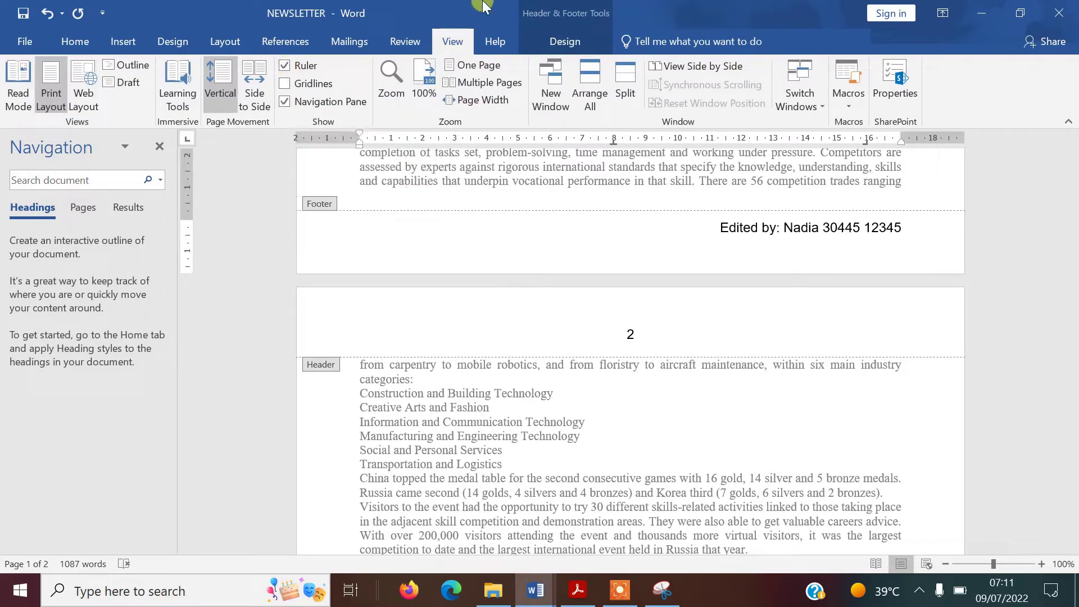
left_click(578, 40)
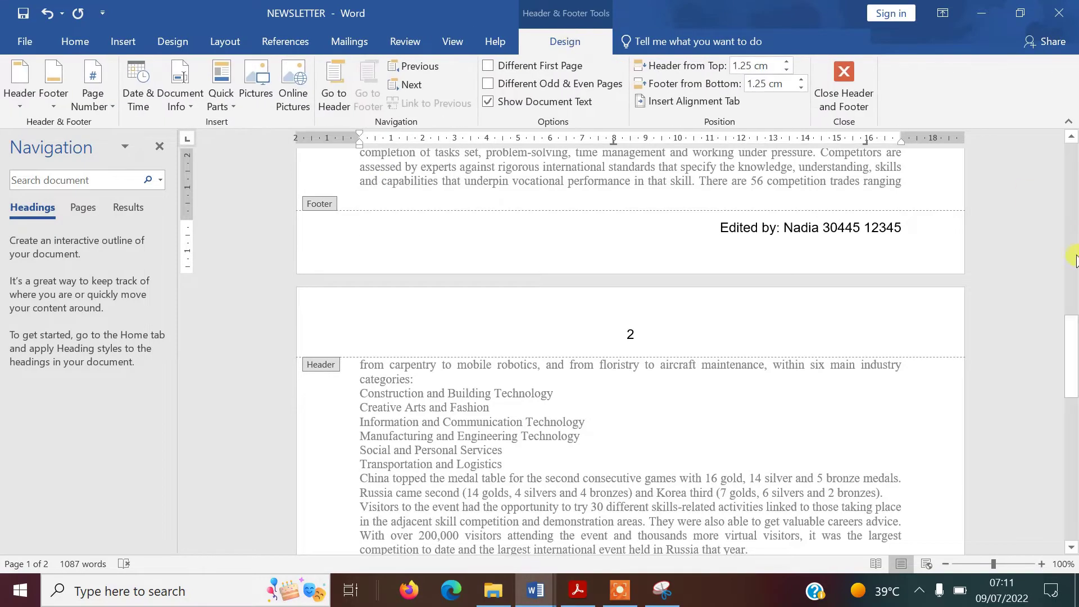
left_click_drag(1073, 391, 1073, 214)
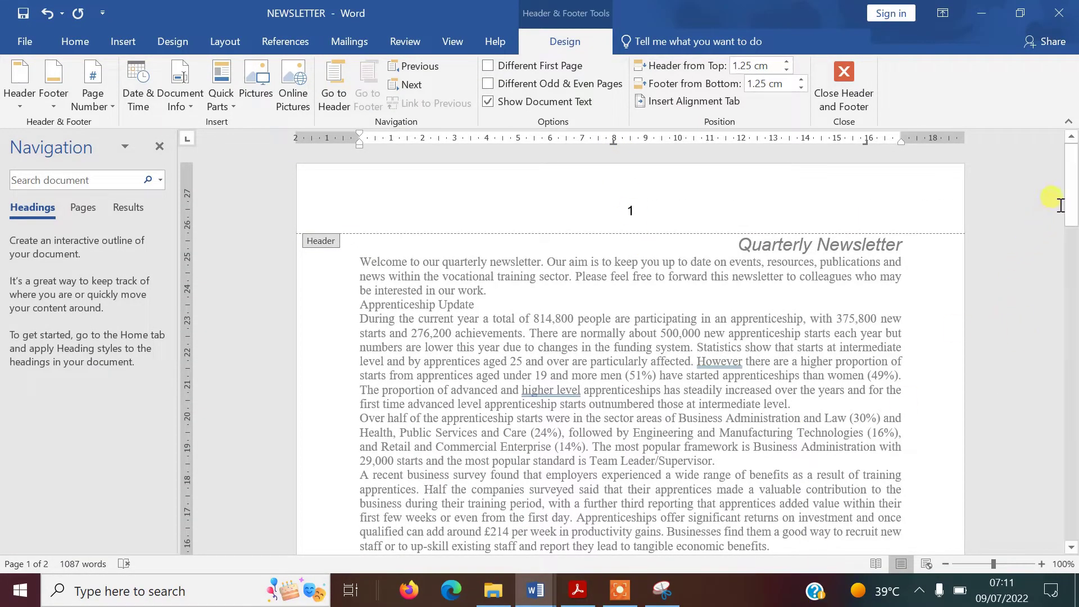
left_click_drag(1072, 212, 1060, 554)
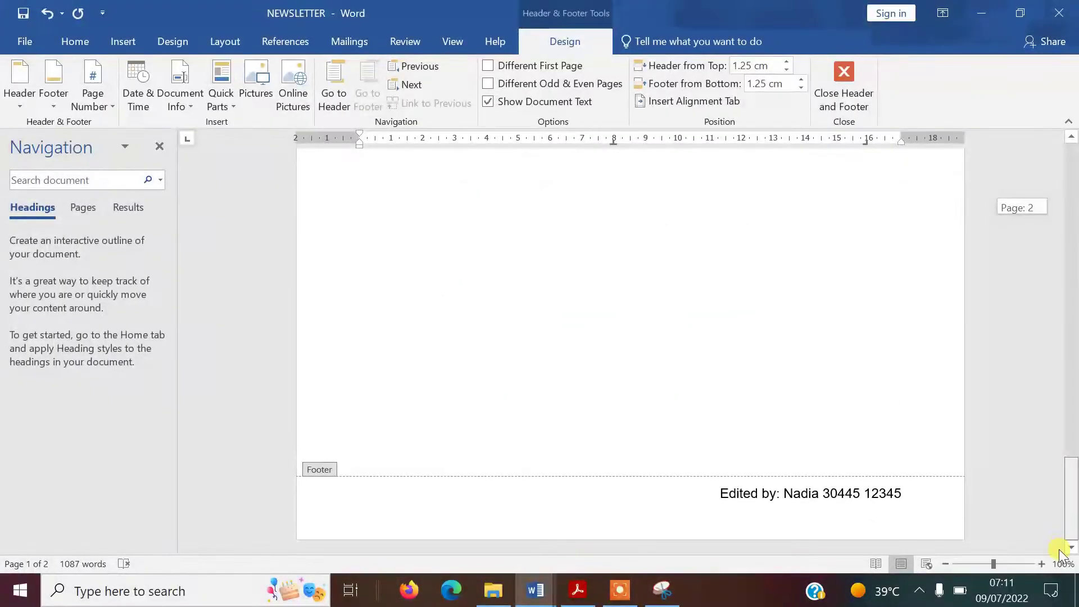
scroll(764, 320, "up", 15)
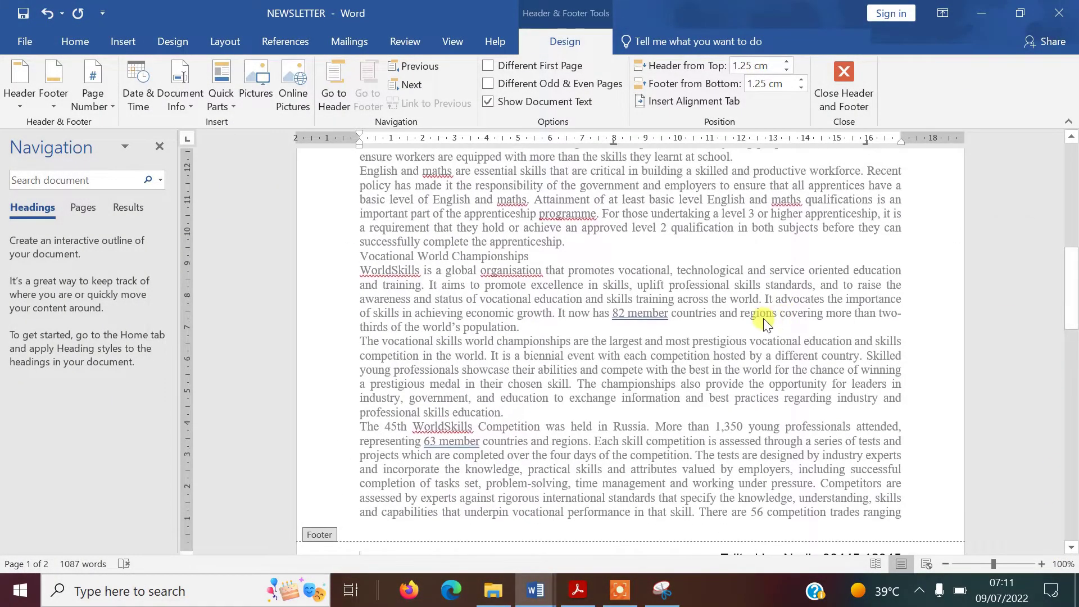
double_click(764, 320)
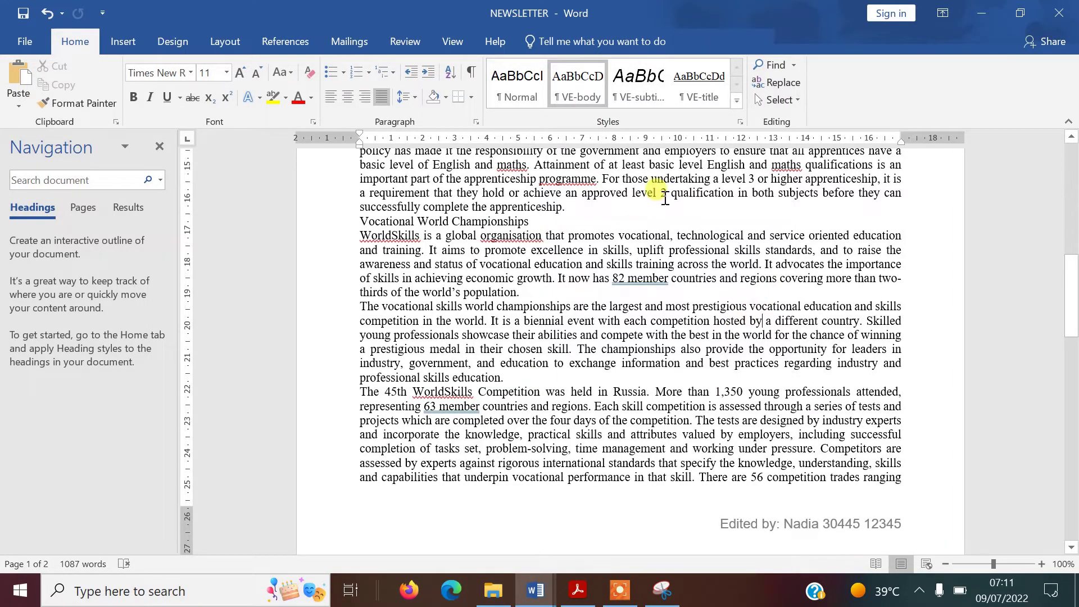
key("alt+Tab")
scroll(1020, 565, "down", 2)
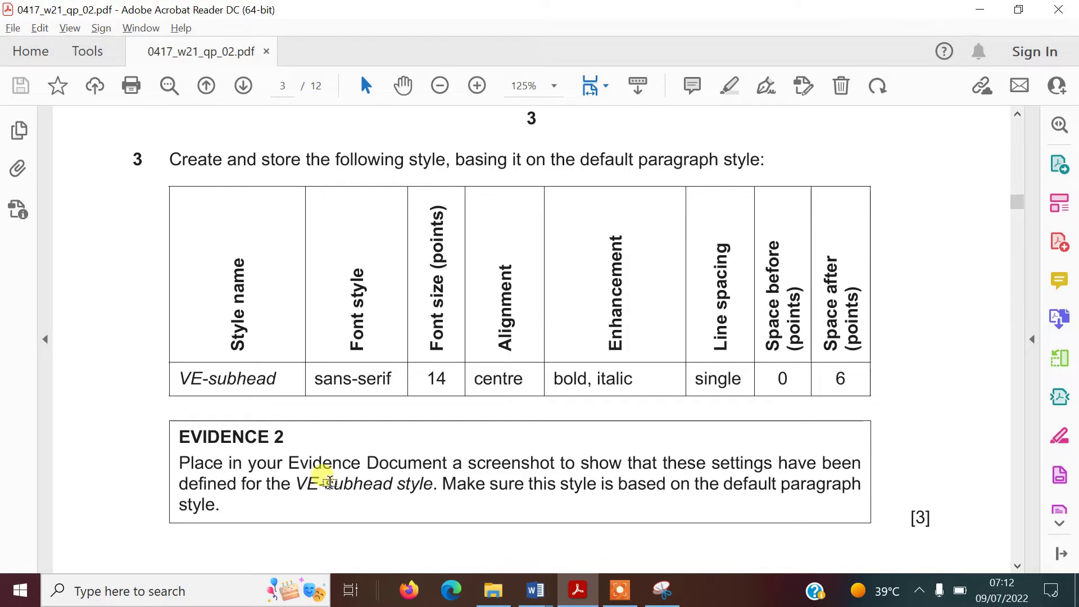
Switch from the question paper back to the NEWSLETTER document in Word
key("alt+Tab")
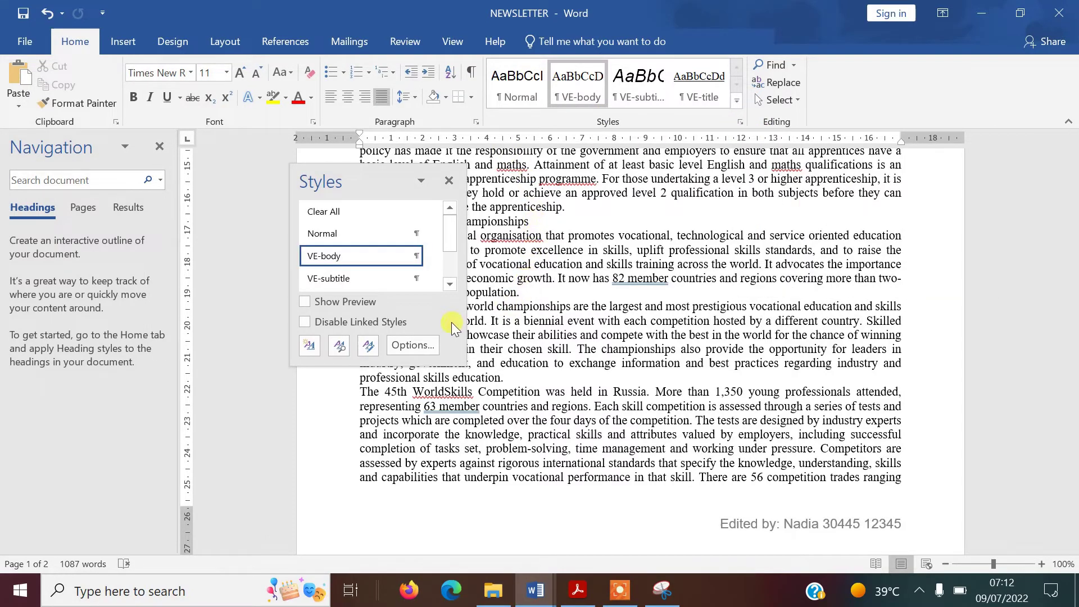
Start a new style and name it VE-subhead
left_click(309, 346)
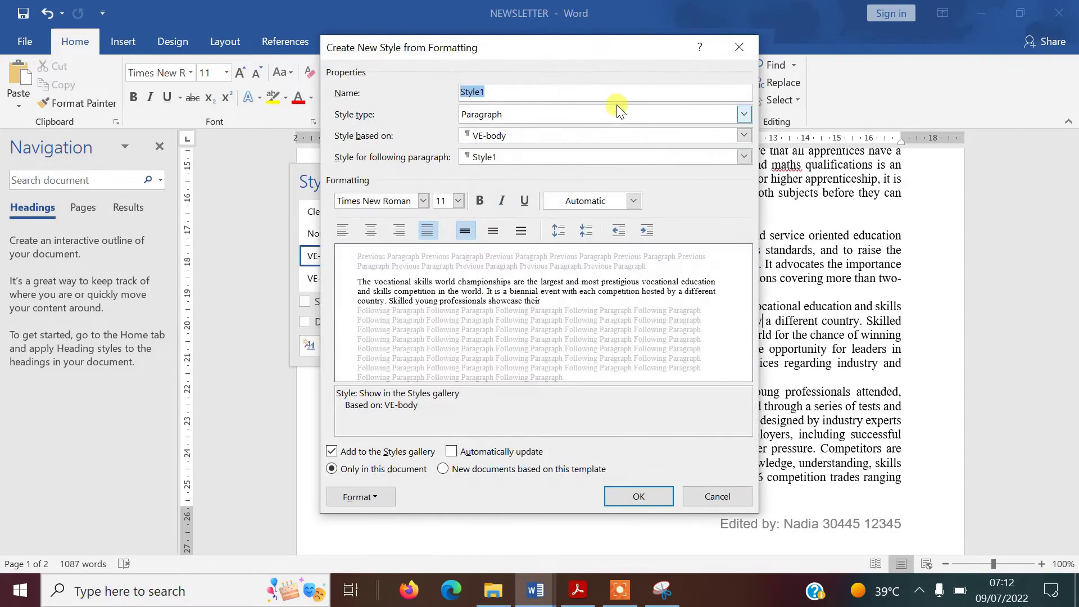
type("VE")
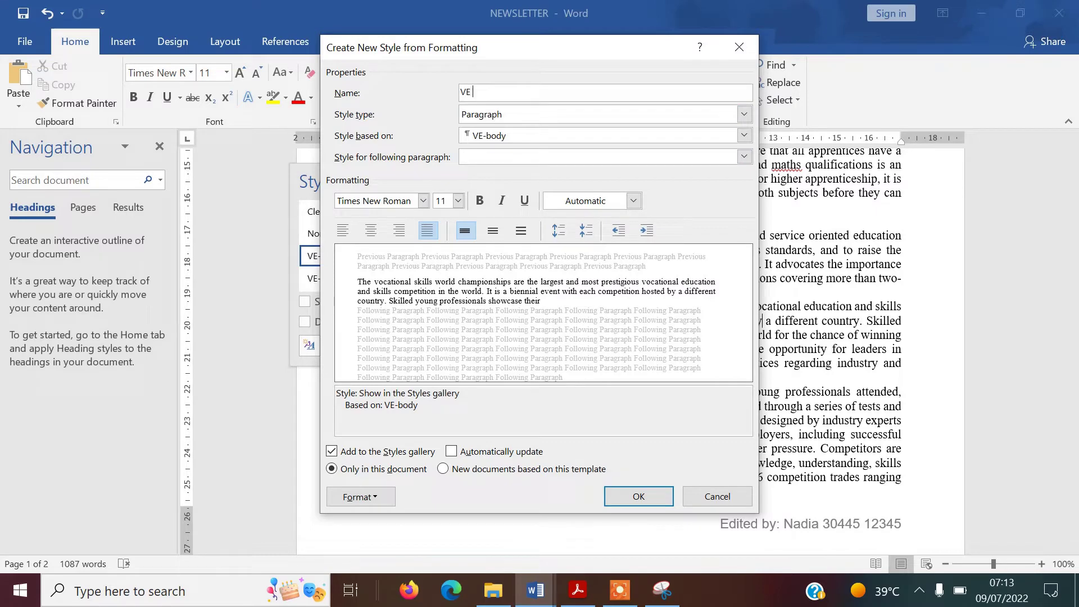
key("alt+Tab")
type("d")
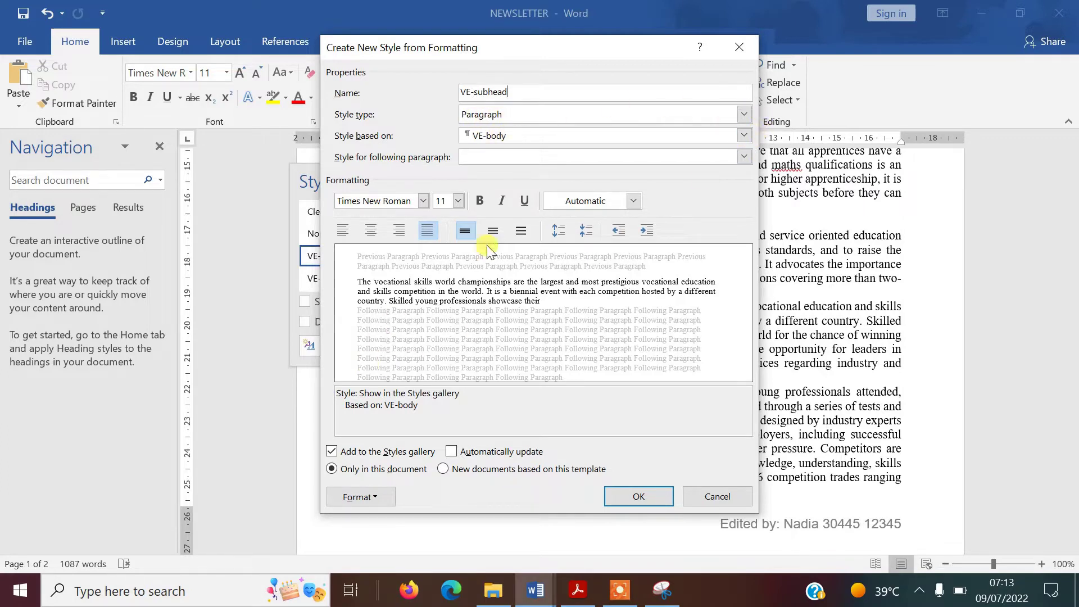
Format VE-subhead as Arial 14 pt, bold, italic and centred, and open its paragraph settings
left_click(422, 204)
left_click(417, 257)
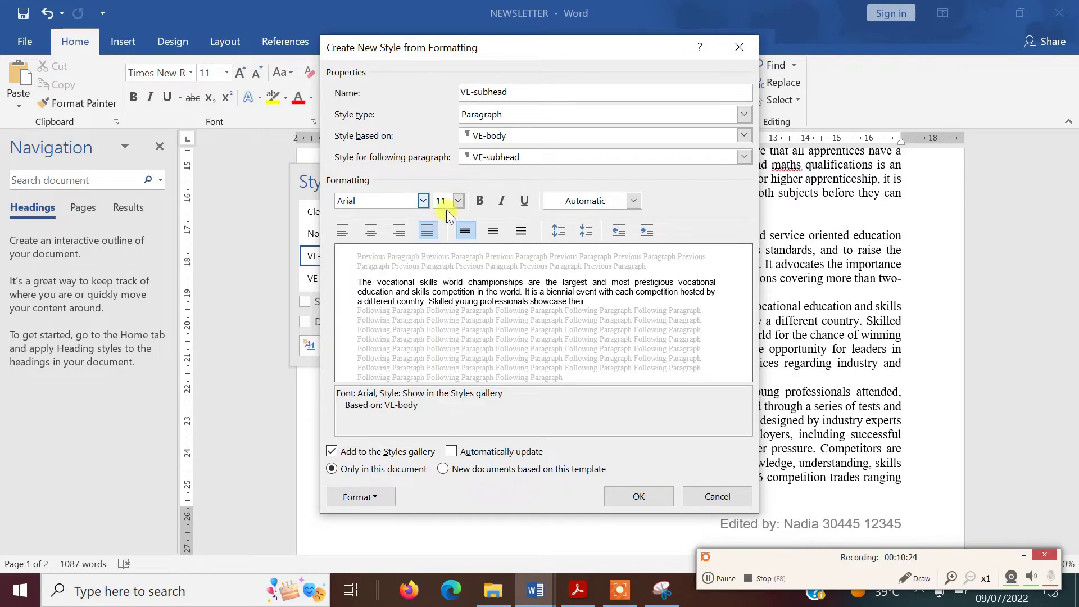
left_click(459, 201)
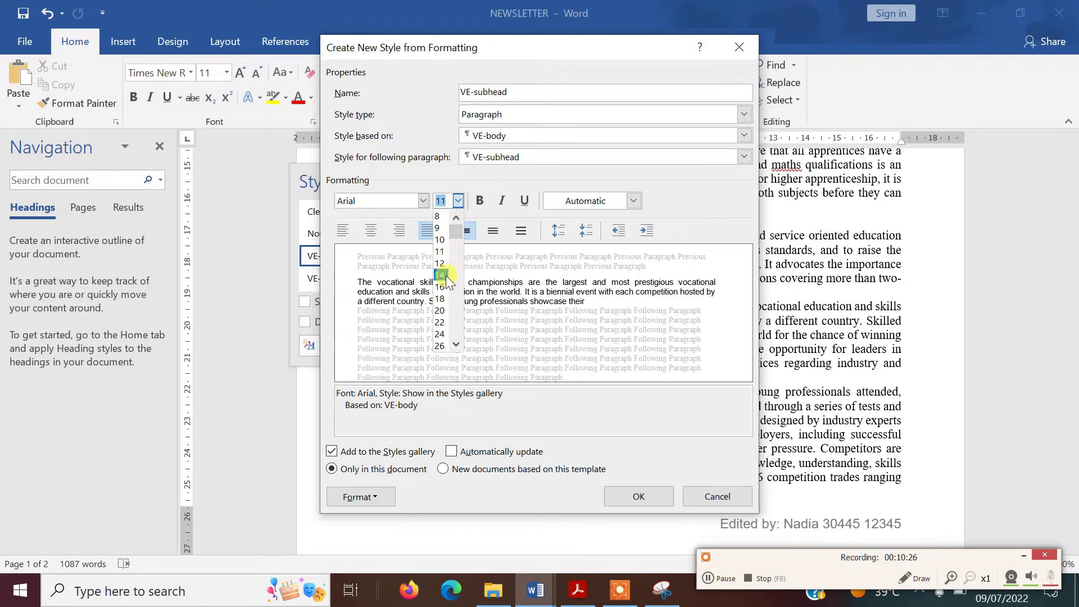
left_click(446, 276)
left_click(479, 201)
left_click(502, 200)
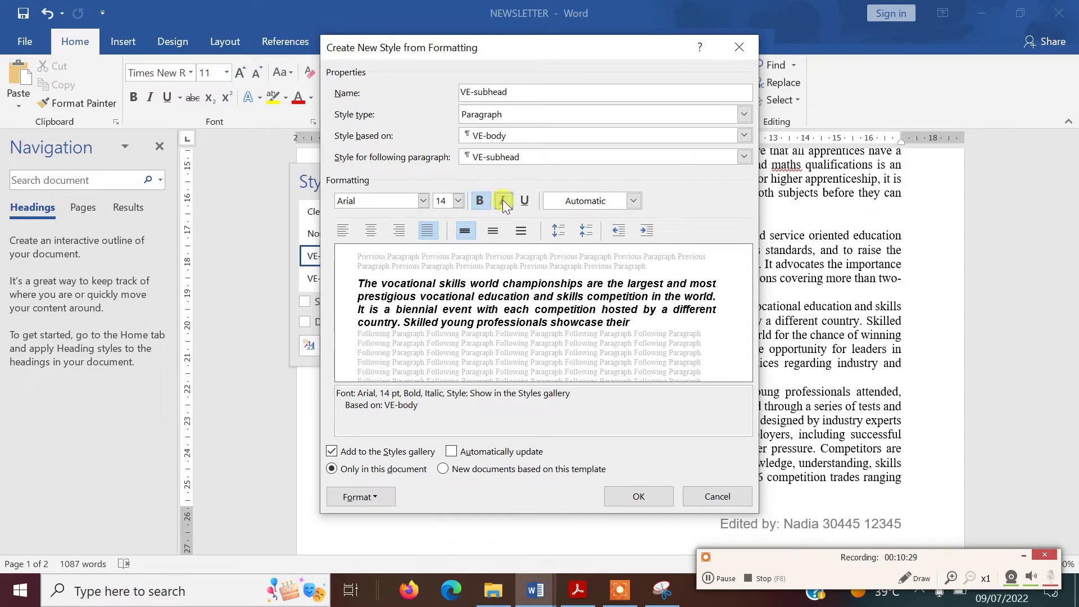
left_click(371, 230)
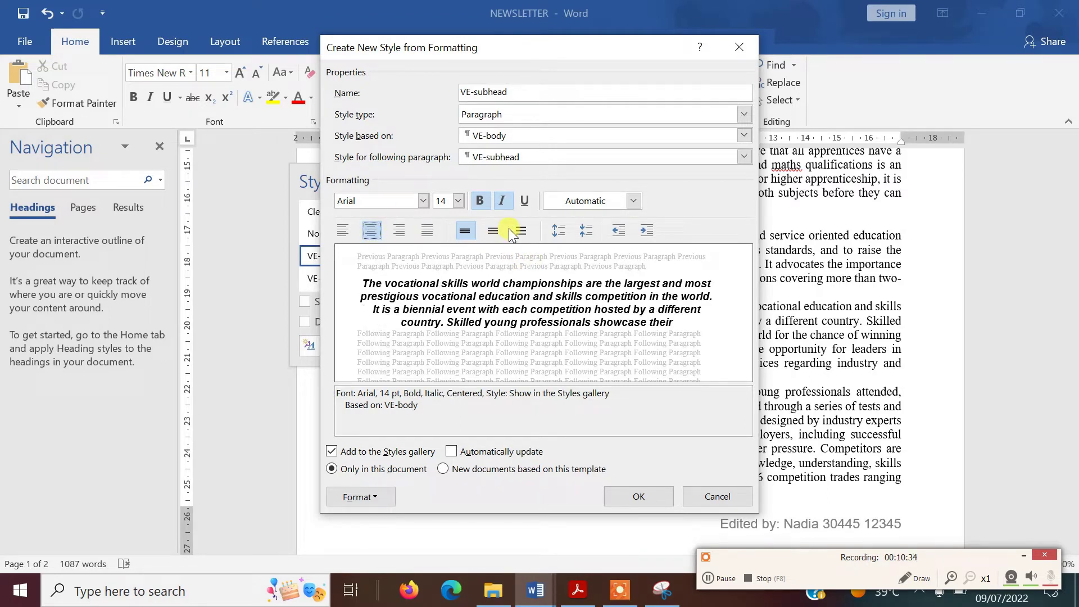
left_click(375, 503)
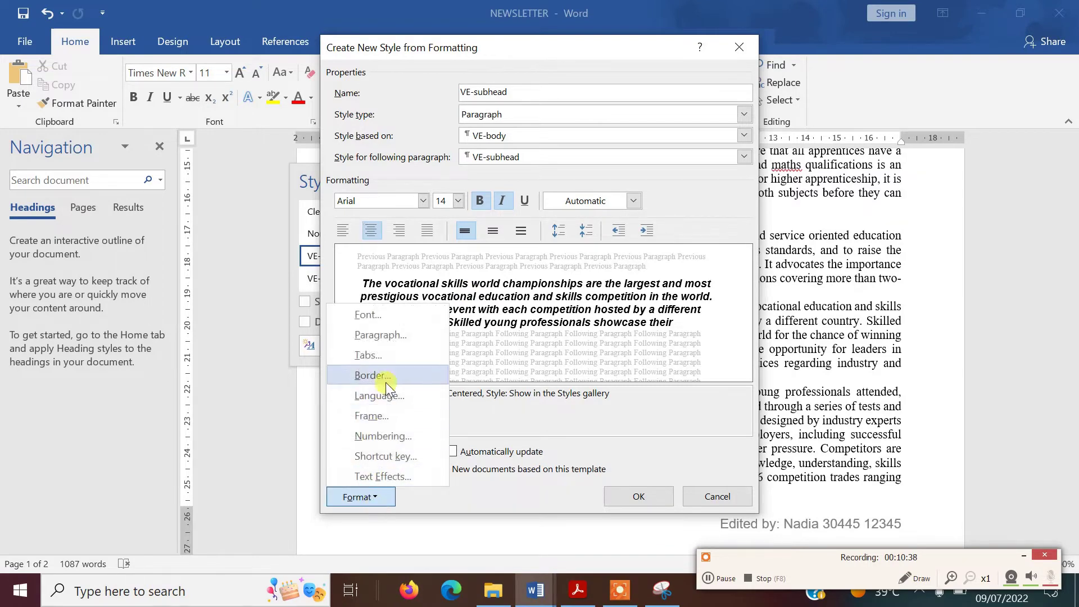
left_click(389, 335)
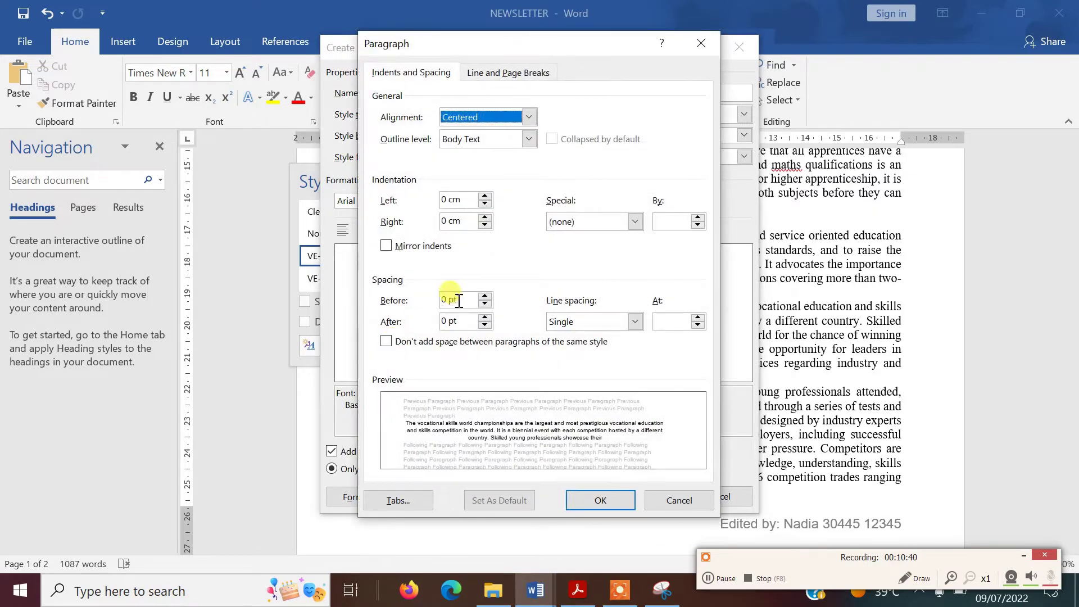
Set VE-subhead's space after to 6 pt and confirm the paragraph settings
left_click(485, 316)
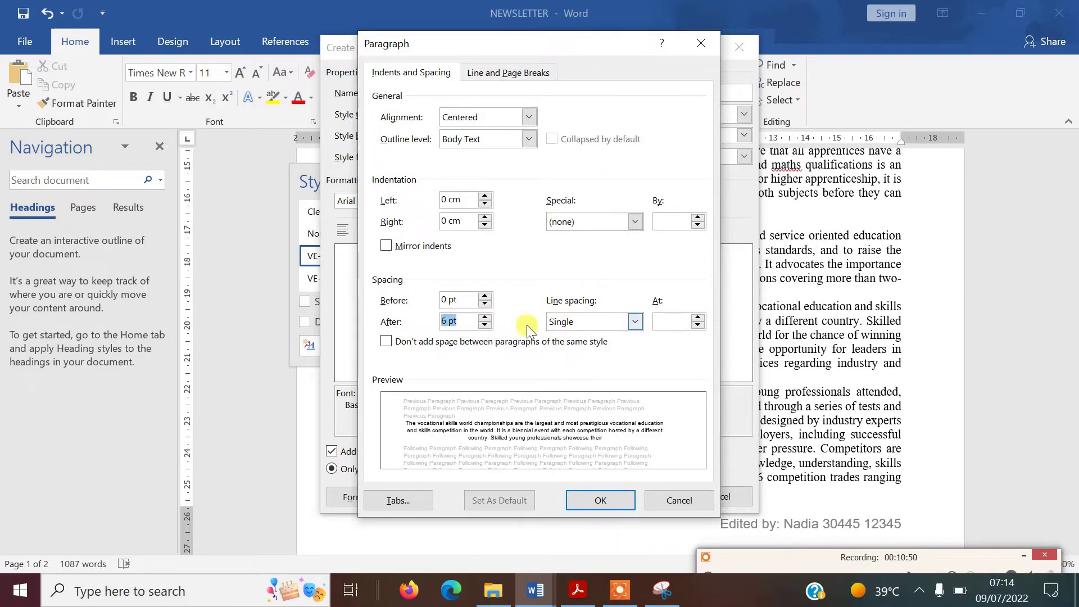
left_click(602, 501)
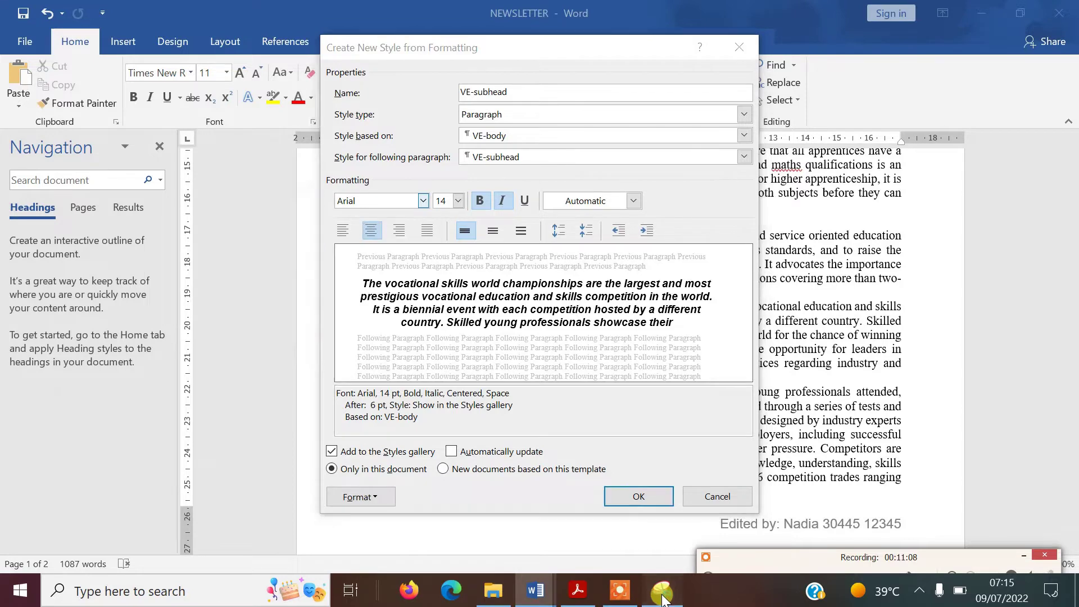
Snip the VE-subhead Create New Style dialog and paste it under EVIDENCE 2 in the evidence document
left_click(662, 598)
left_click(47, 89)
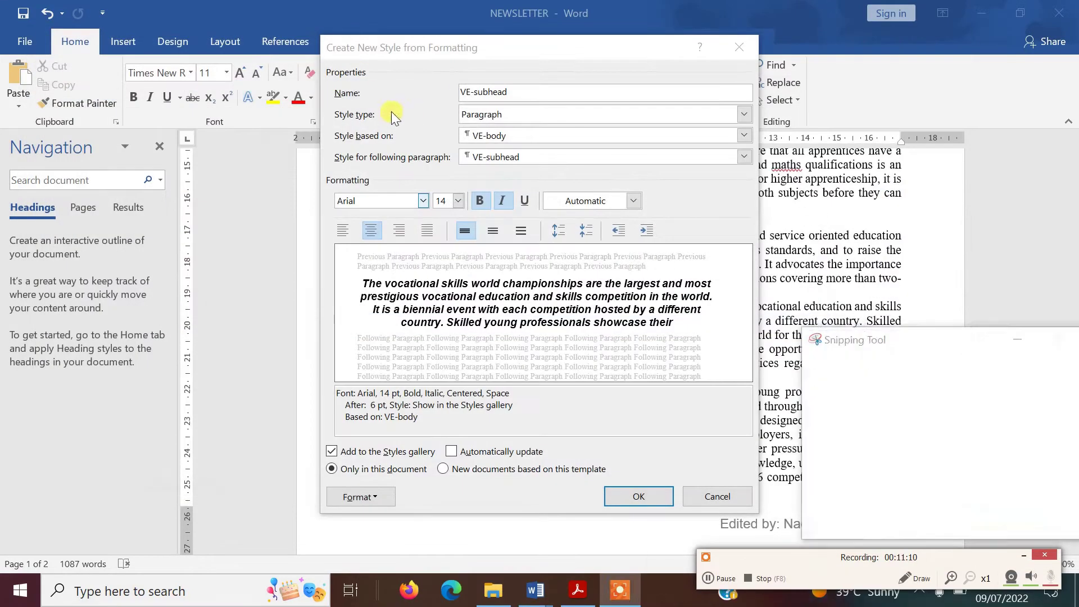
left_click_drag(316, 35, 764, 514)
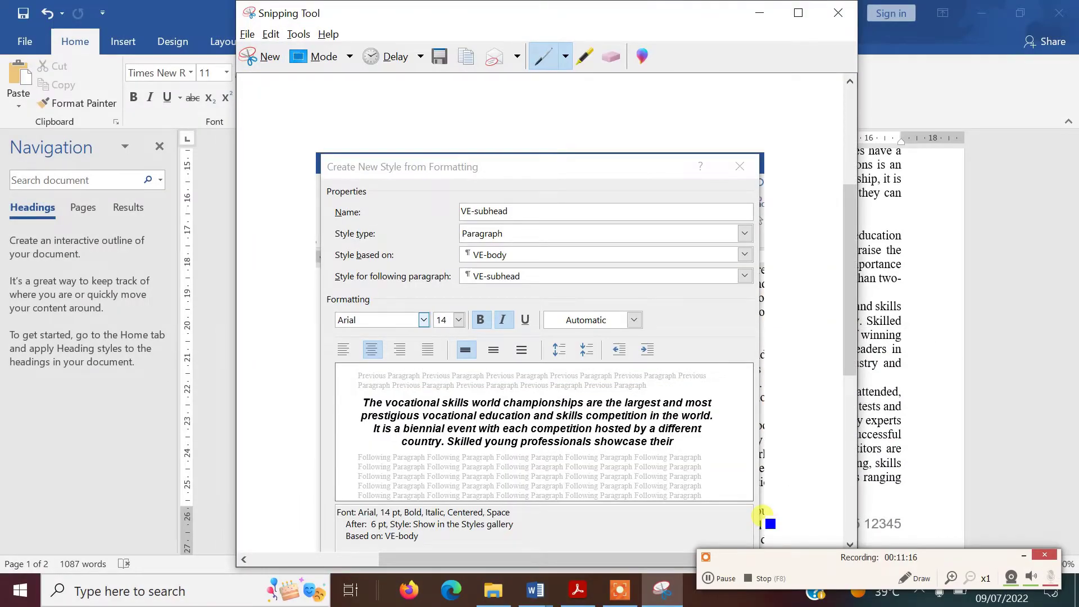
key("alt+shift+Tab")
key("shift+Tab")
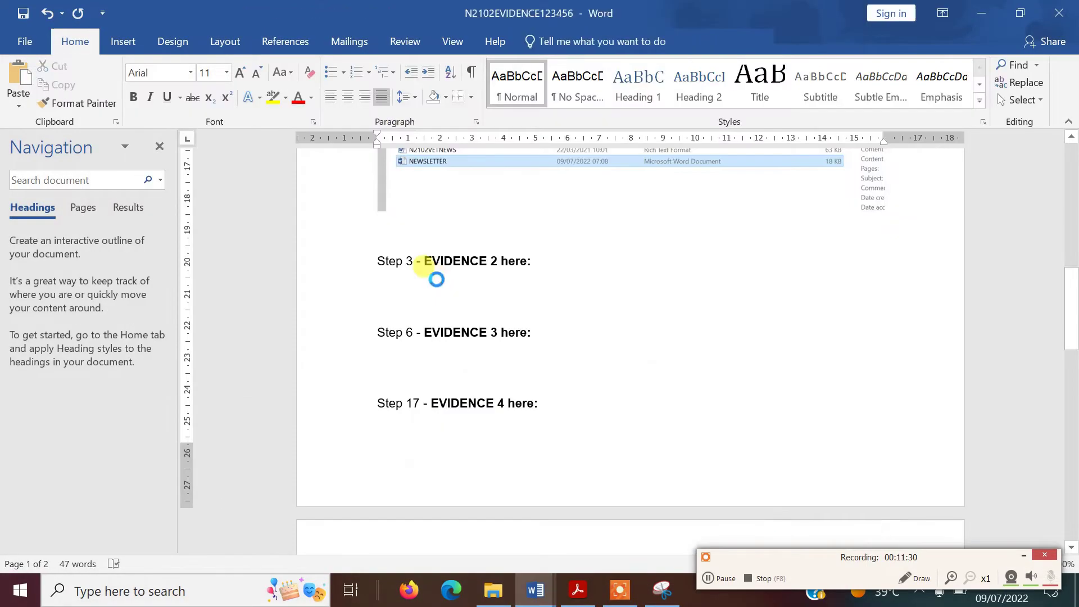
key("ctrl+v")
left_click(765, 427)
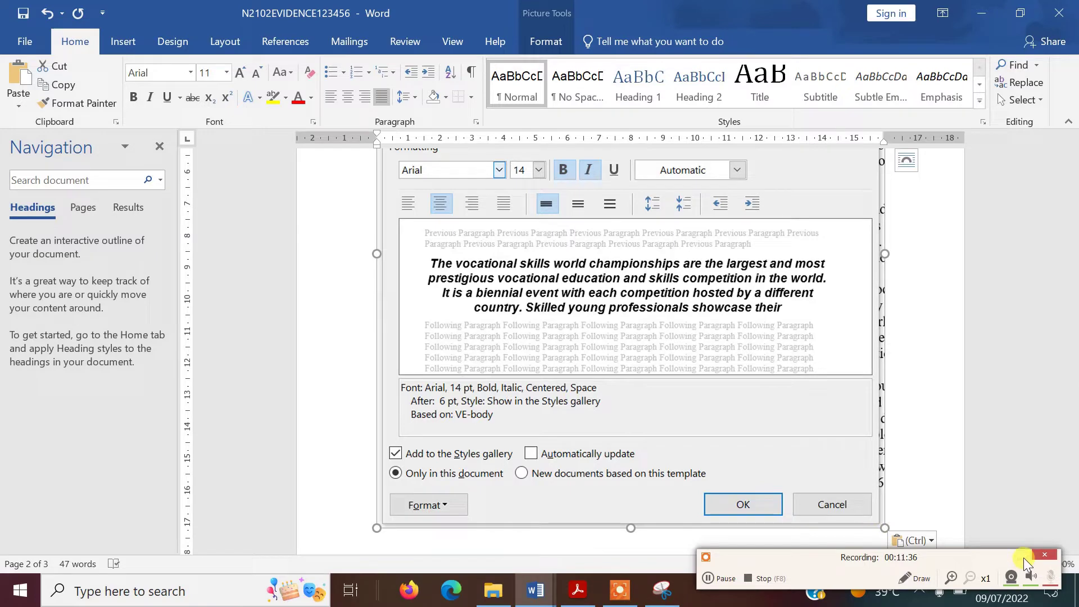
mouse_move(1072, 344)
left_mouse_down()
mouse_move(1074, 177)
mouse_move(1073, 353)
left_mouse_up()
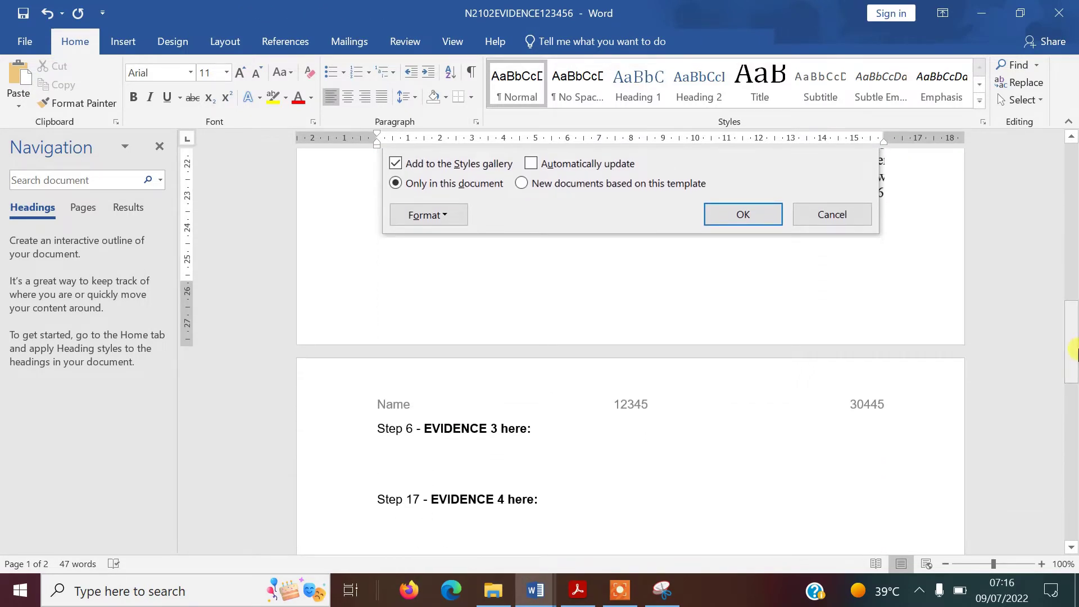
Read question 4's VE-body requirements in the PDF, then return to the newsletter
key("alt+Tab")
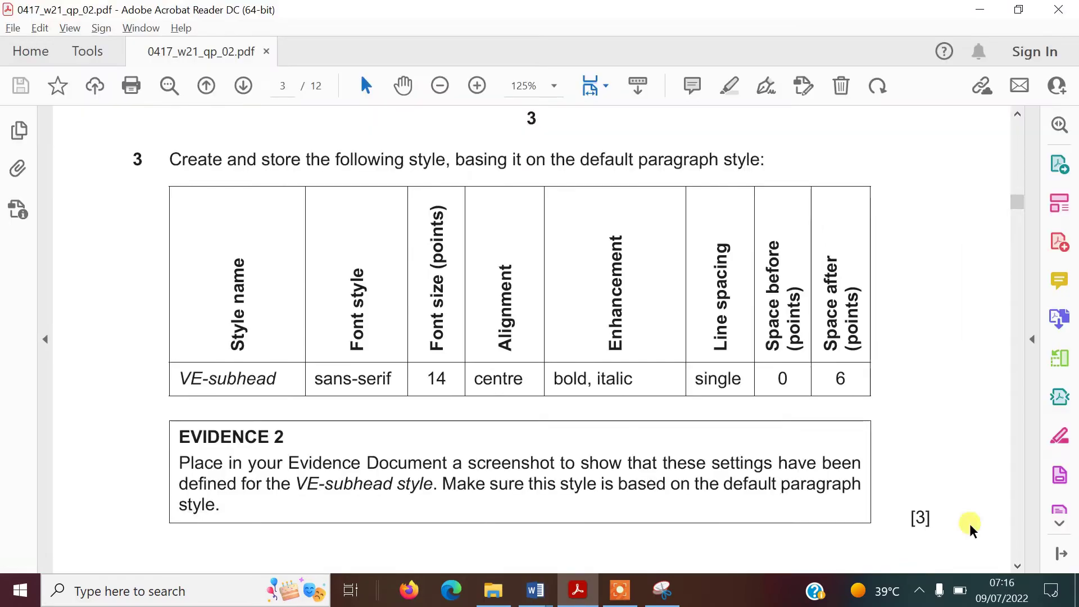
scroll(971, 525, "down", 5)
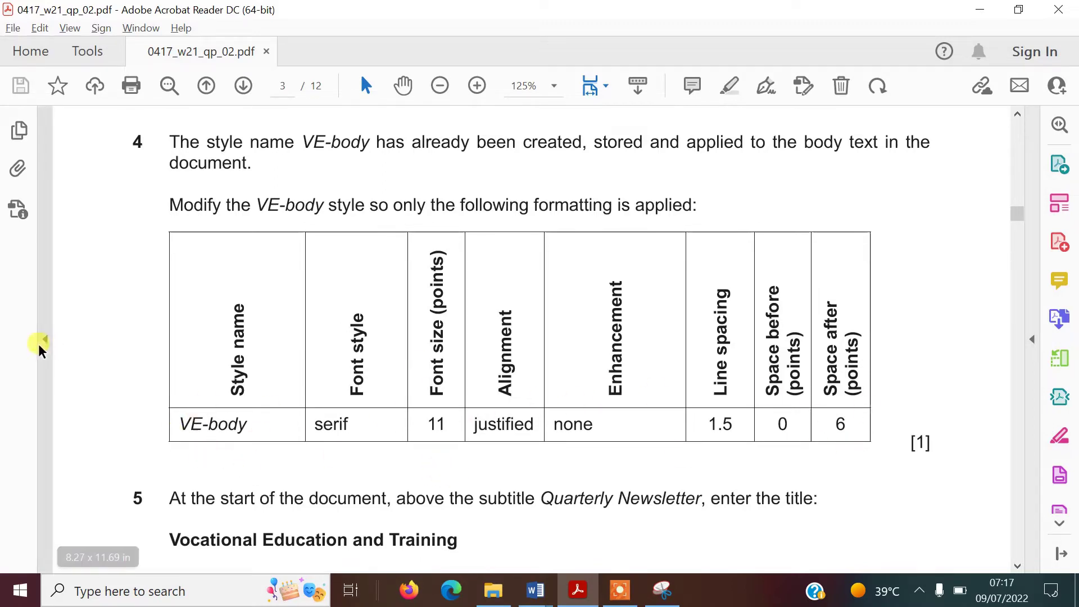
key("alt+Tab")
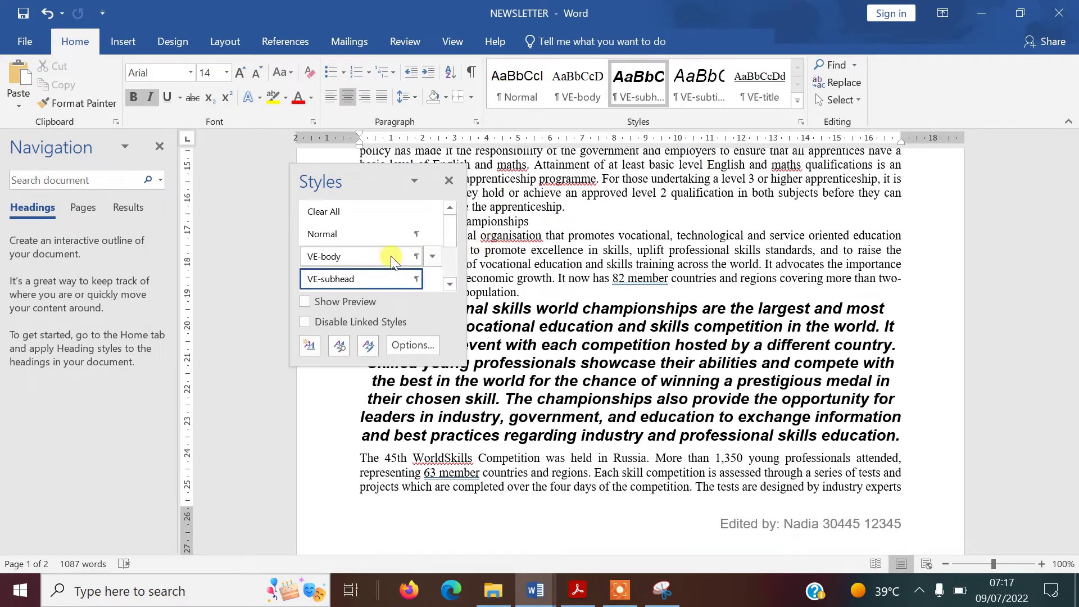
Modify VE-body to 1.5 line spacing and 6 pt space after, then go to the question paper
mouse_move(413, 260)
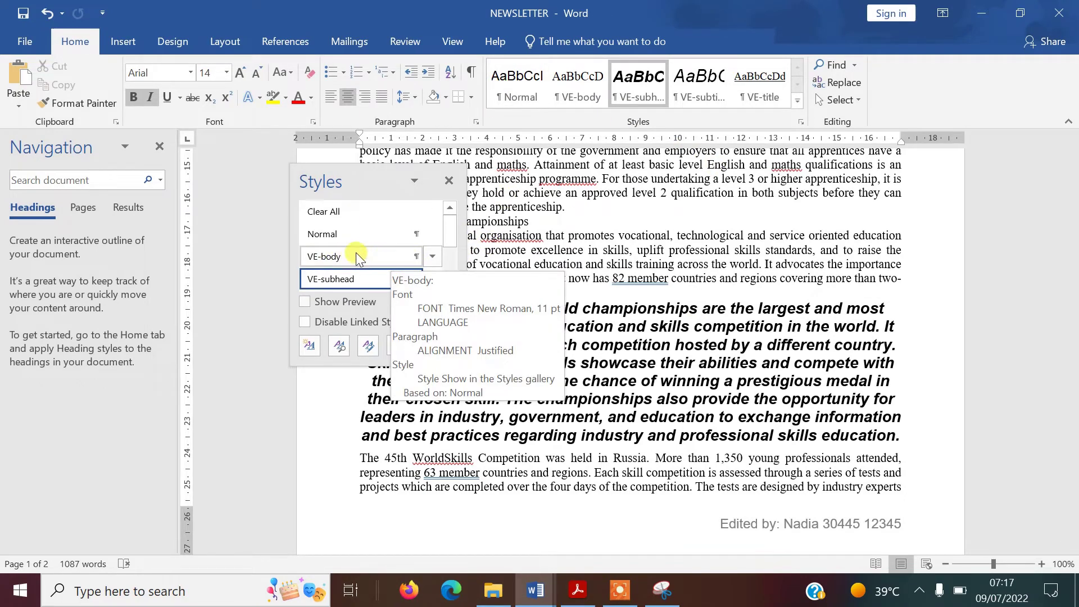
left_click(432, 256)
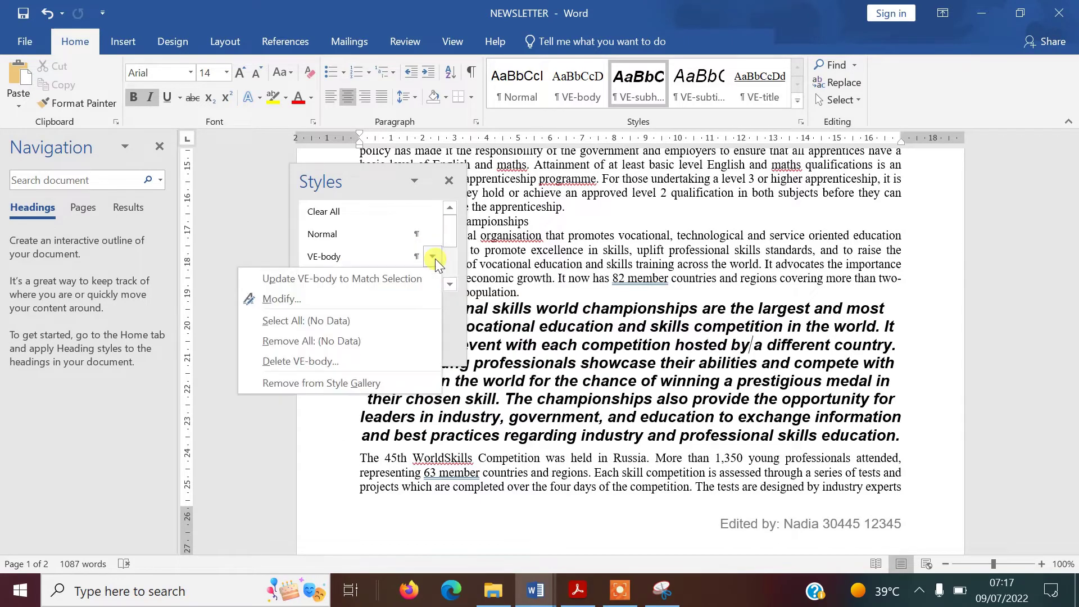
left_click(400, 301)
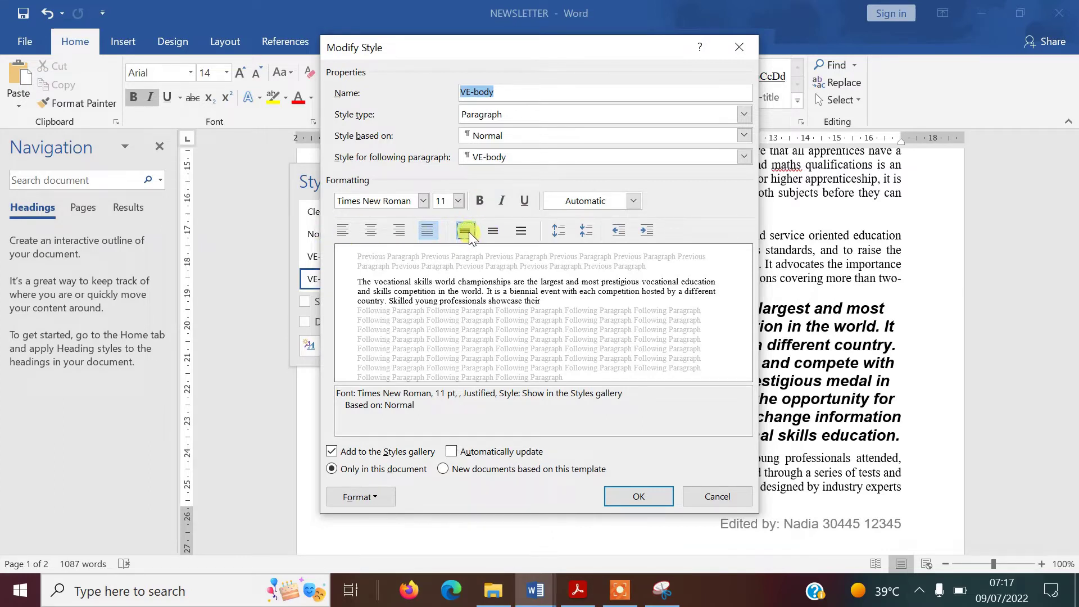
left_click(494, 232)
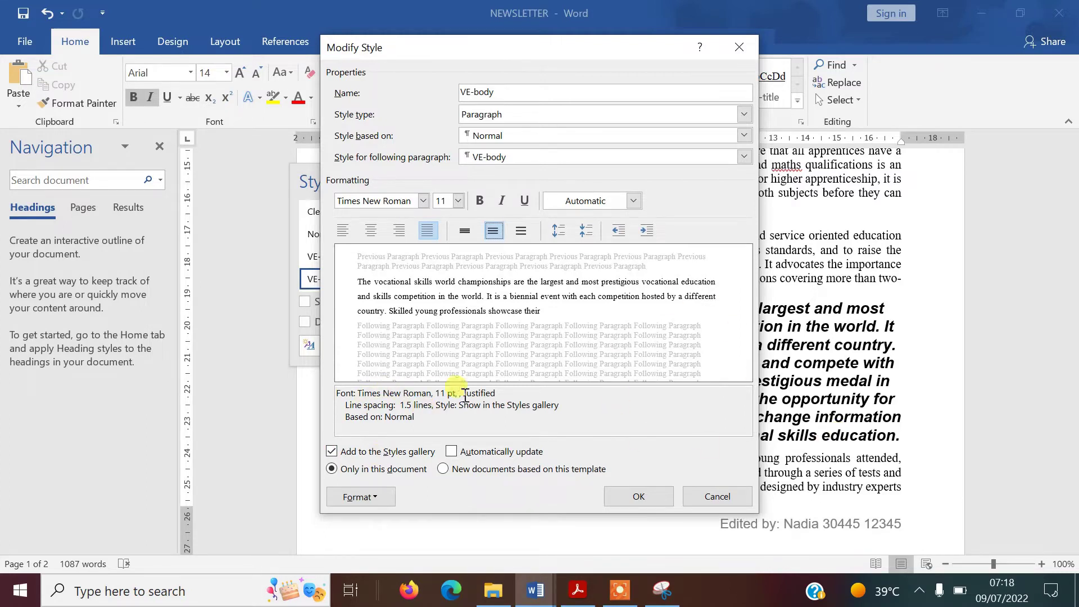
left_click(362, 497)
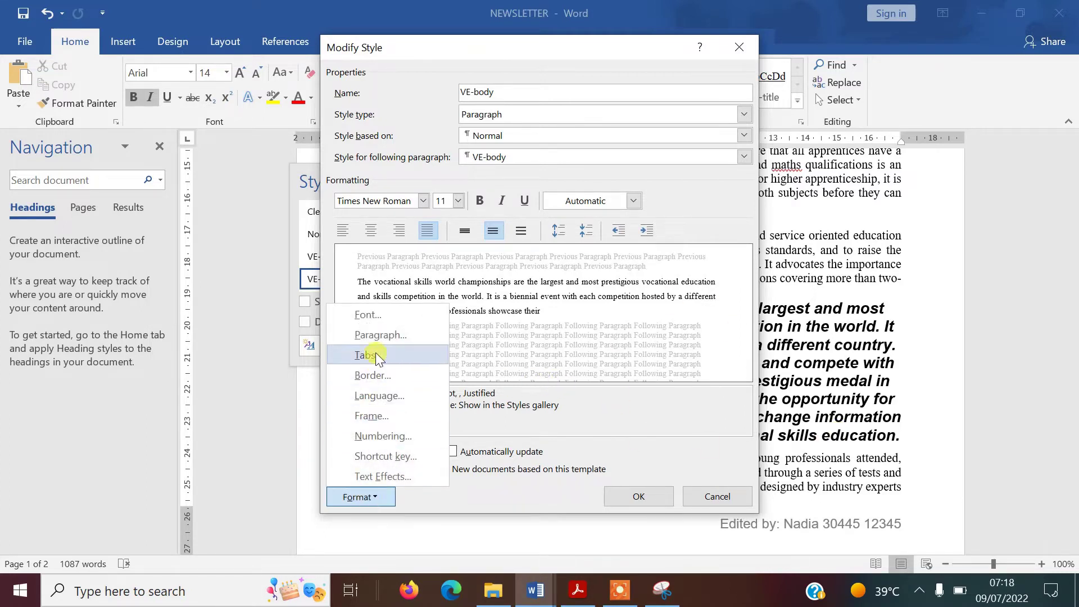
left_click(376, 335)
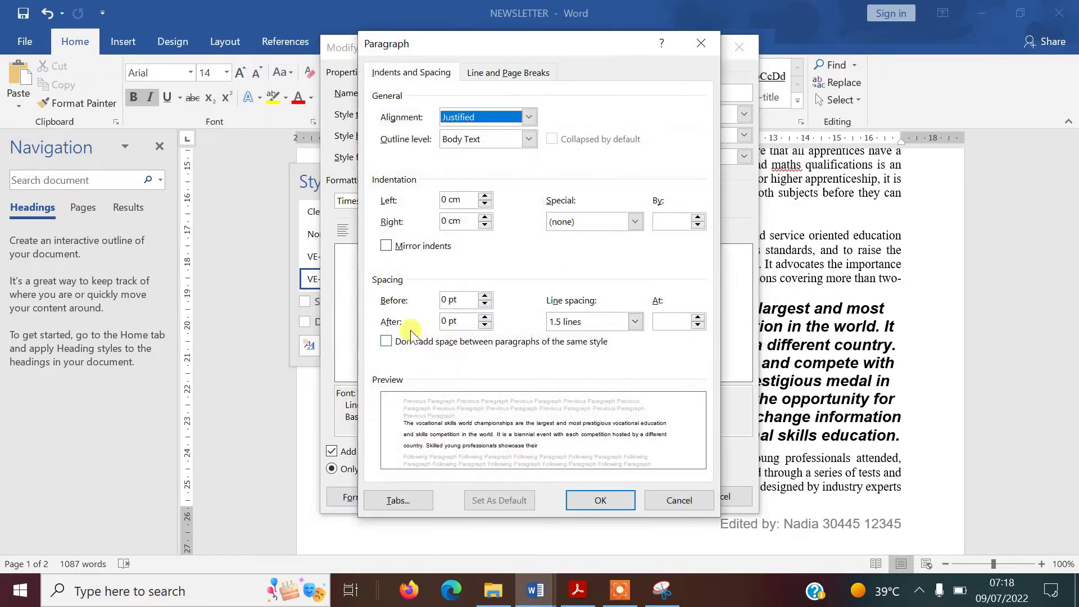
left_click(485, 317)
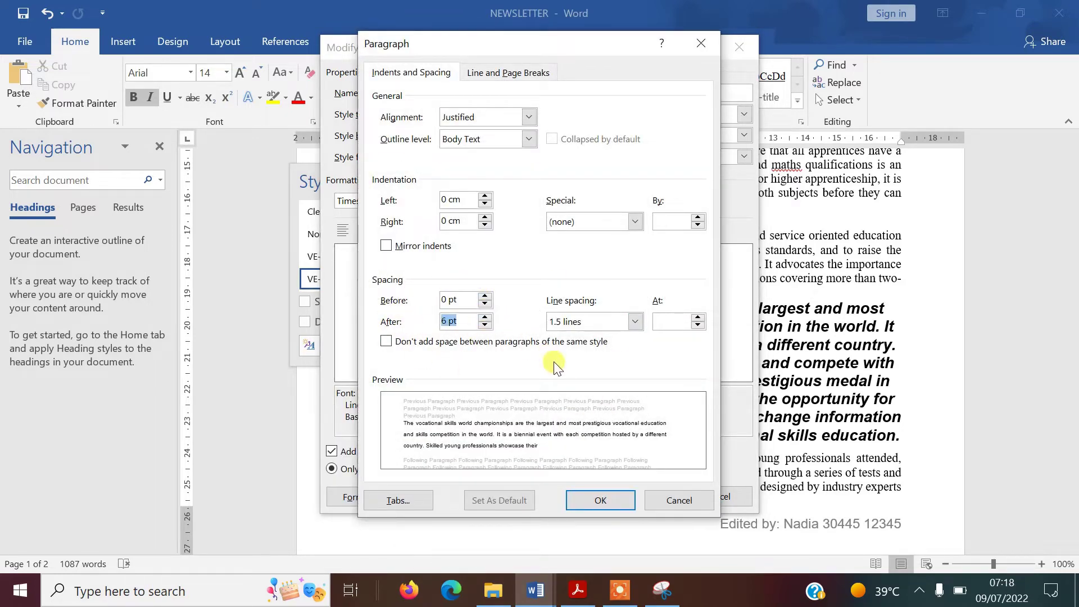
left_click(617, 500)
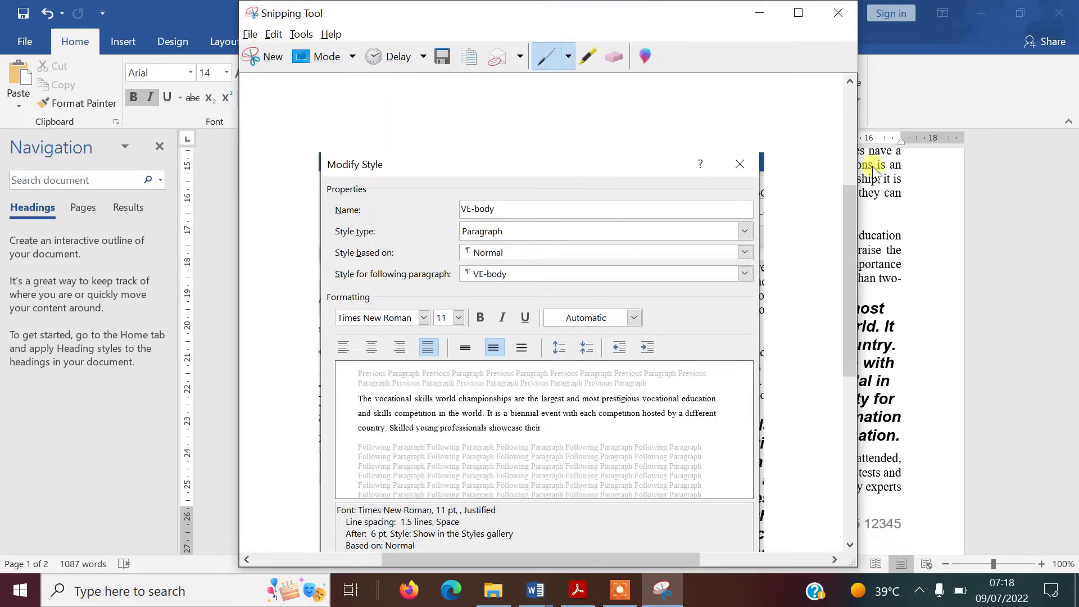
left_click(580, 594)
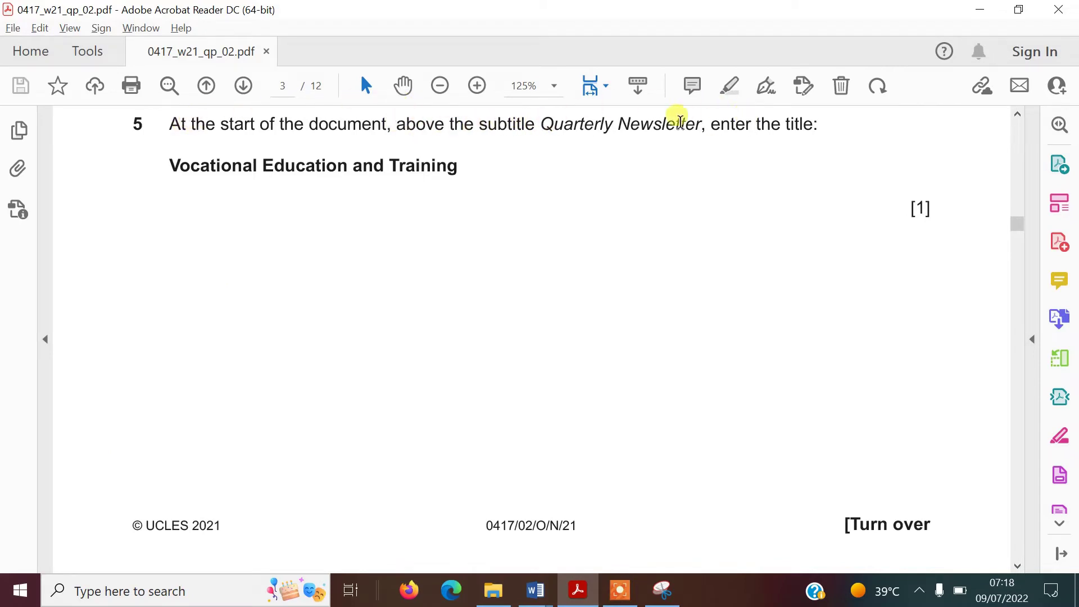
Copy 'Vocational Education and Training' from the PDF and return to the Word newsletter
left_click_drag(171, 167, 425, 177)
key("ctrl+c")
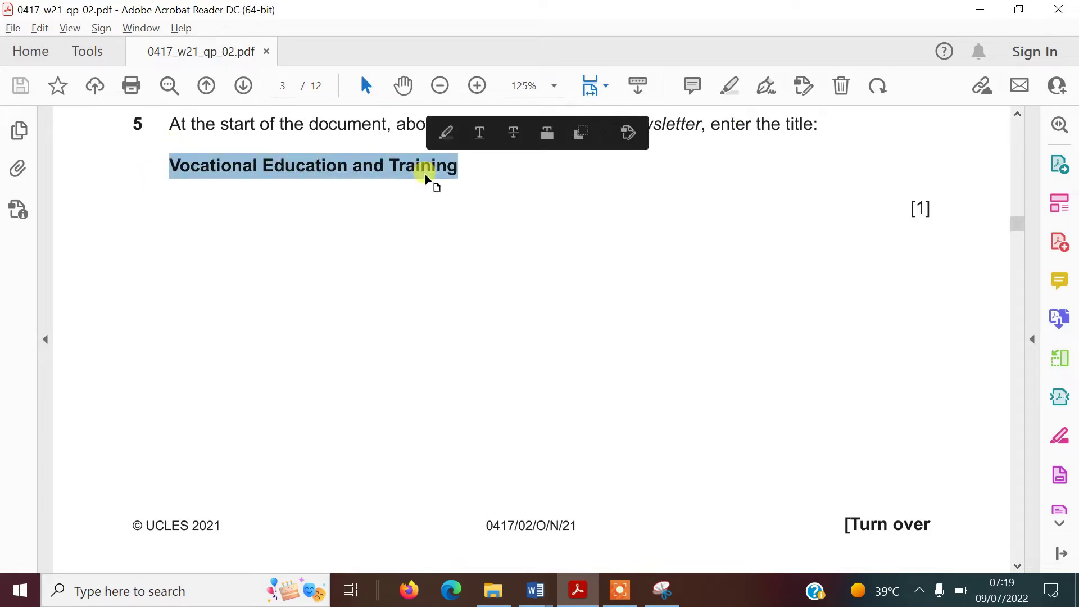
left_click(1018, 568)
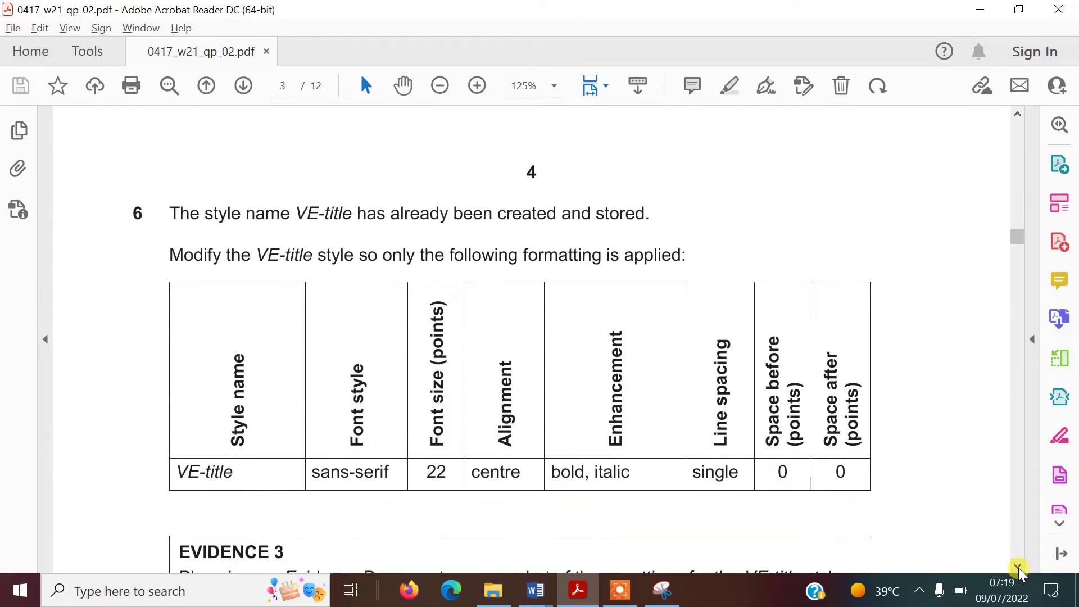
left_click(1018, 568)
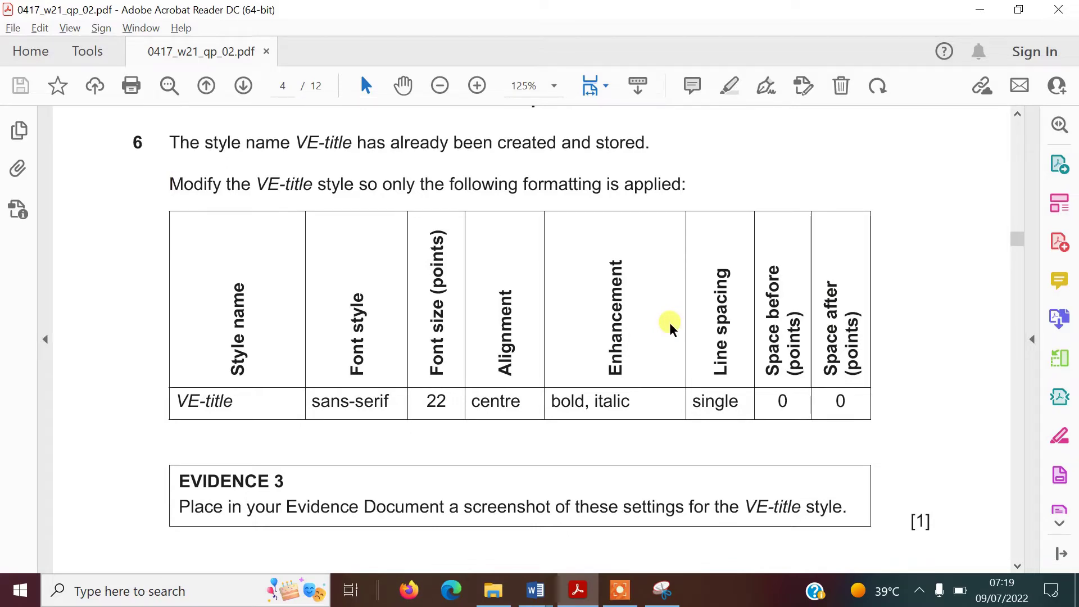
key("alt+Tab")
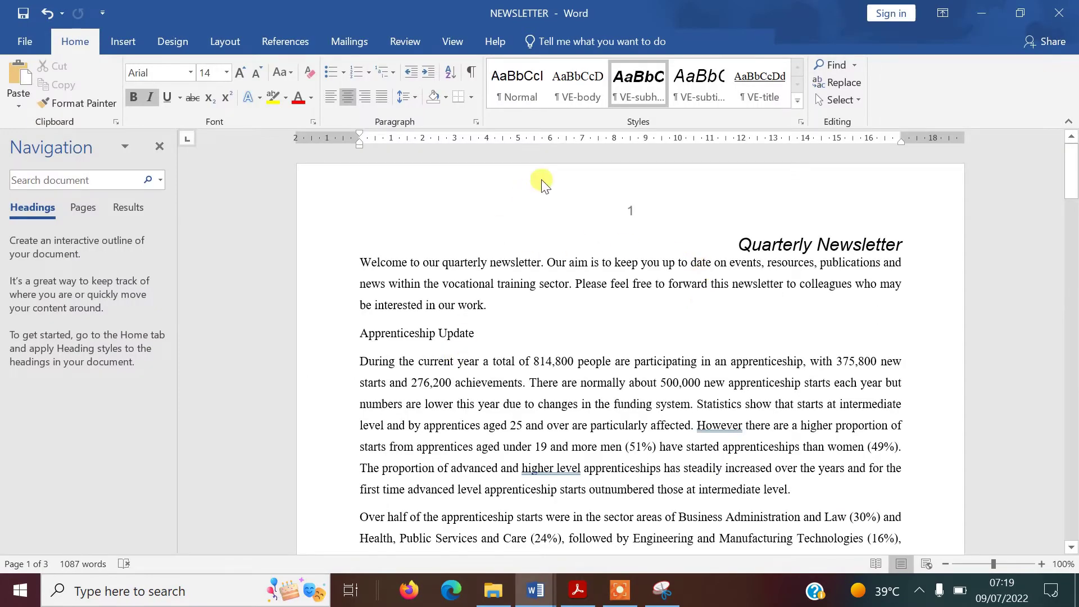
Paste 'Vocational Education and Training' on a new line above Quarterly Newsletter, save, and show the styles list
left_click(738, 247)
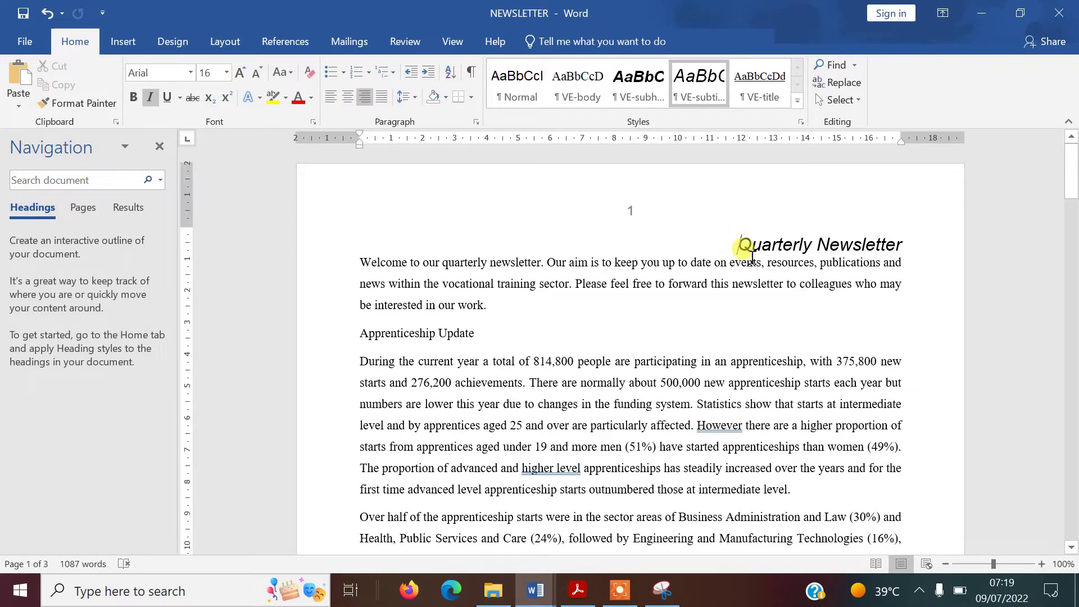
key("Return")
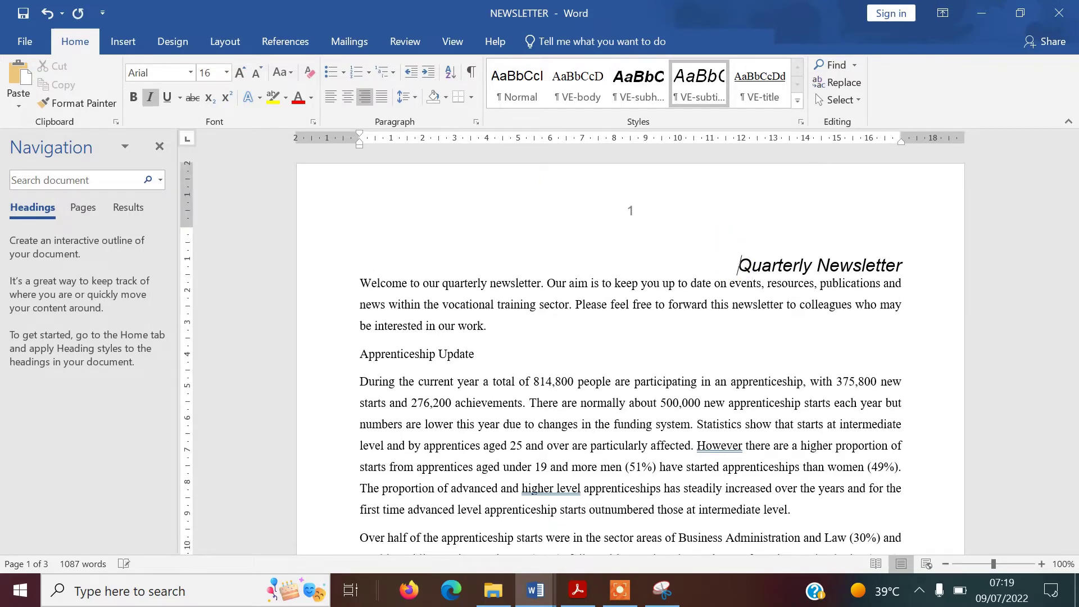
key("ctrl+v")
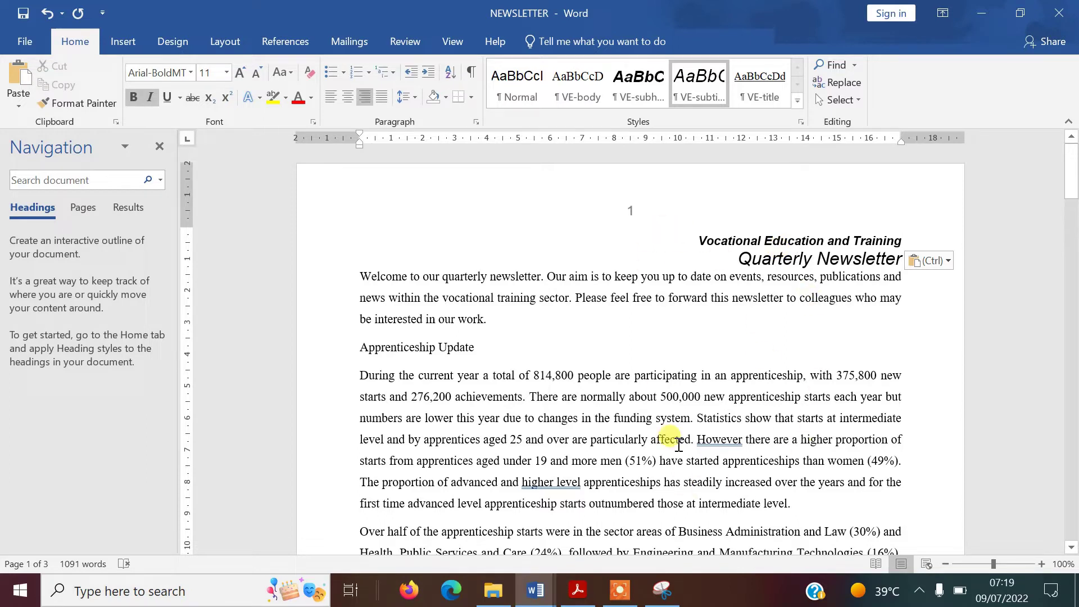
key("ctrl+s")
left_click(801, 123)
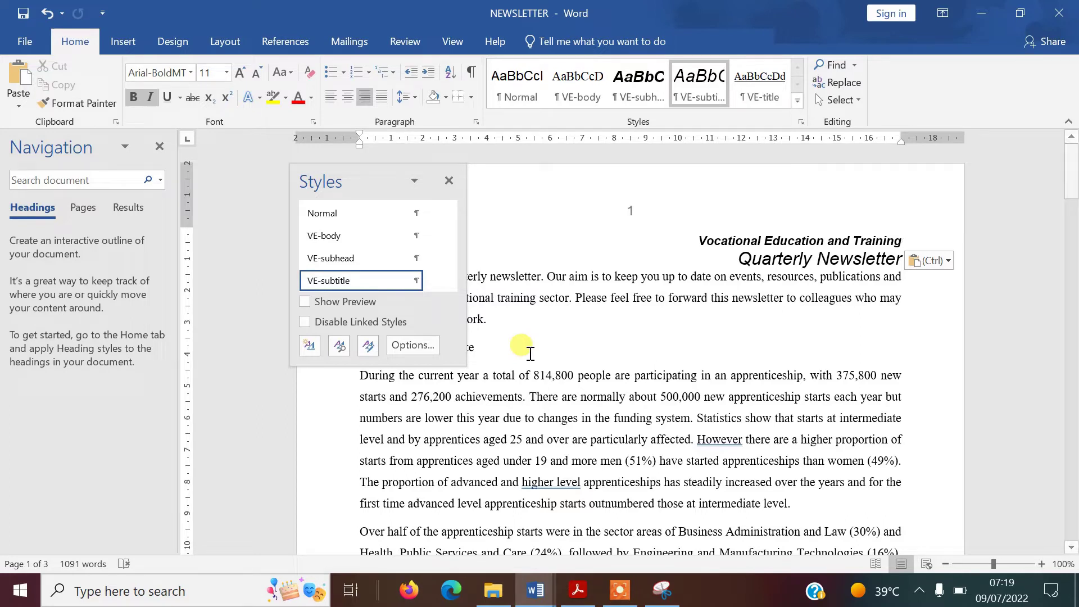
Modify VE-title to remove underline, add bold and italic, centre it, and use single line spacing
mouse_move(441, 285)
scroll(444, 285, "down", 3)
mouse_move(321, 265)
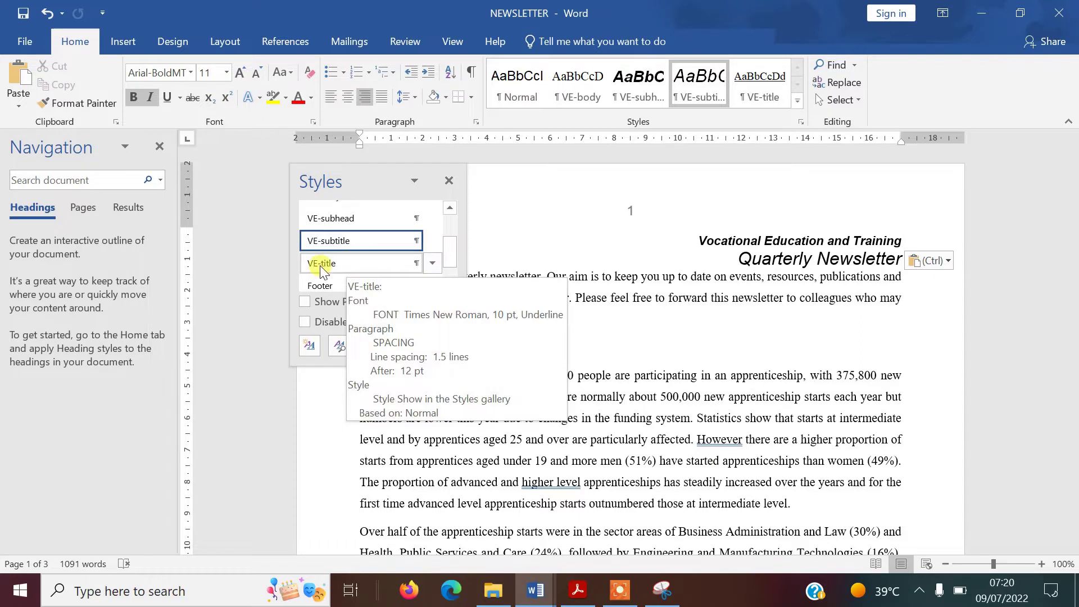
left_click(434, 265)
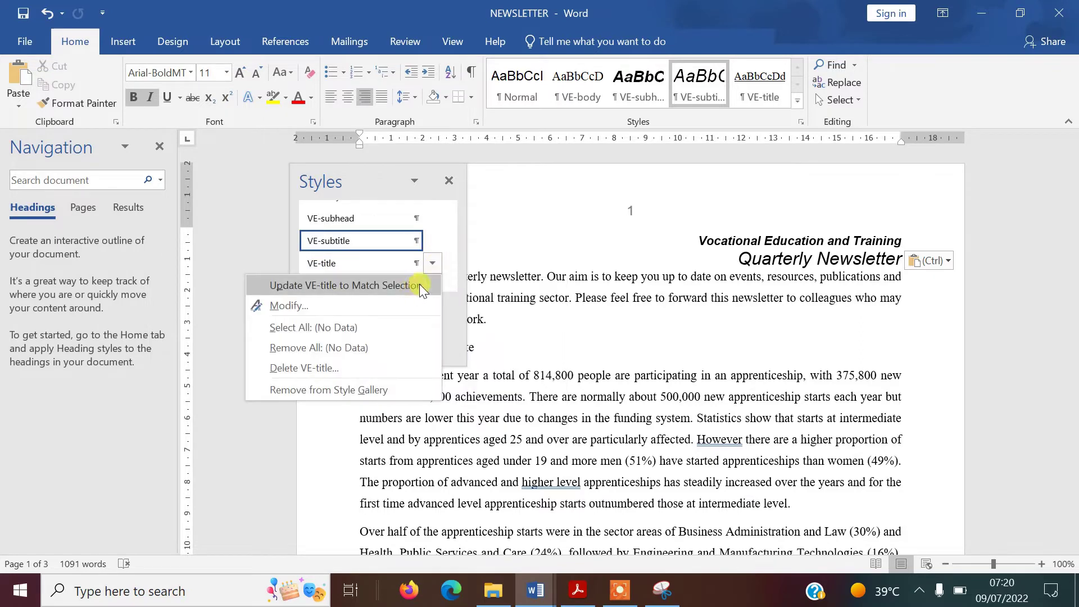
left_click(404, 305)
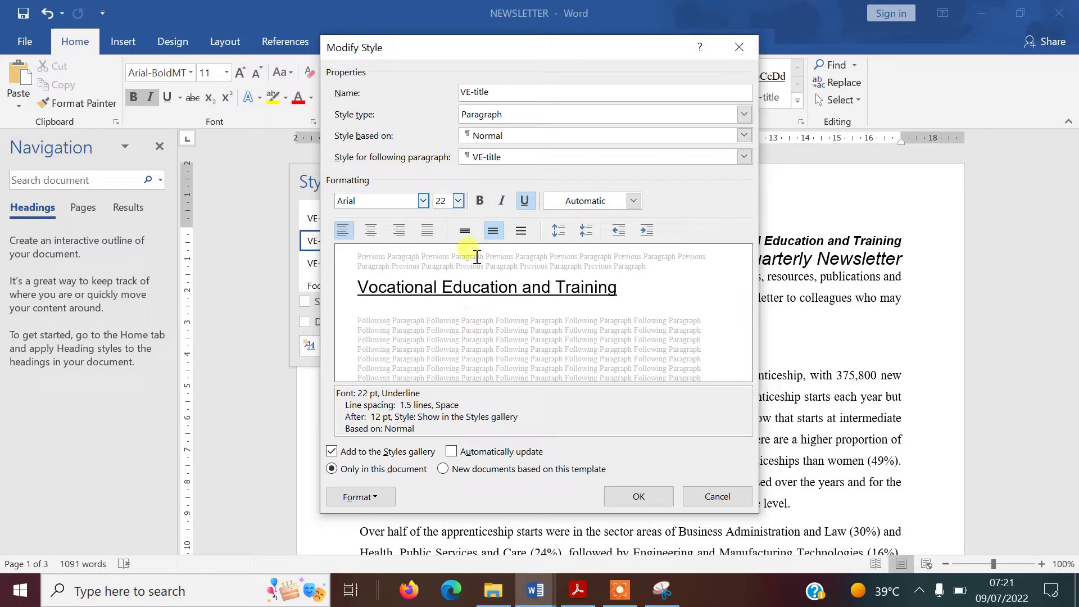
left_click(529, 202)
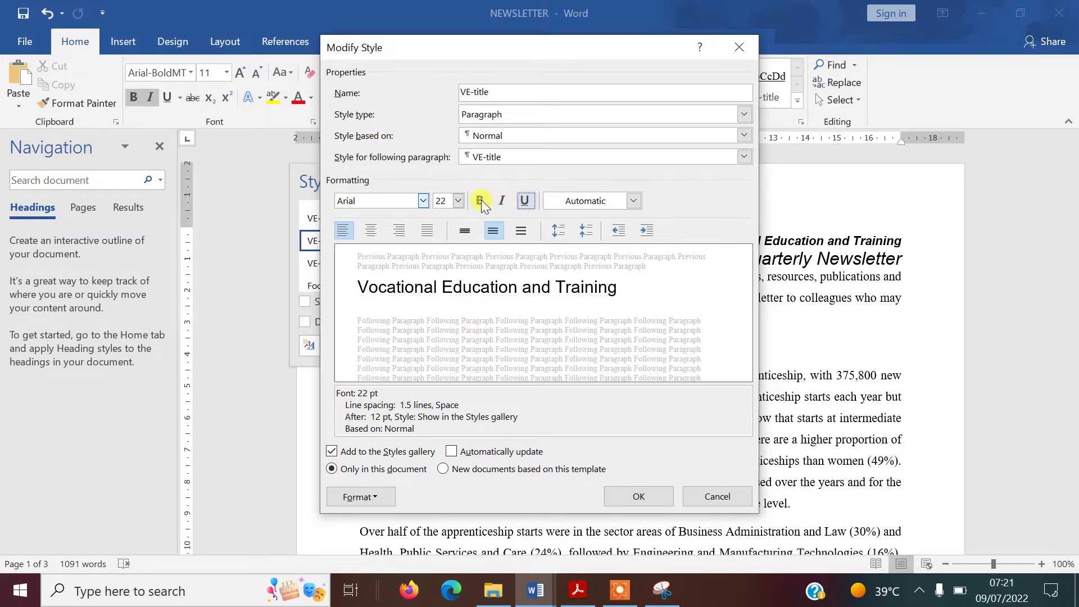
left_click(480, 200)
left_click(504, 200)
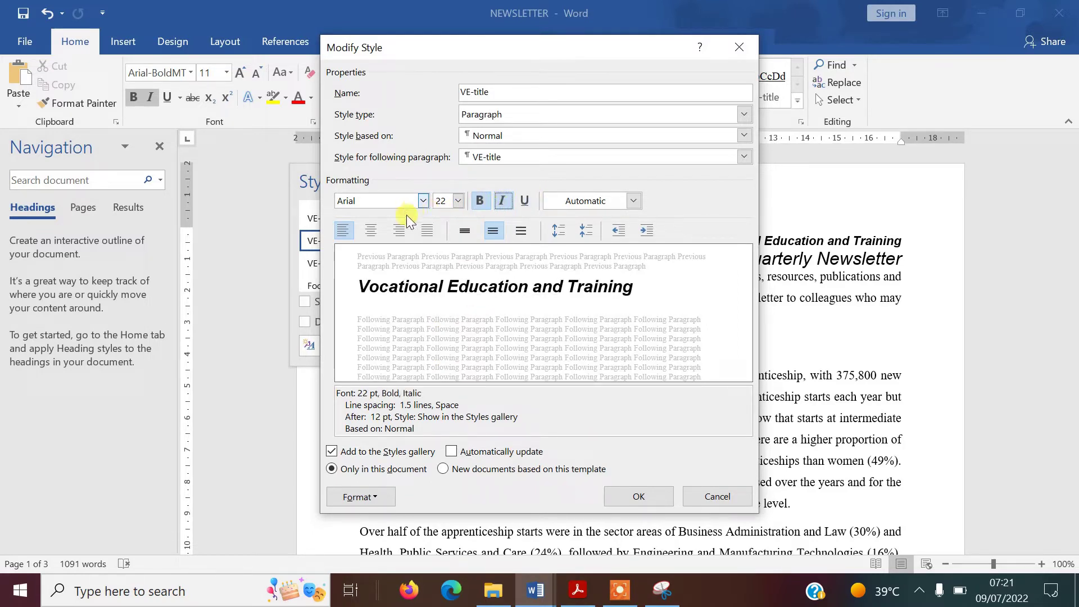
left_click(367, 232)
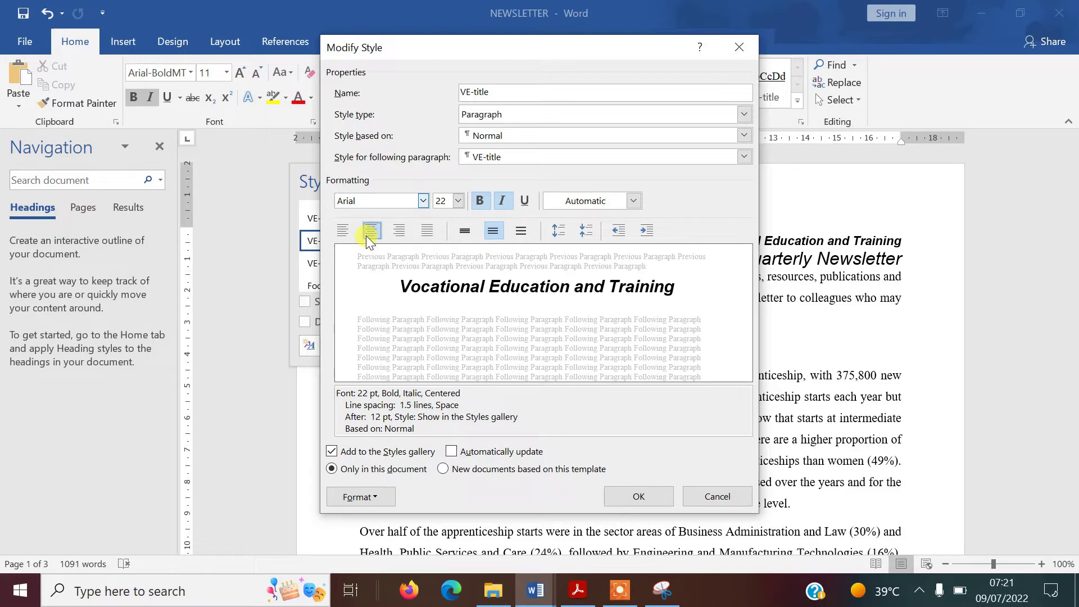
left_click(466, 232)
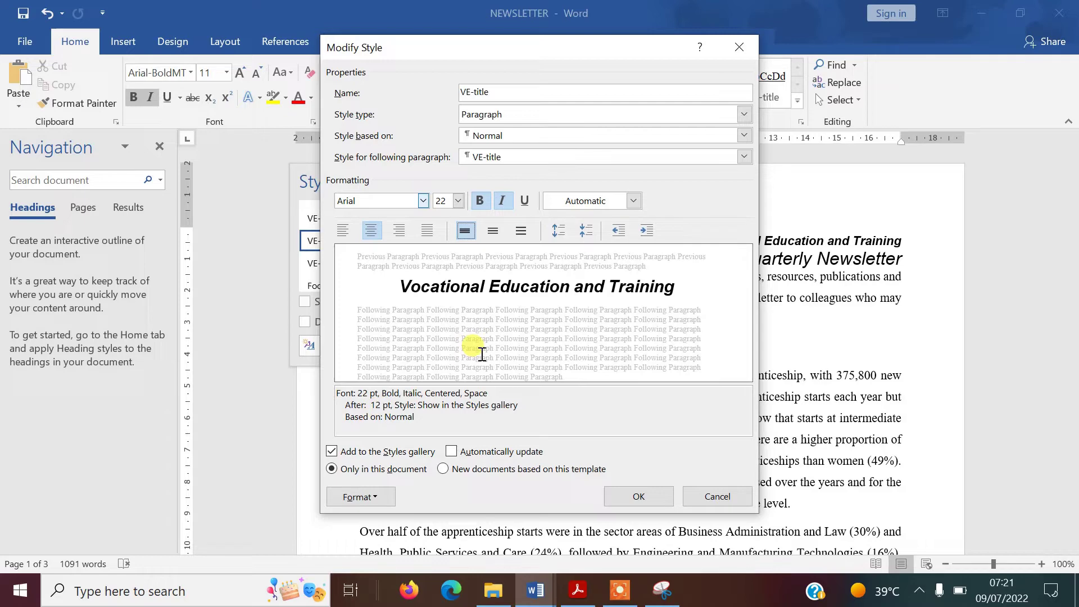
Set VE-title's space after paragraphs to 0 pt and confirm
key("alt+o")
key("p")
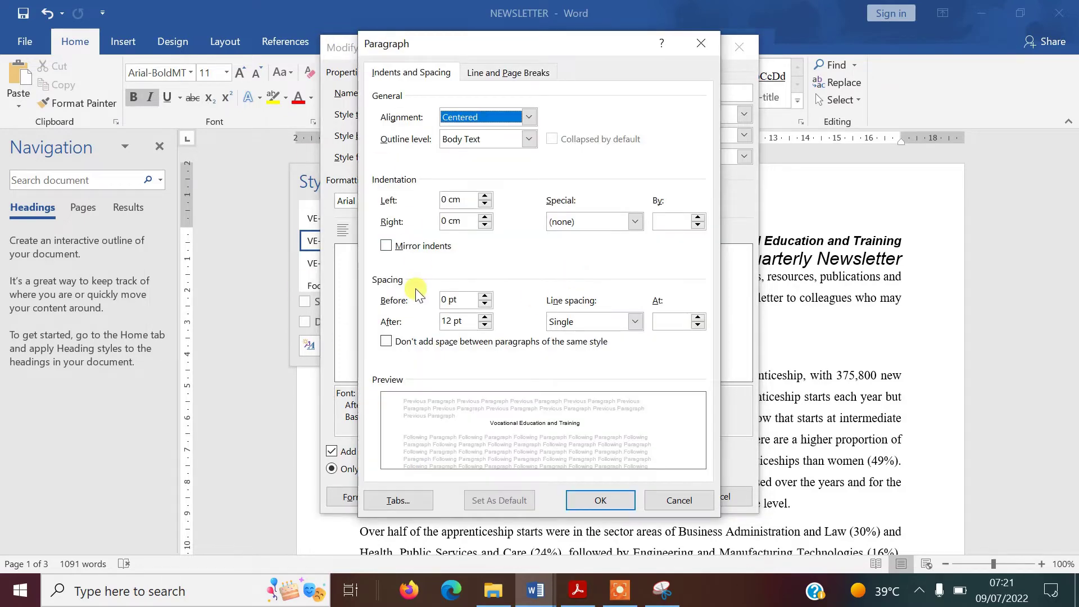
left_click(485, 325)
left_click(485, 325)
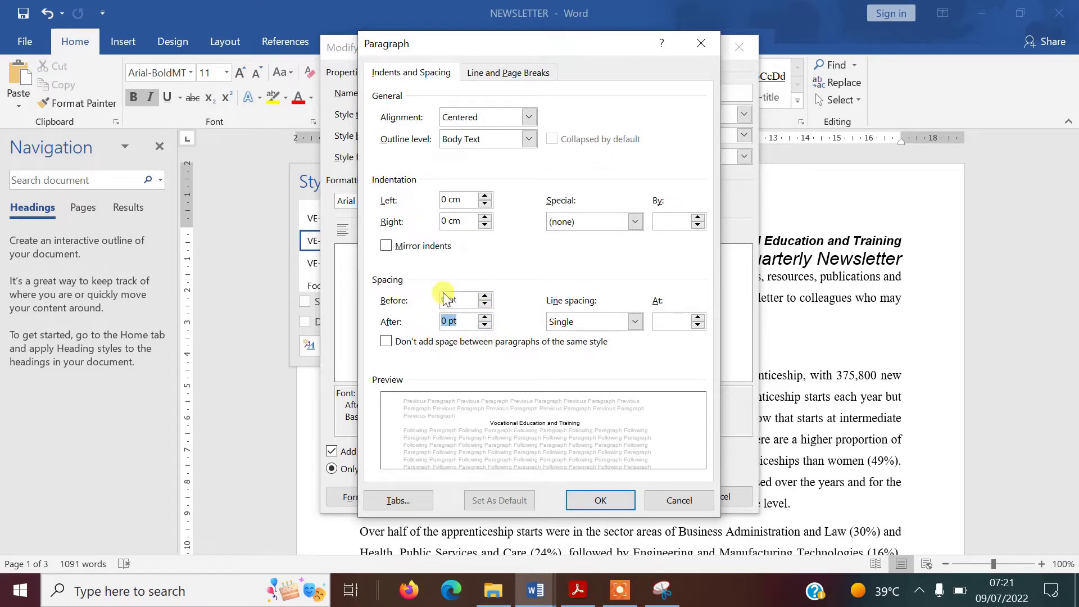
left_click(587, 502)
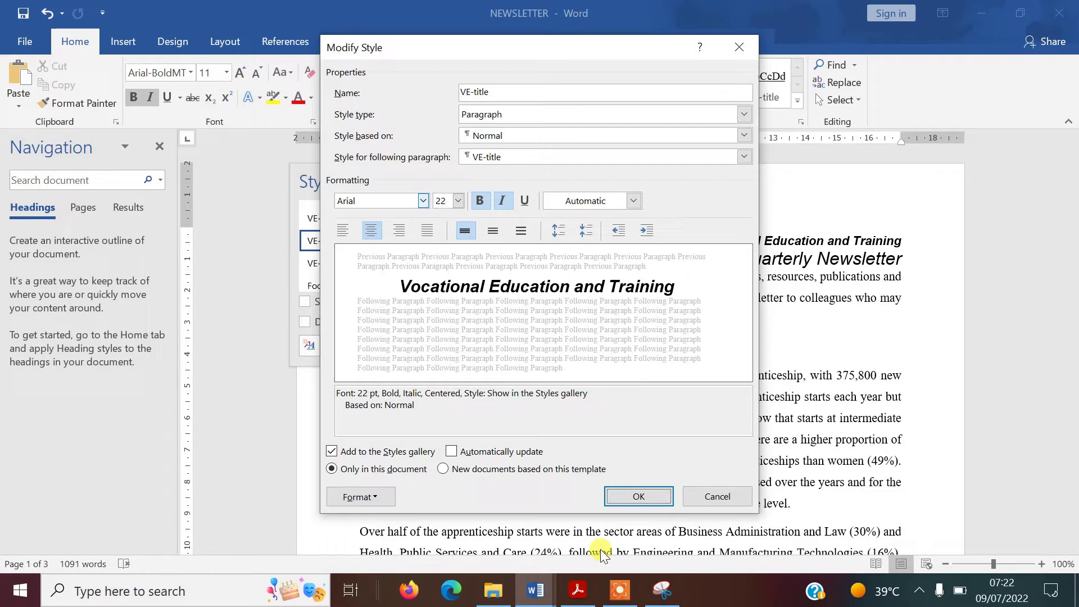
mouse_move(663, 596)
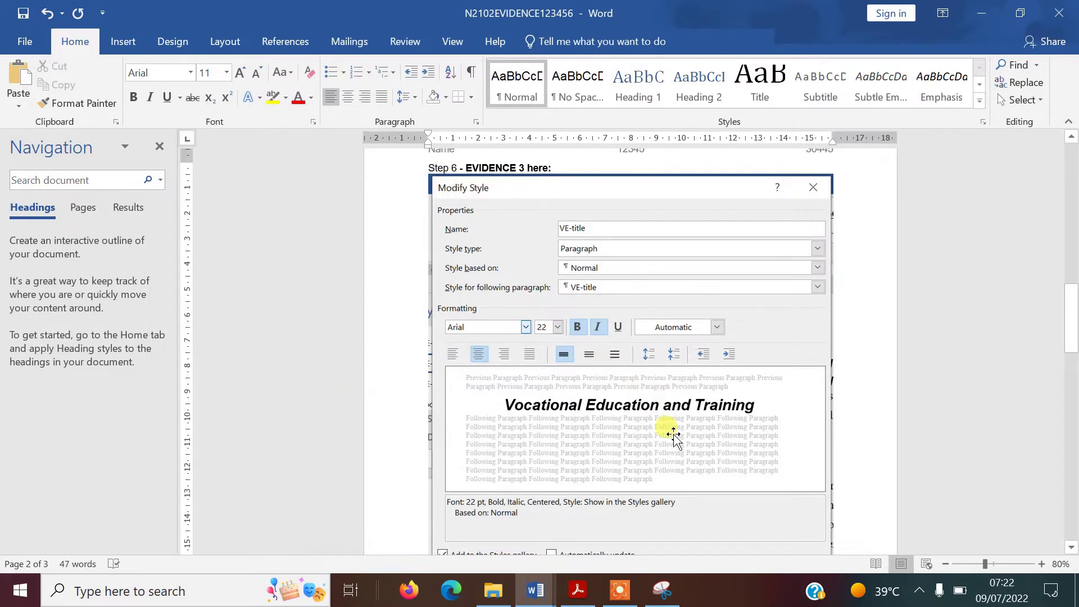
Select the pasted VE-title screenshot, check the exam paper, then select the newsletter's new title
left_click(670, 432)
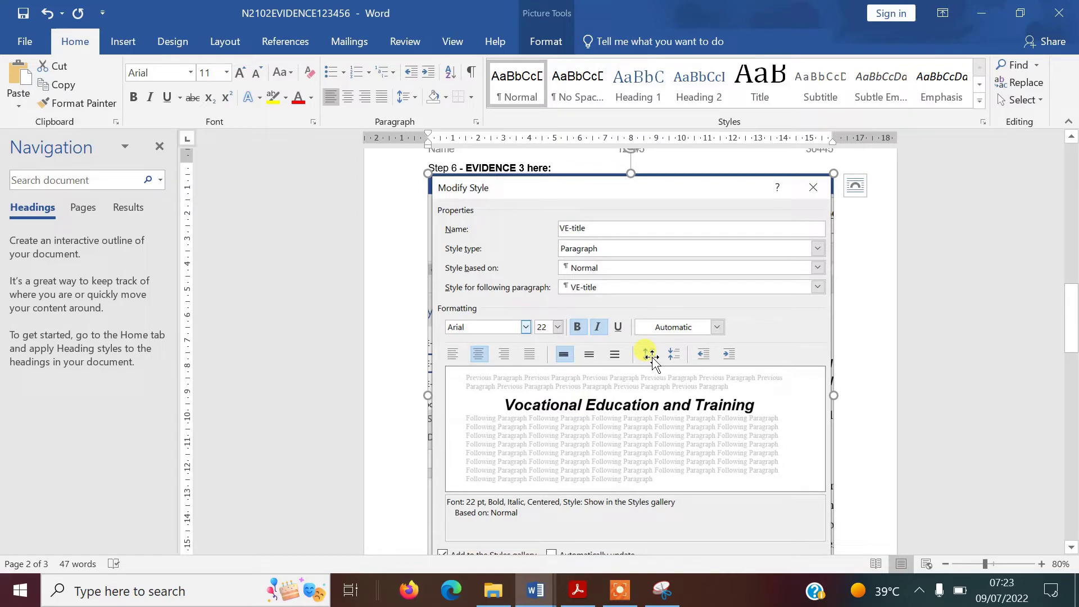
key("alt+Tab")
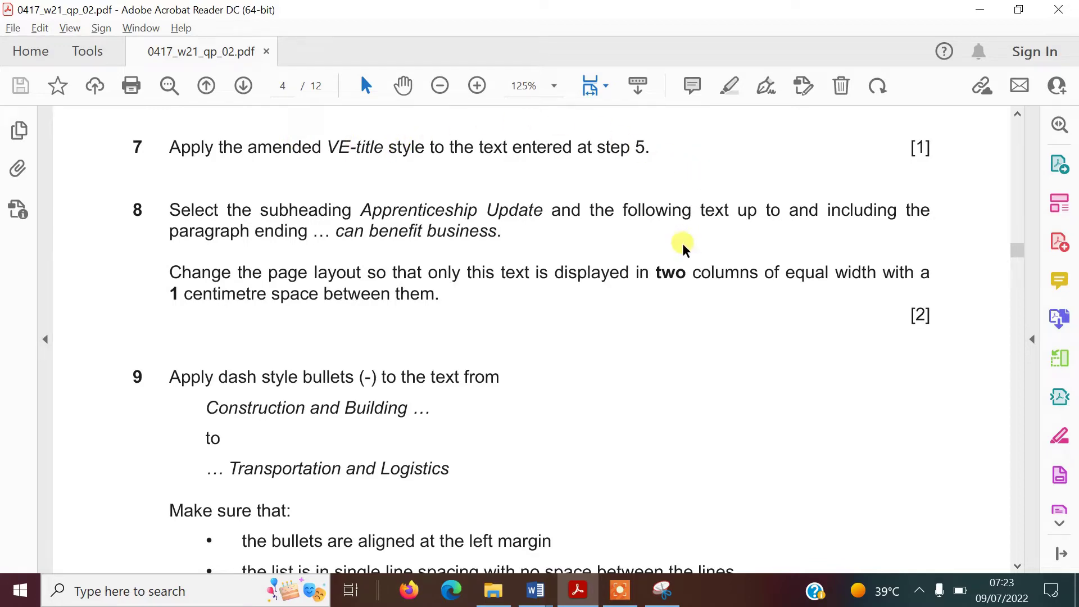
key("alt+shift+Tab")
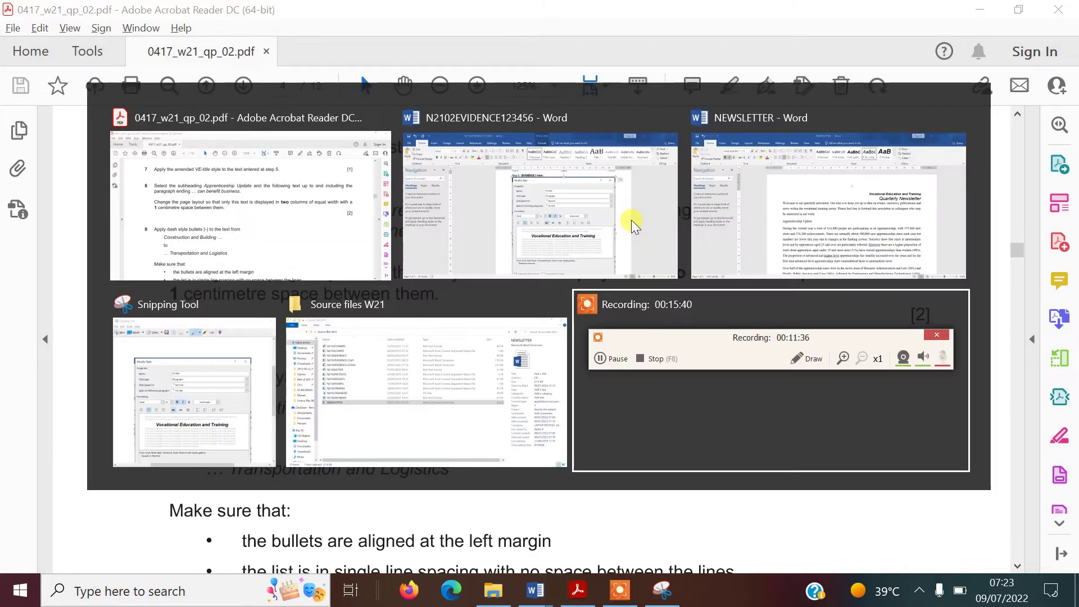
key("alt+shift+Tab")
key("alt+shift+Tab")
key("alt+shift+Tab")
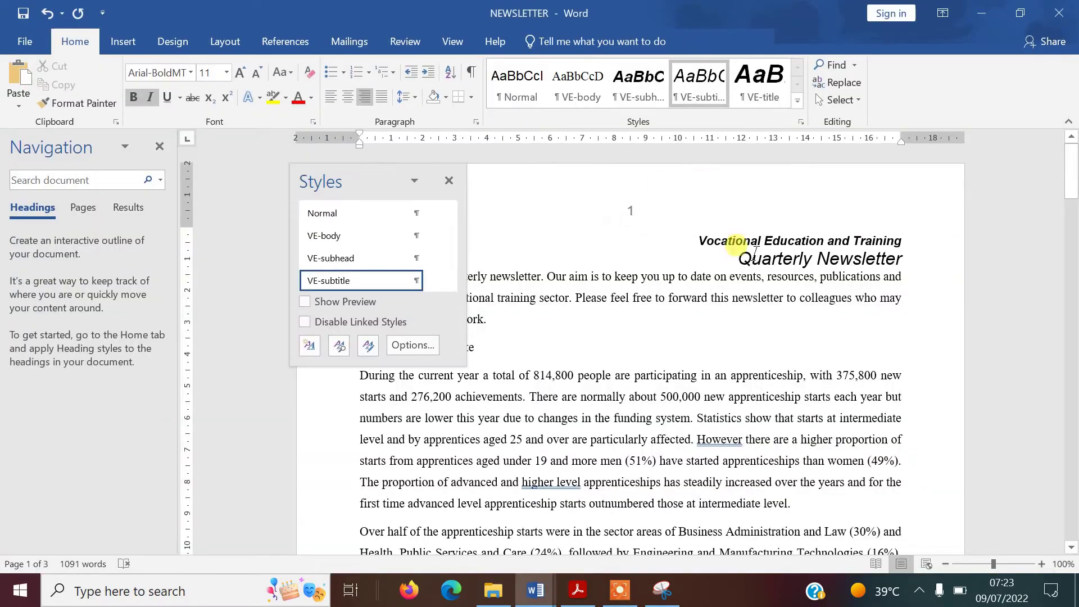
left_click_drag(913, 234, 691, 237)
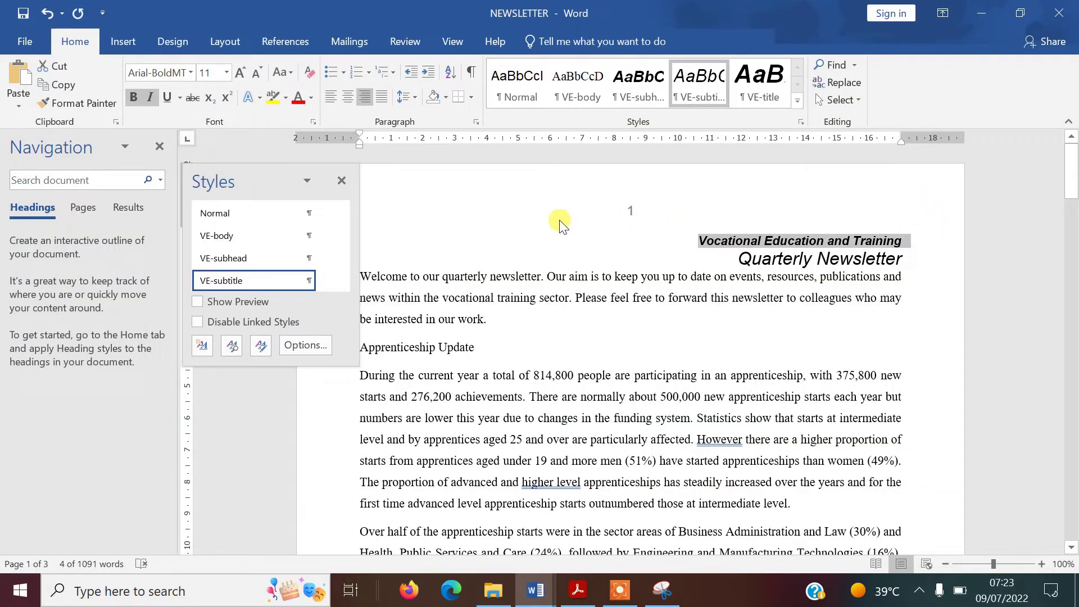
Apply VE-title to 'Vocational Education and Training' and deselect it to check the result
left_click(761, 76)
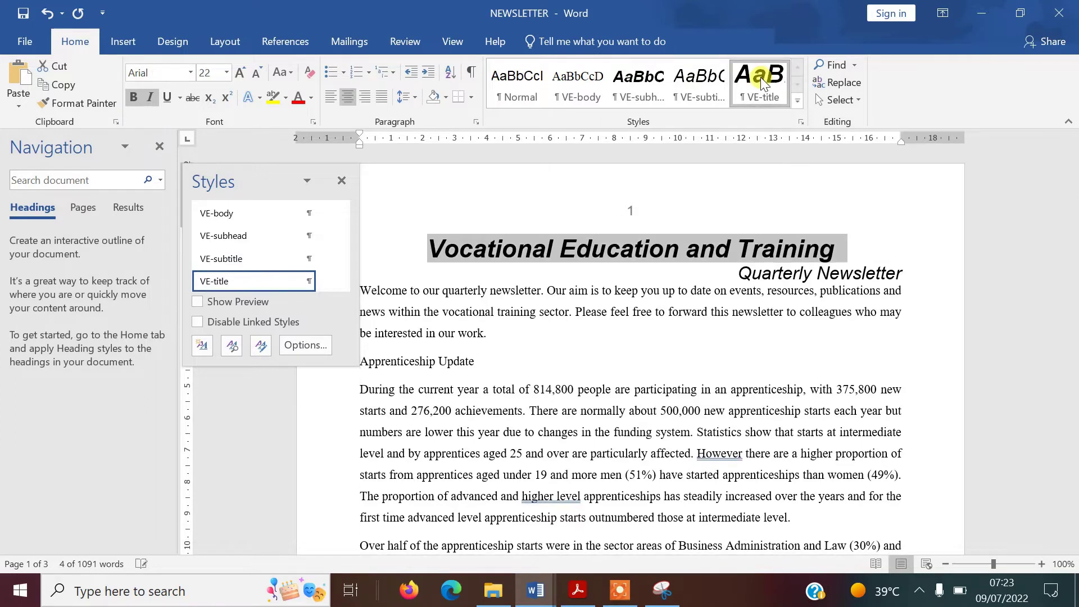
left_click(779, 405)
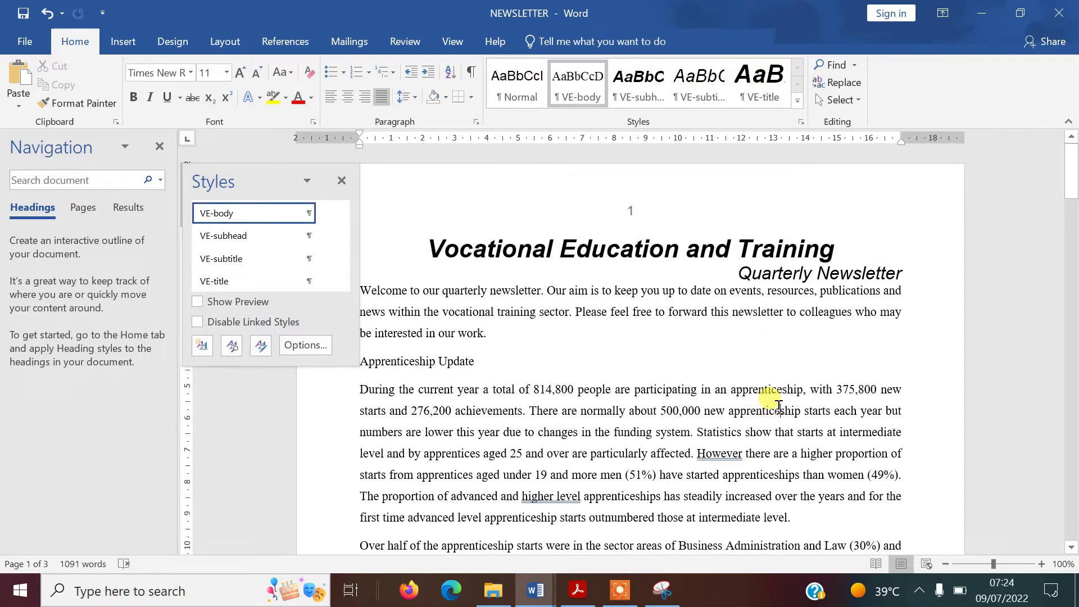
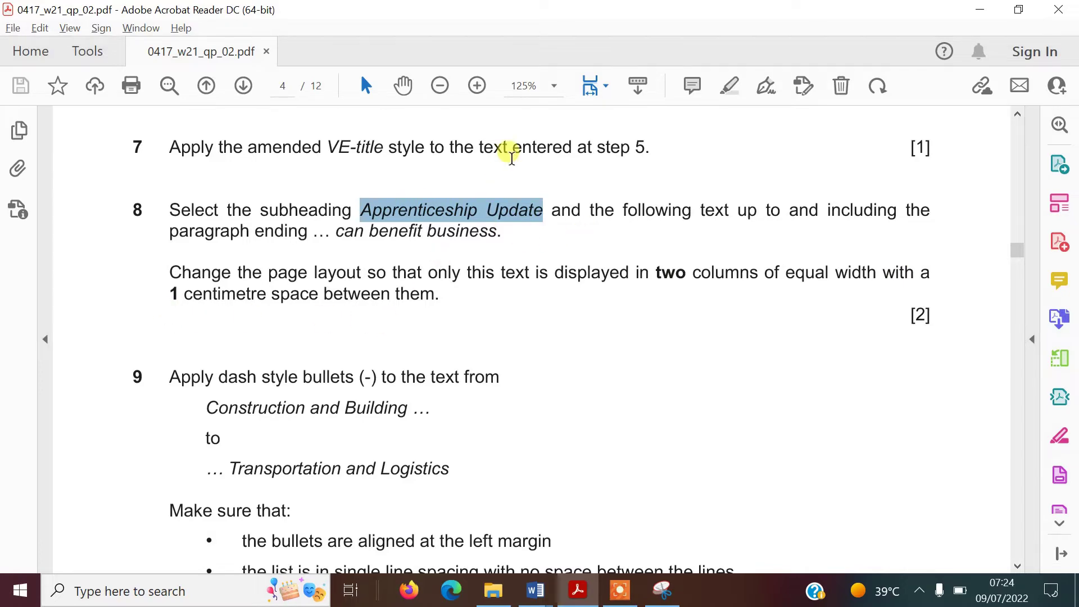
Switch from Acrobat back to the NEWSLETTER document in Word
key("alt+shift+Tab")
key("alt+shift+Tab")
key("alt+shift+Tab")
key("alt+shift+Tab")
key("alt+shift+Tab")
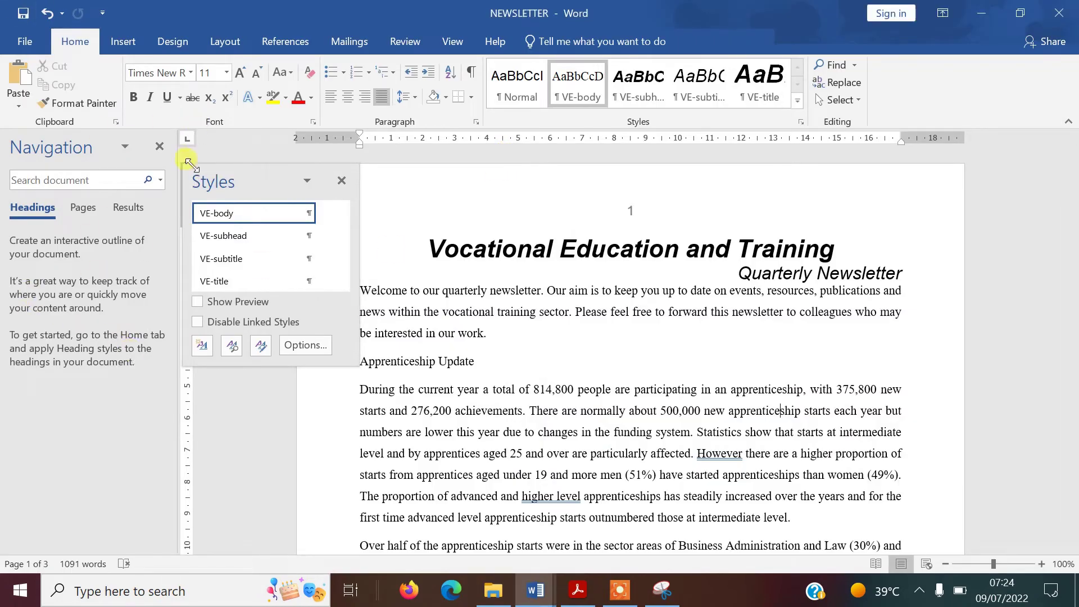
Close the Styles and Navigation panes, then select 'Apprenticeship Update' through '...can benefit business.'
left_click(346, 178)
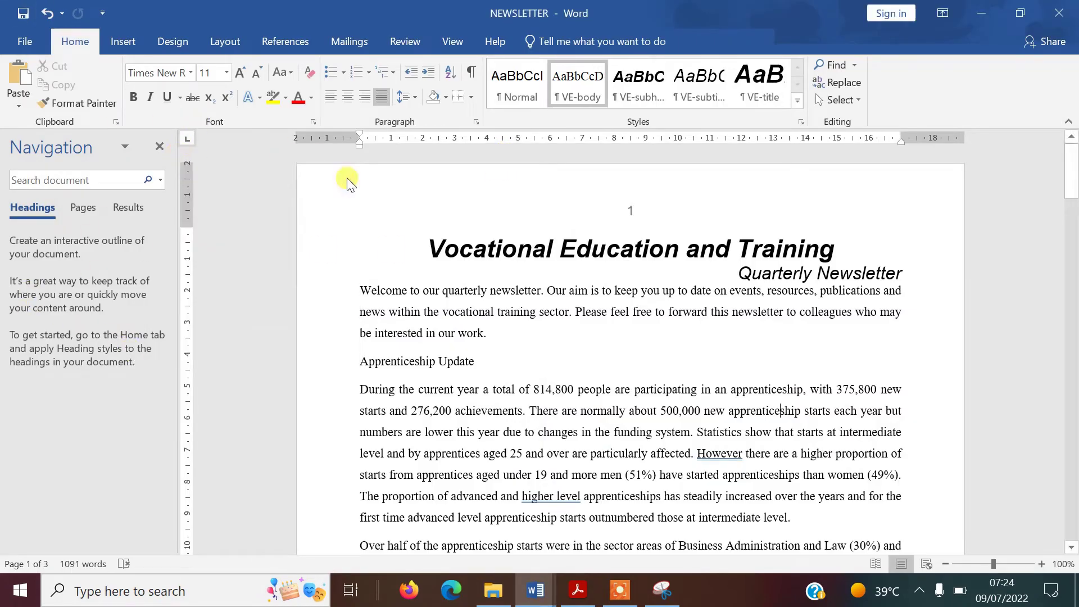
left_click(160, 146)
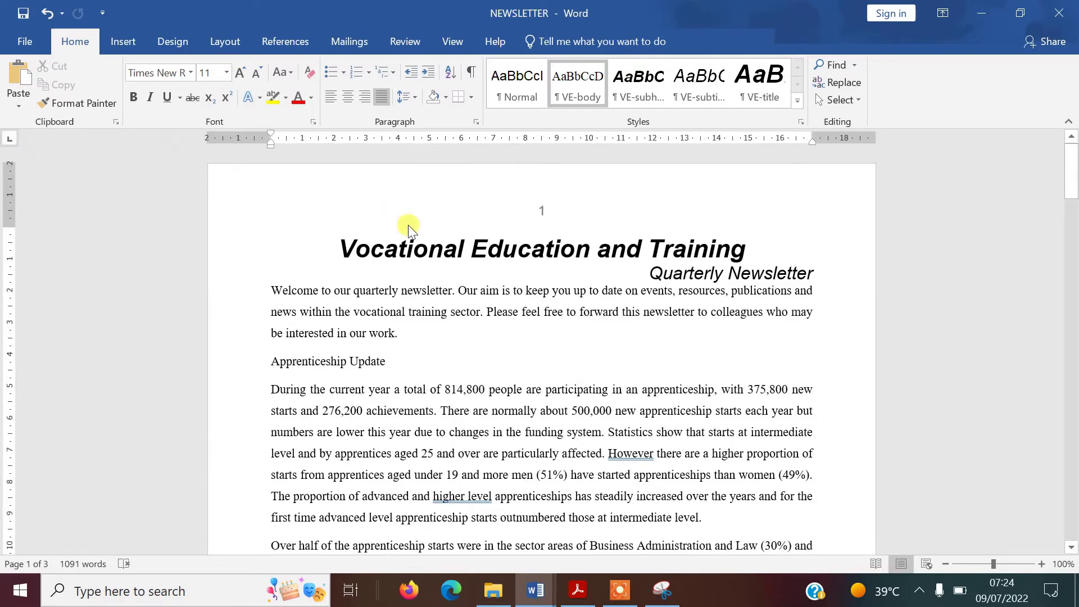
key("ctrl+f")
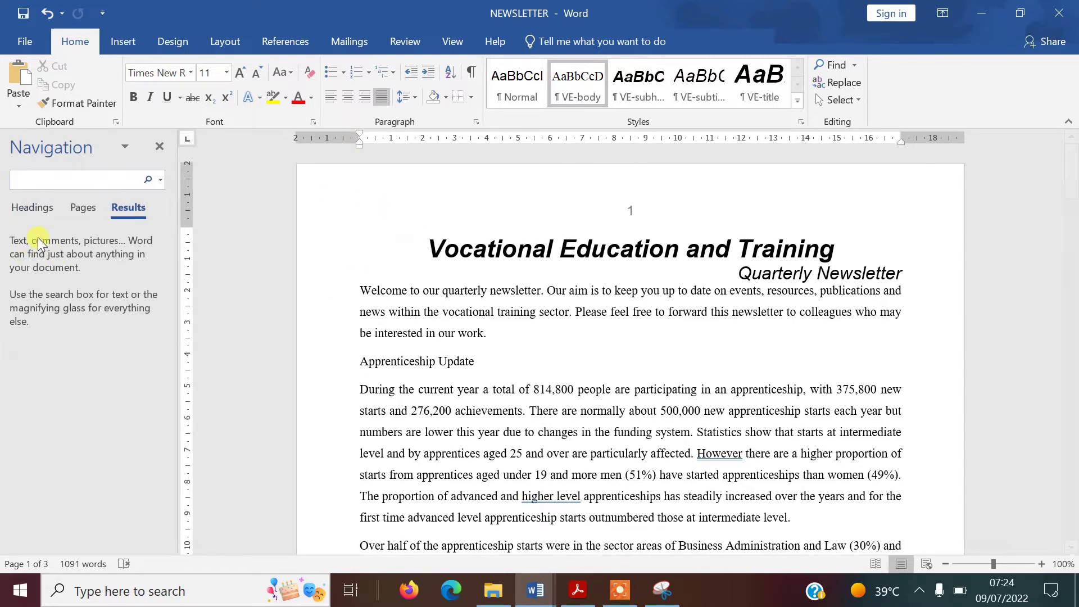
type("Apprenticeship Update")
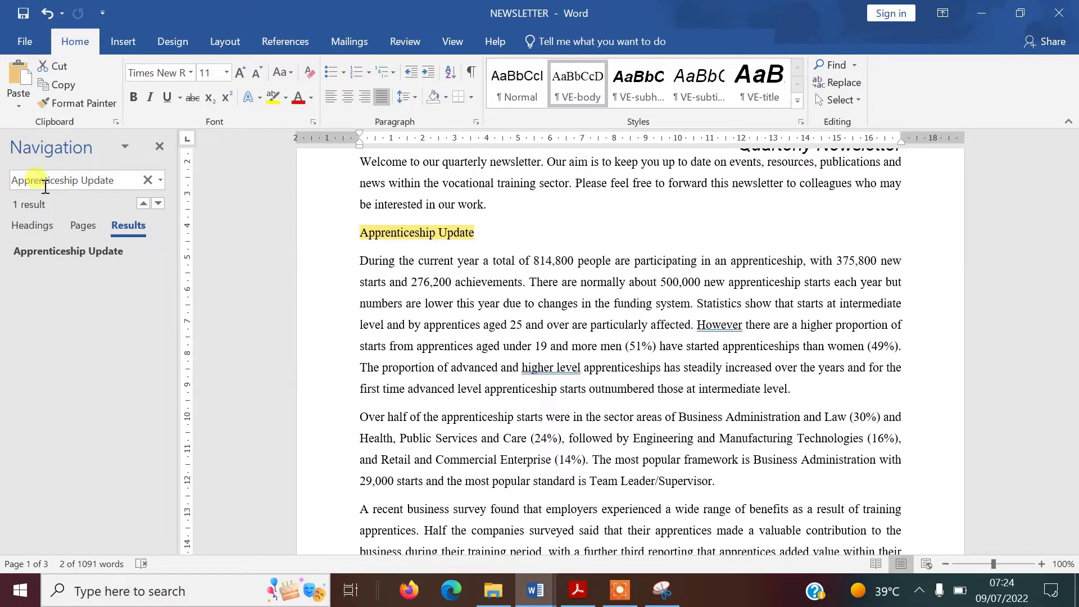
left_click(362, 233)
left_click_drag(361, 232, 881, 261)
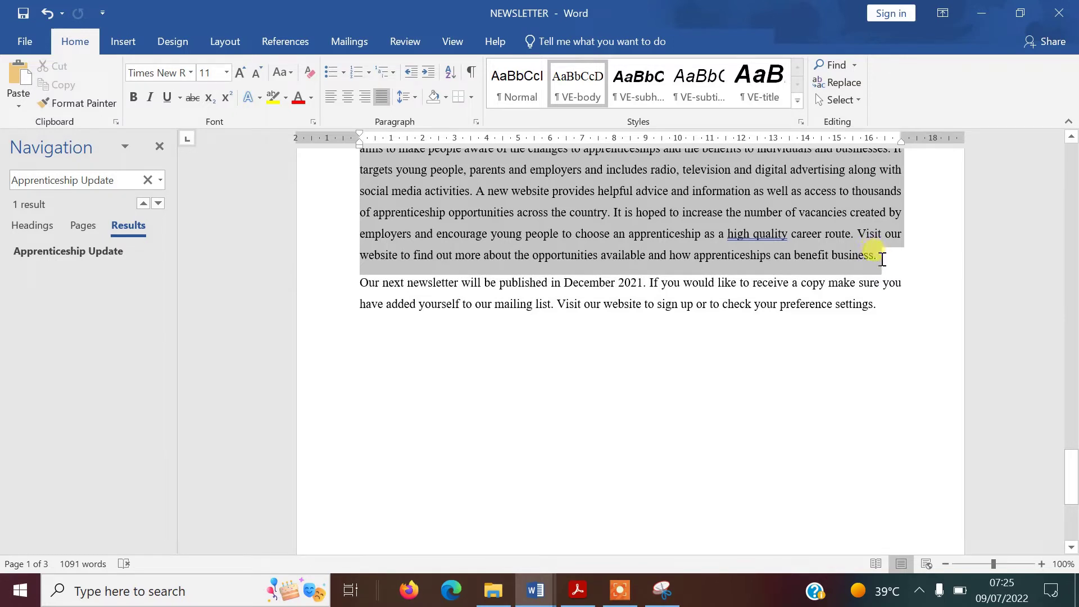
left_click_drag(881, 260, 879, 259)
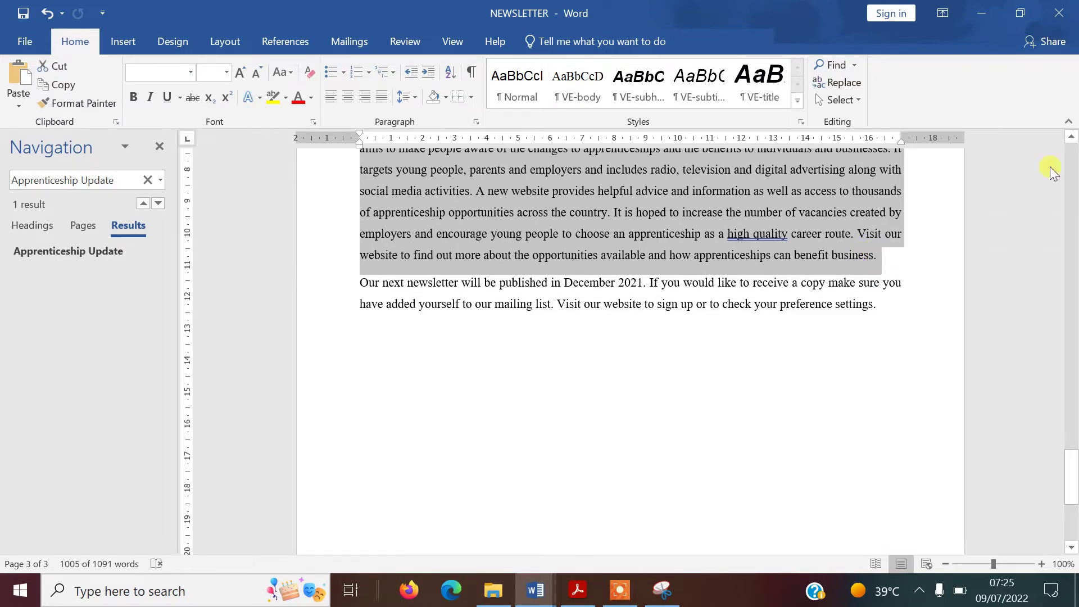
left_click(1072, 137)
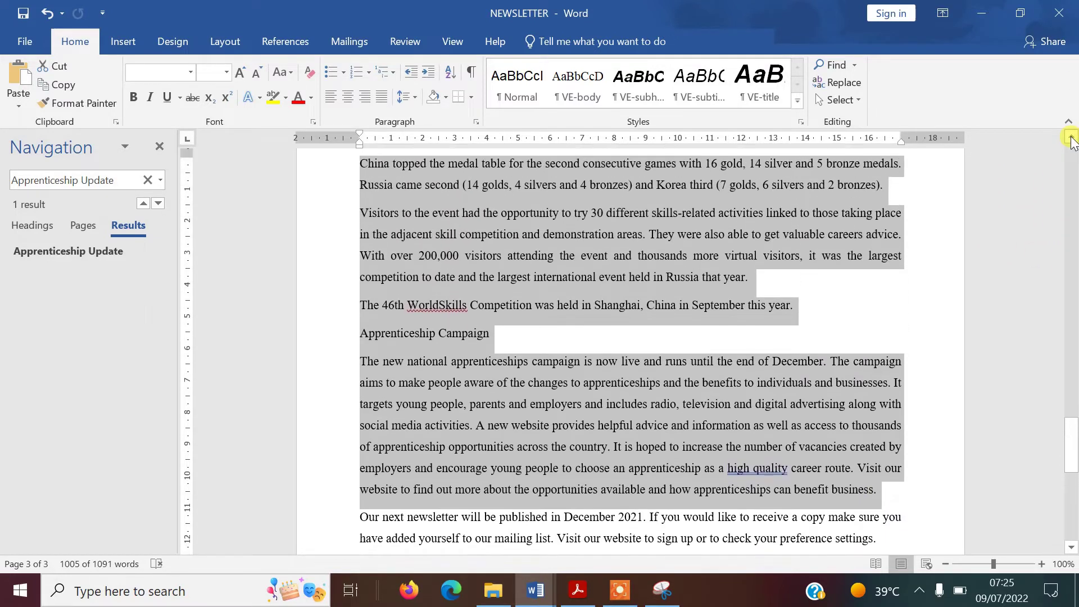
Set the selected text in two equal columns 1 cm apart, then view the question paper
left_click(238, 43)
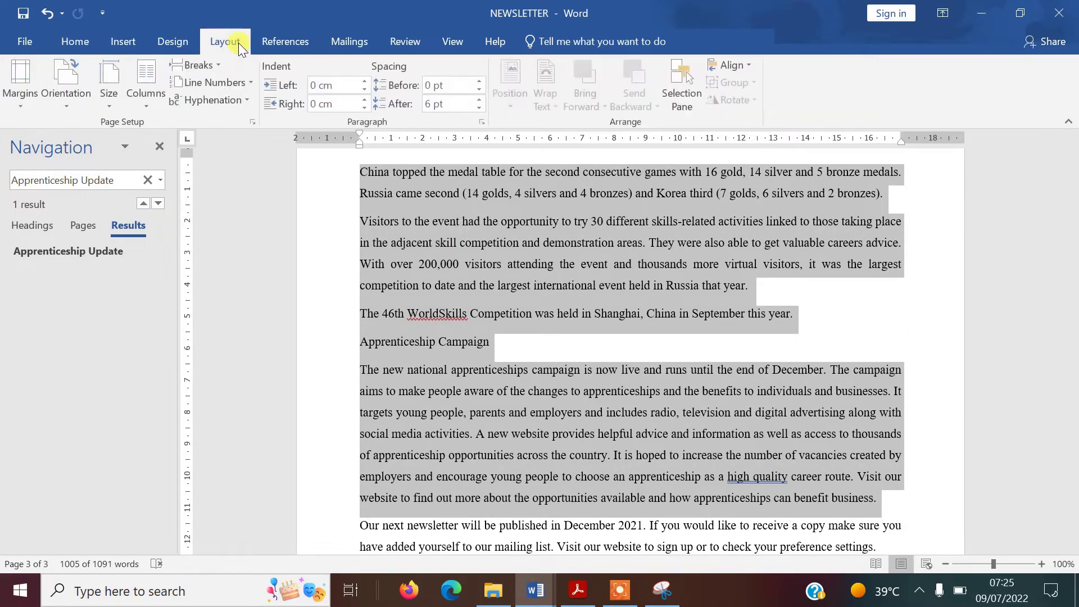
left_click(151, 107)
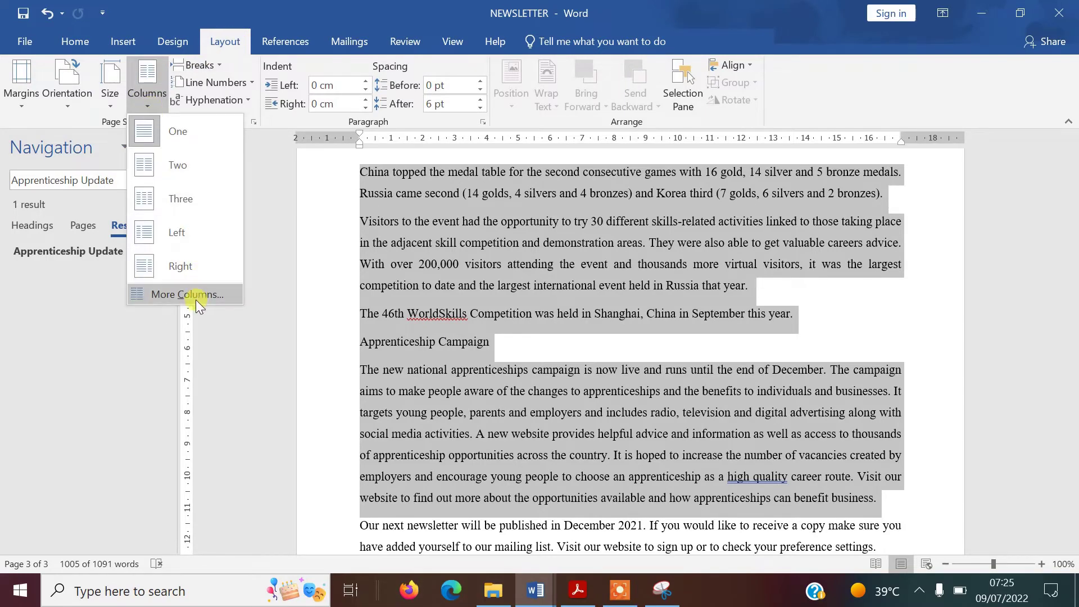
left_click(195, 299)
left_click(471, 191)
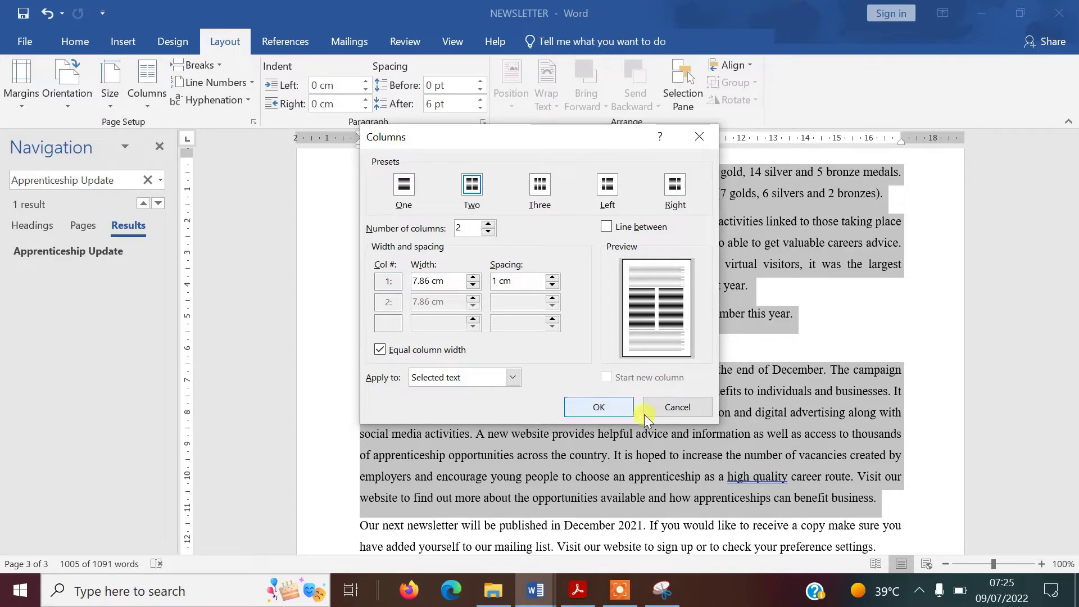
left_click(579, 409)
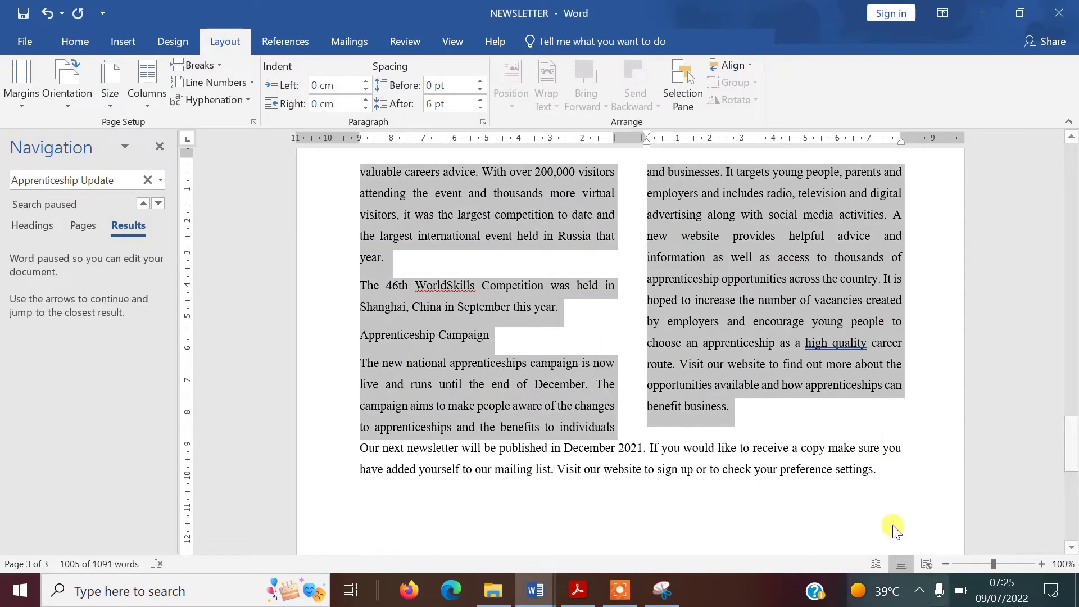
left_click_drag(1073, 444, 1062, 270)
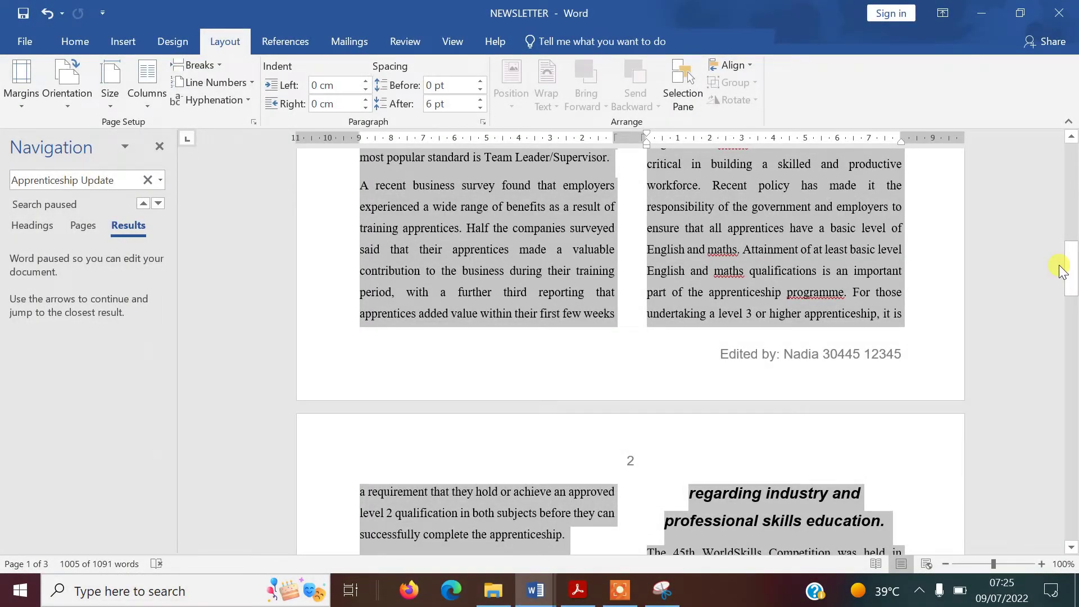
key("alt+shift+Tab")
key("alt+shift+Tab")
key("alt+shift+Tab")
key("alt+shift+Tab")
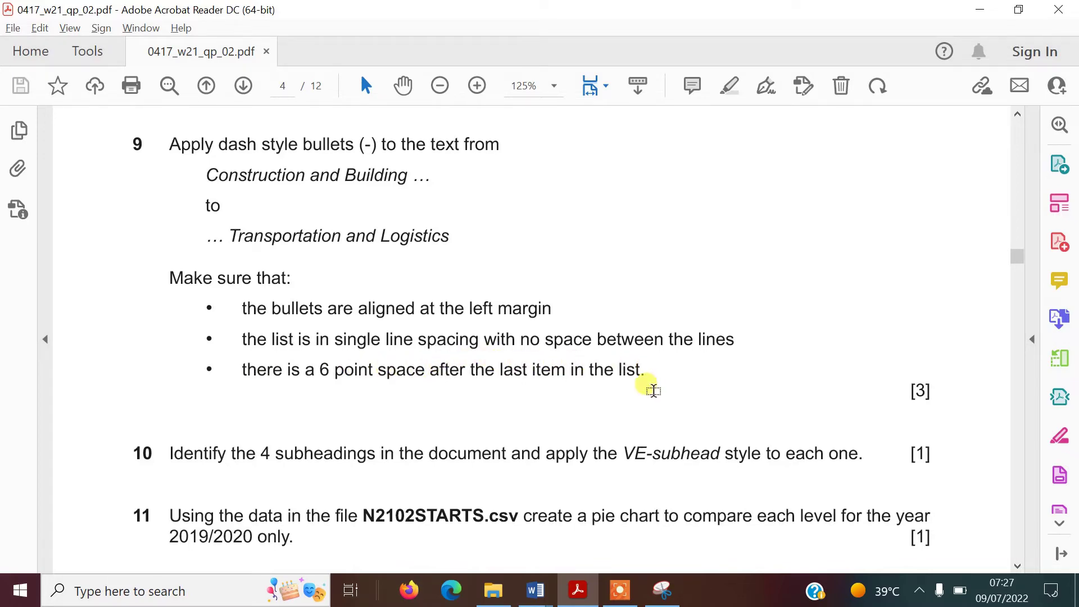
Switch from the question paper back to the NEWSLETTER document in Word
key("alt+shift+Tab")
key("alt+shift+Tab")
key("alt+shift+Tab")
key("alt+shift+Tab")
key("alt+shift+Tab")
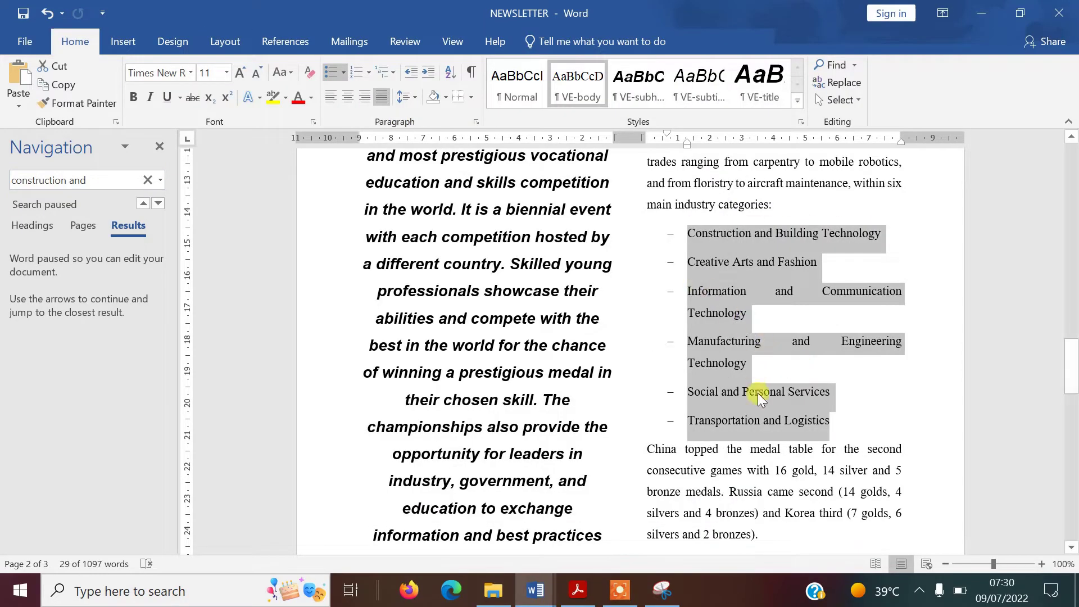
left_click(343, 73)
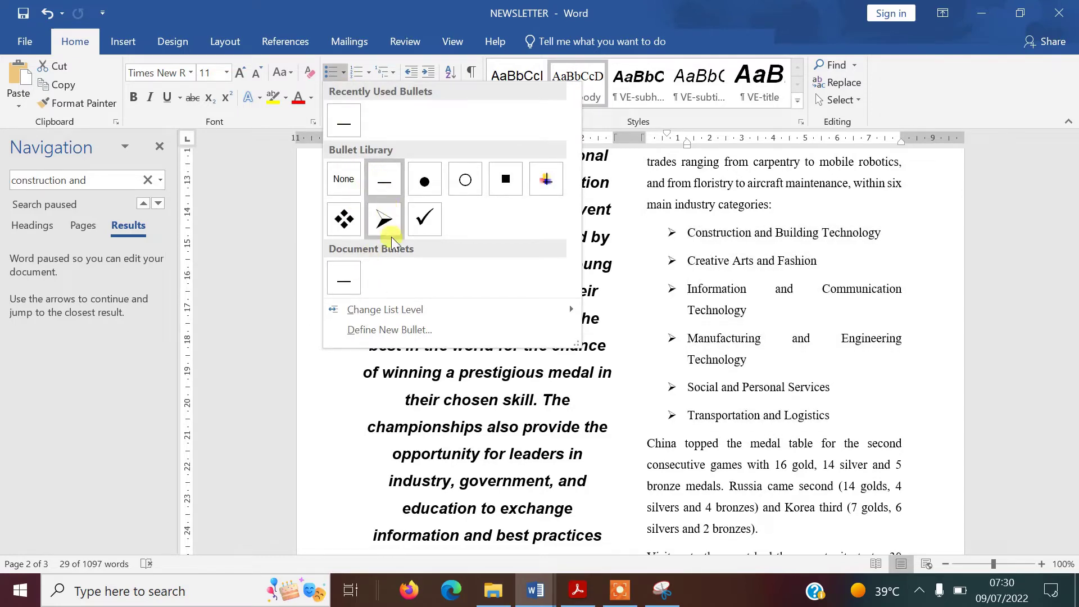
left_click(397, 330)
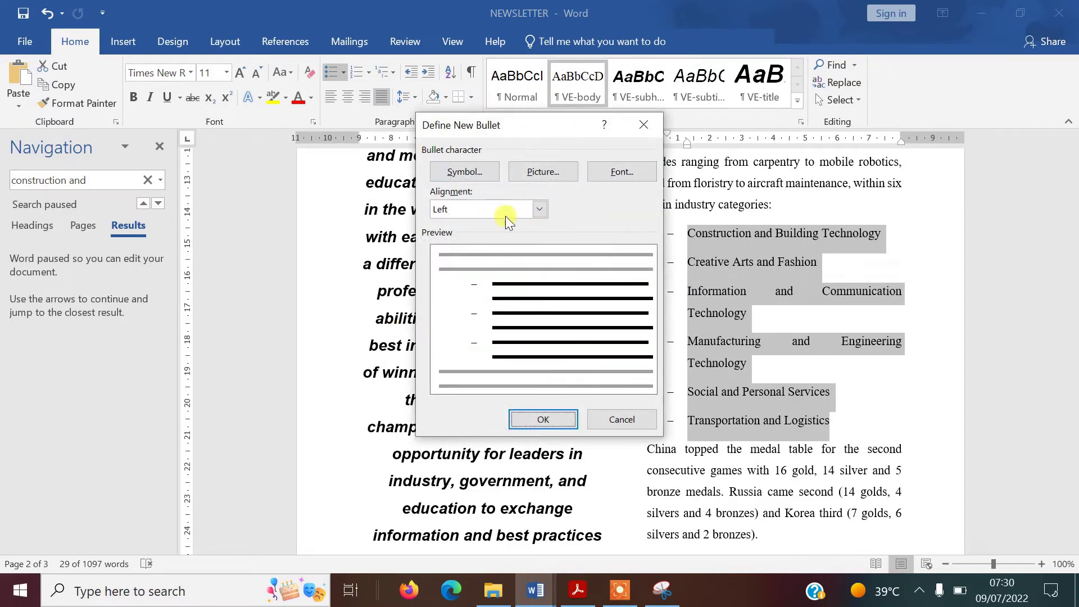
left_click(484, 172)
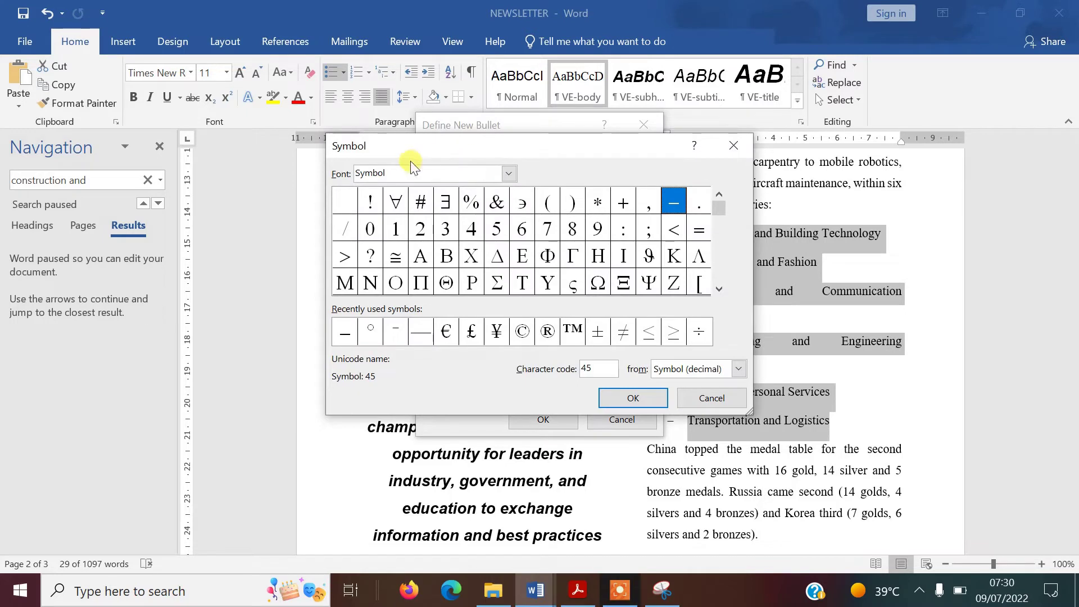
left_click(674, 204)
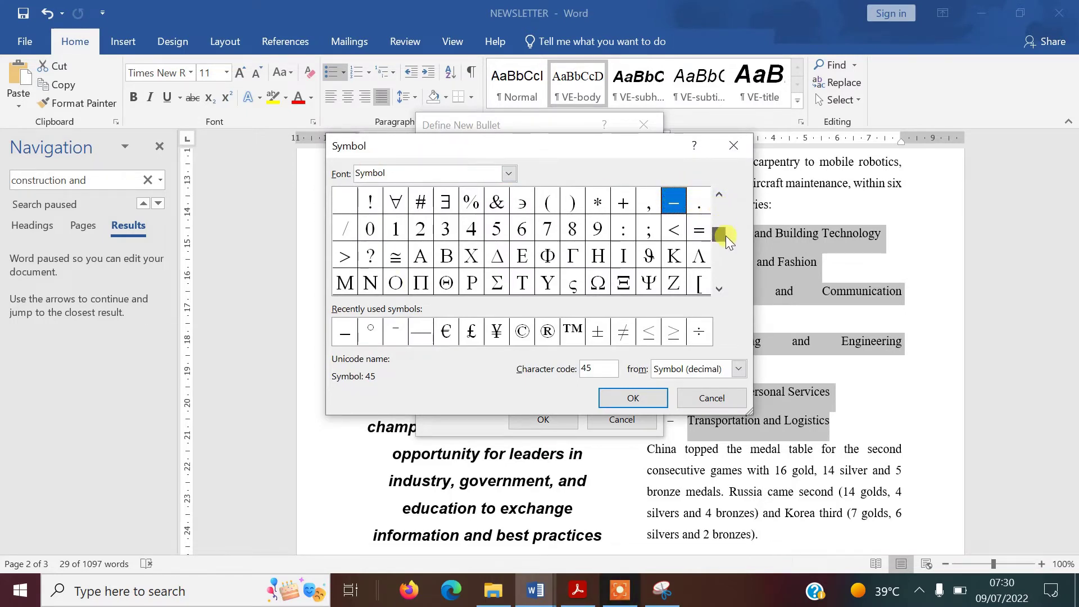
left_click(727, 254)
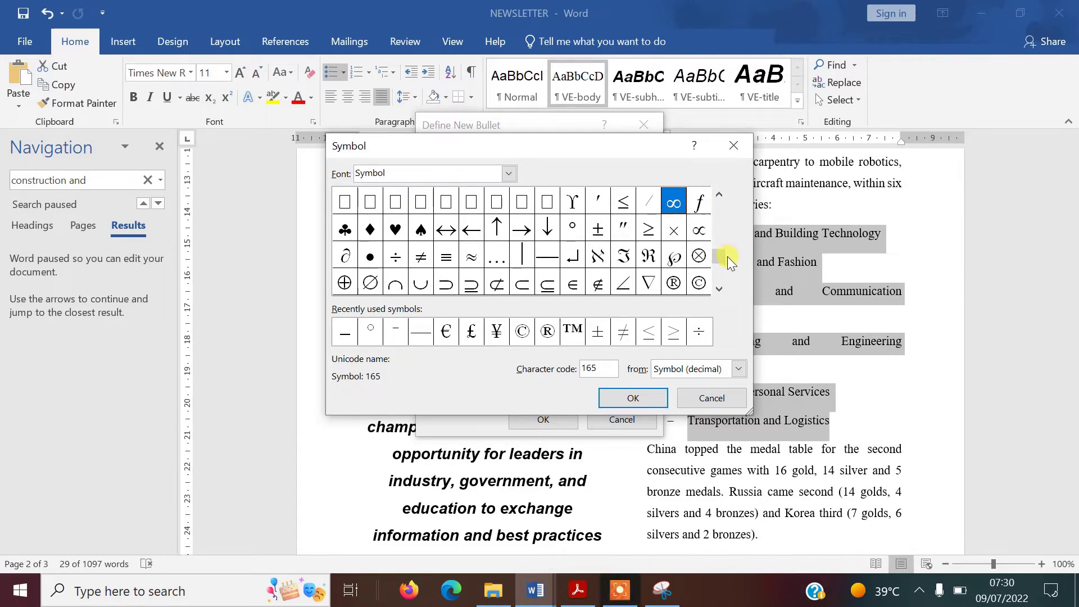
left_click(649, 400)
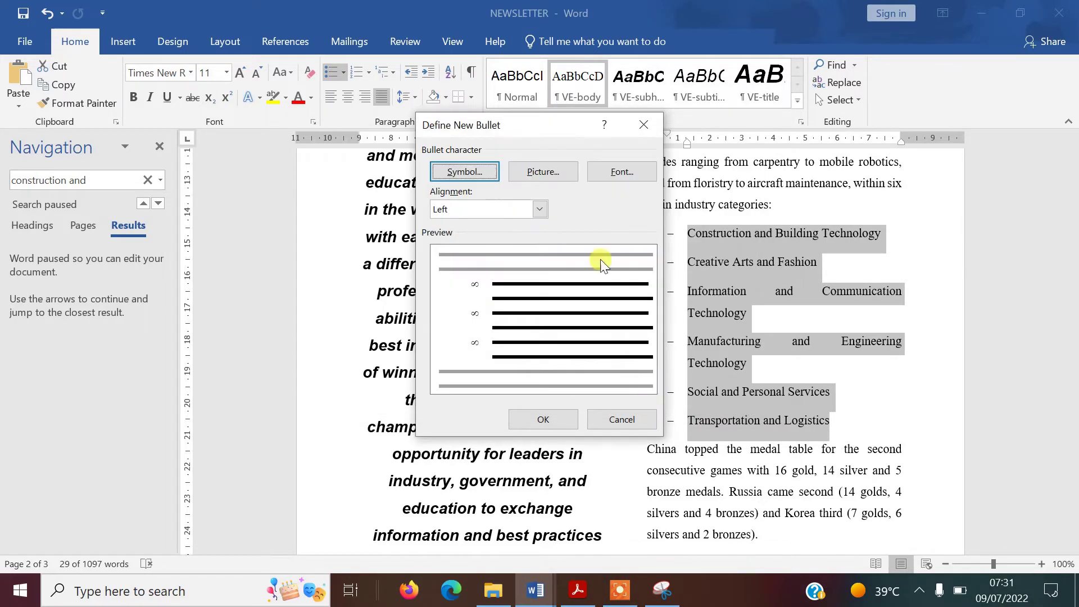
left_click(560, 419)
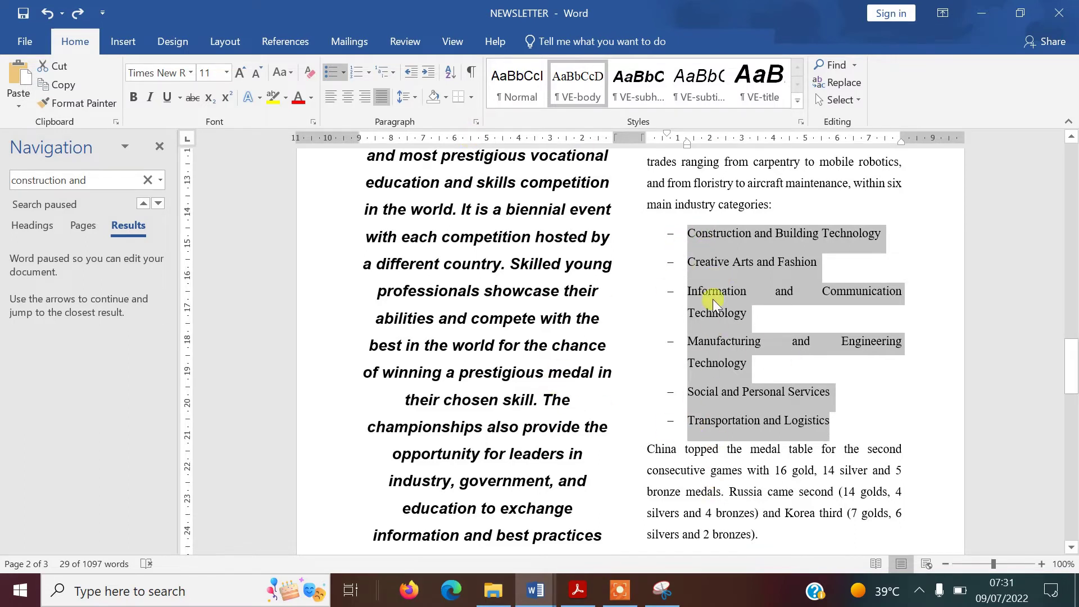
Give the dash-bulleted list a 0 cm left indent and single line spacing
left_click(478, 123)
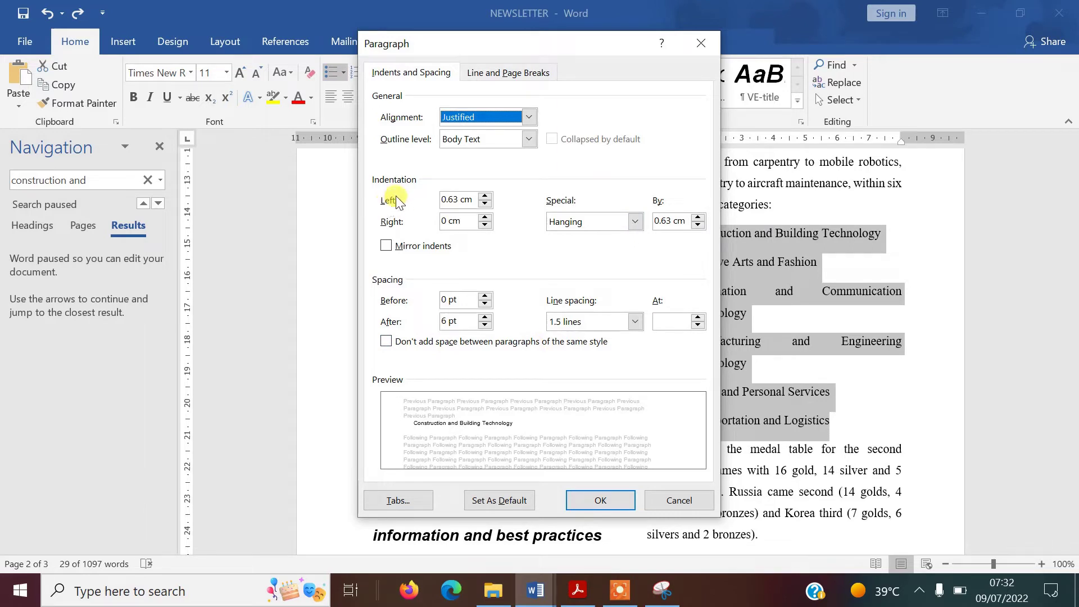
left_click(489, 204)
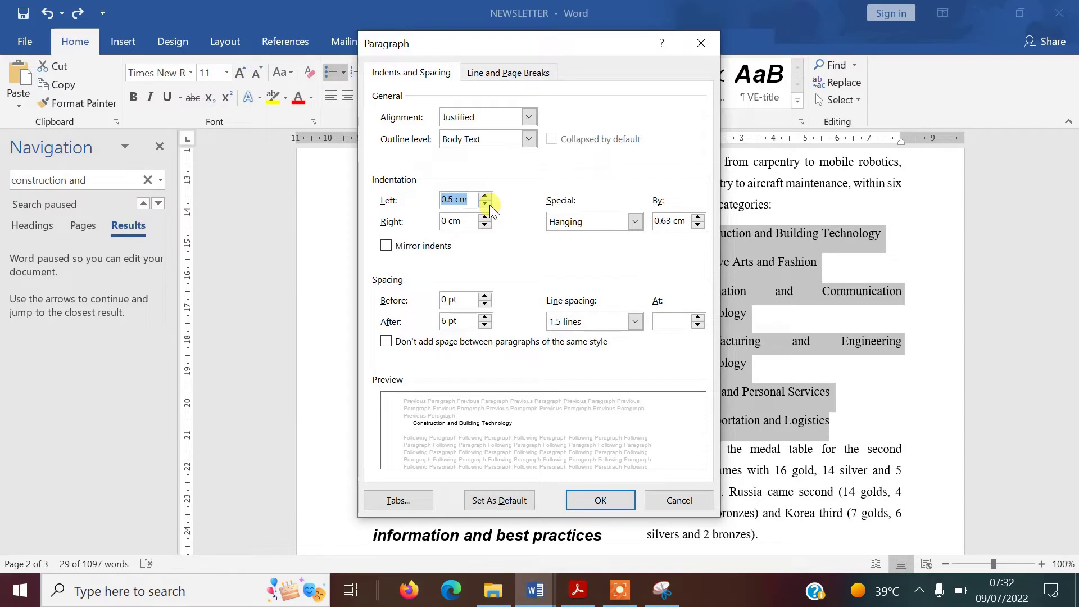
left_click(490, 205)
left_click(490, 205)
left_click(489, 204)
left_click(490, 205)
left_click(636, 326)
left_click(595, 338)
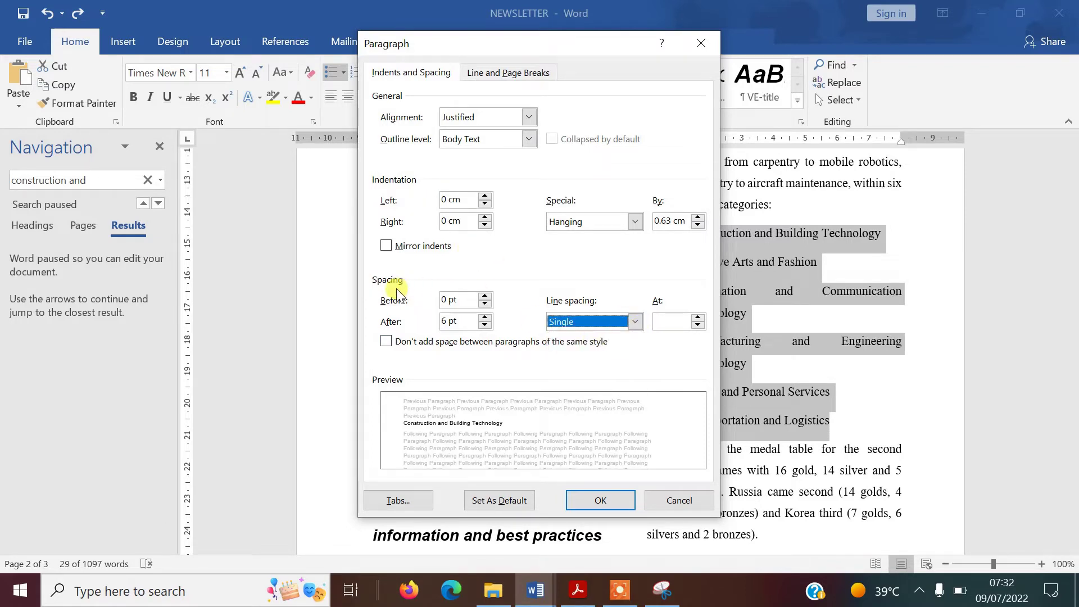
left_click(596, 502)
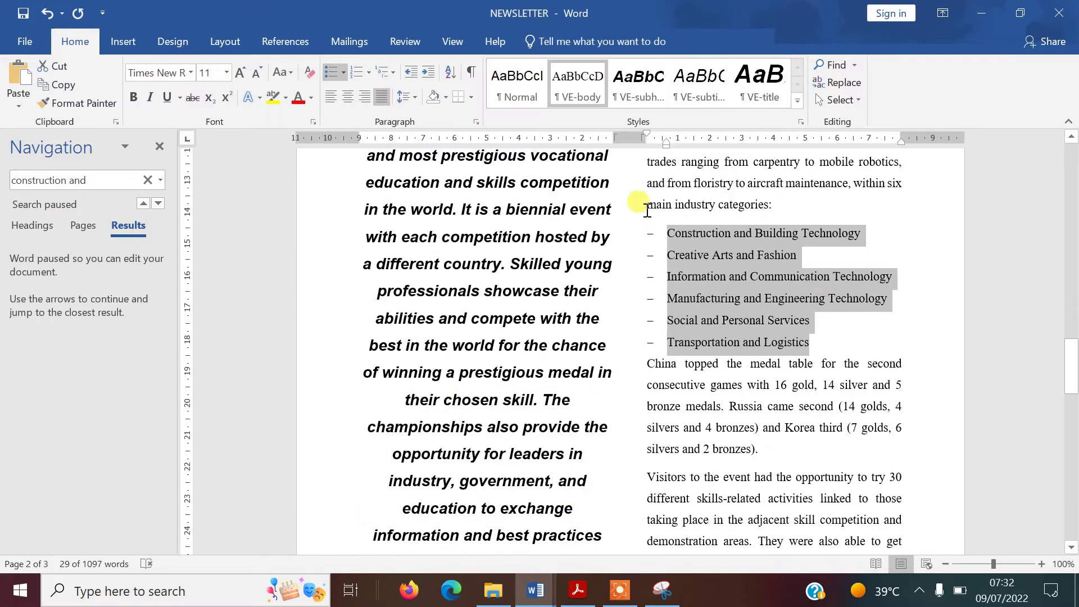
left_click_drag(646, 137, 647, 138)
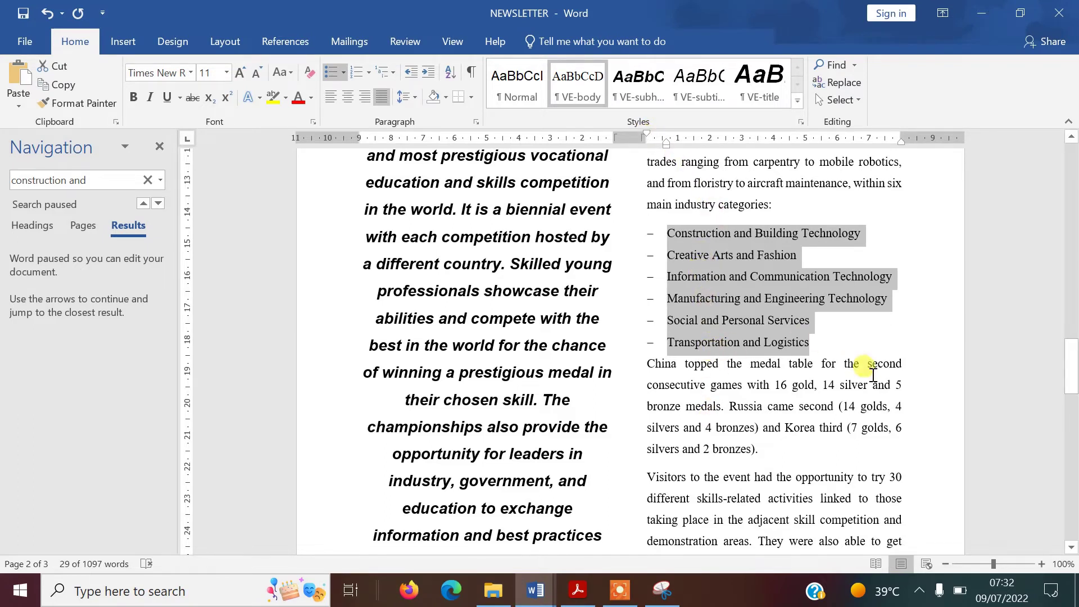
Review the list, read question 10 in the question paper, and return to the newsletter
left_click(825, 346)
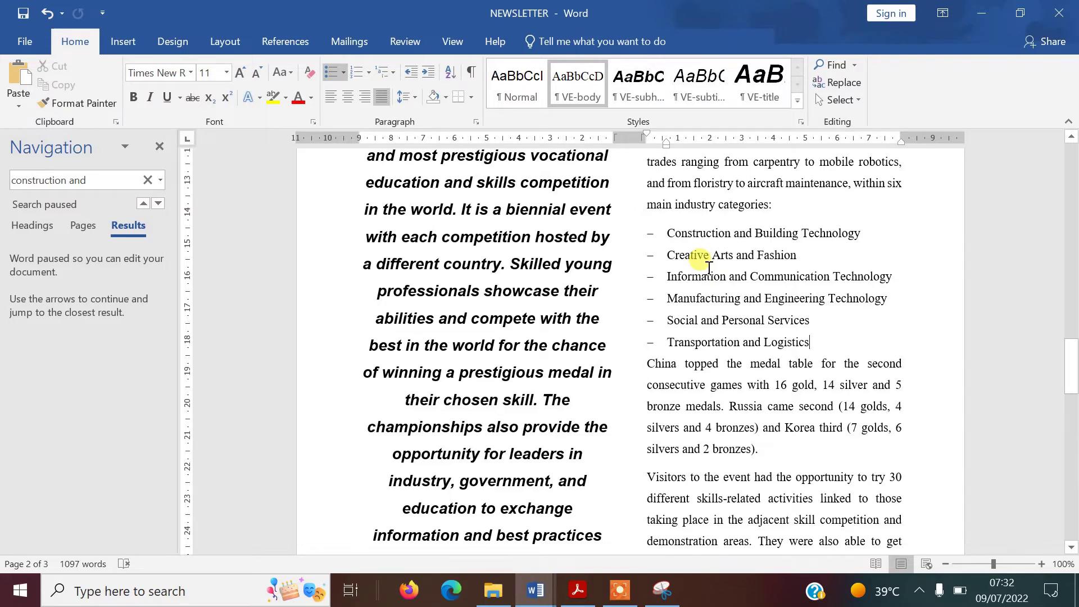
left_click(577, 591)
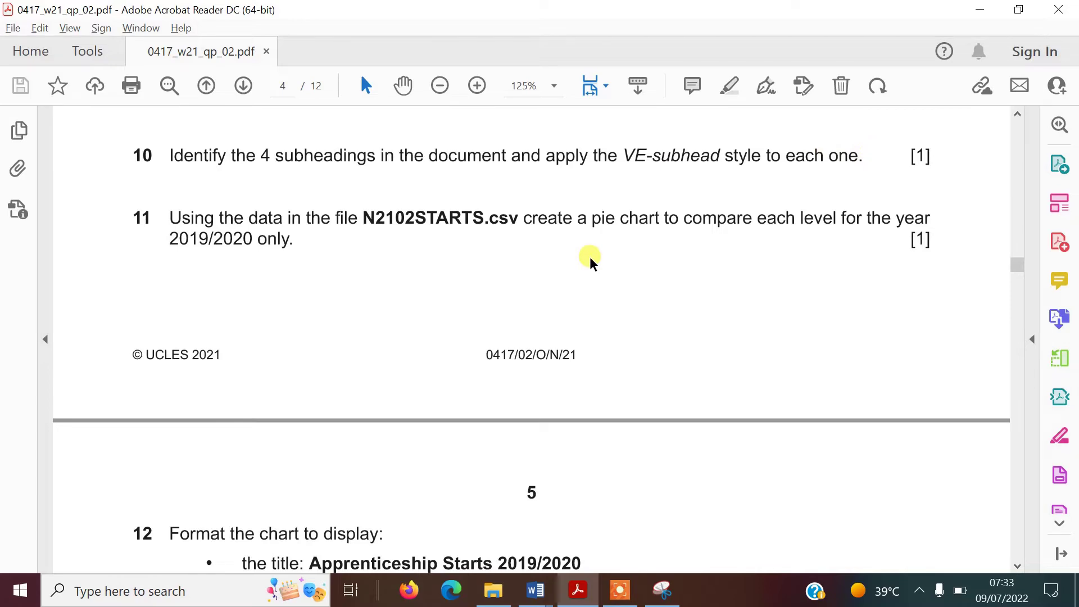
key("alt+Tab")
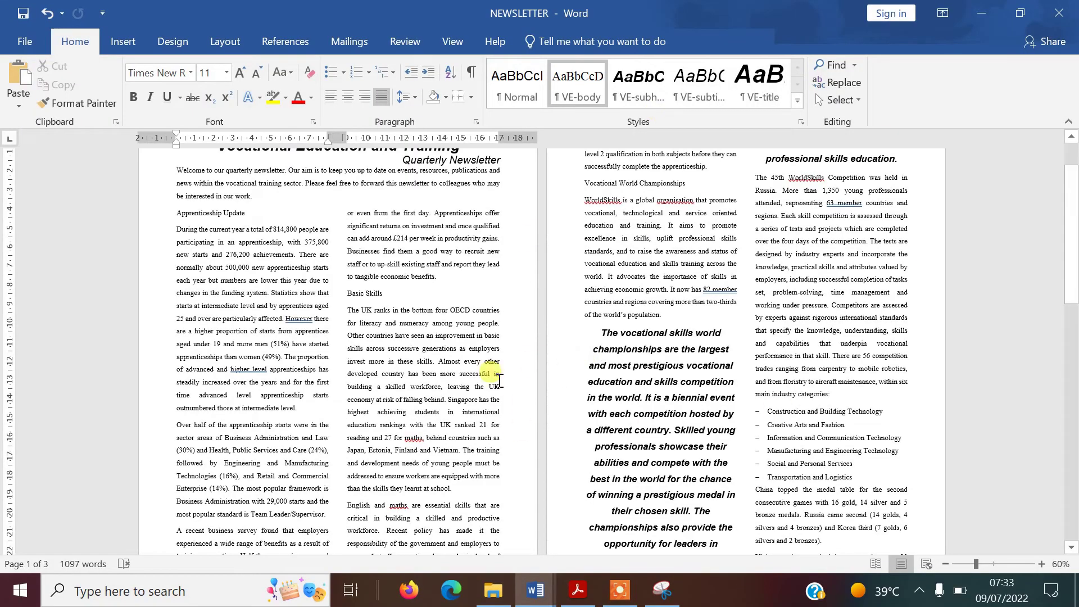
Apply VE-subhead to Apprenticeship Update, Basic Skills, Vocational World Championships and Apprenticeship Campaign
left_click_drag(248, 214, 177, 214)
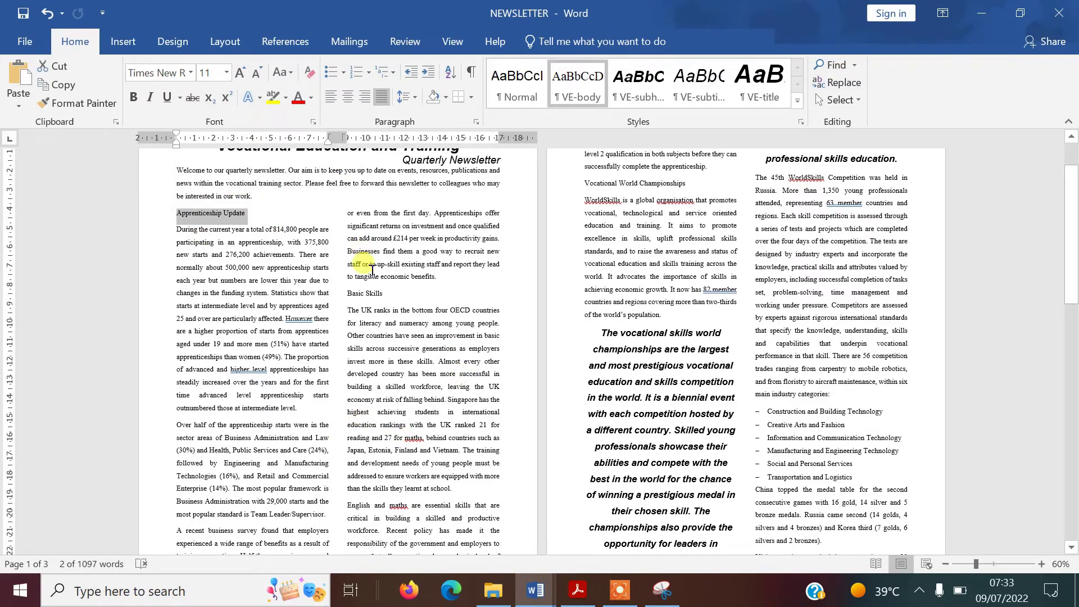
left_click_drag(384, 296, 345, 296)
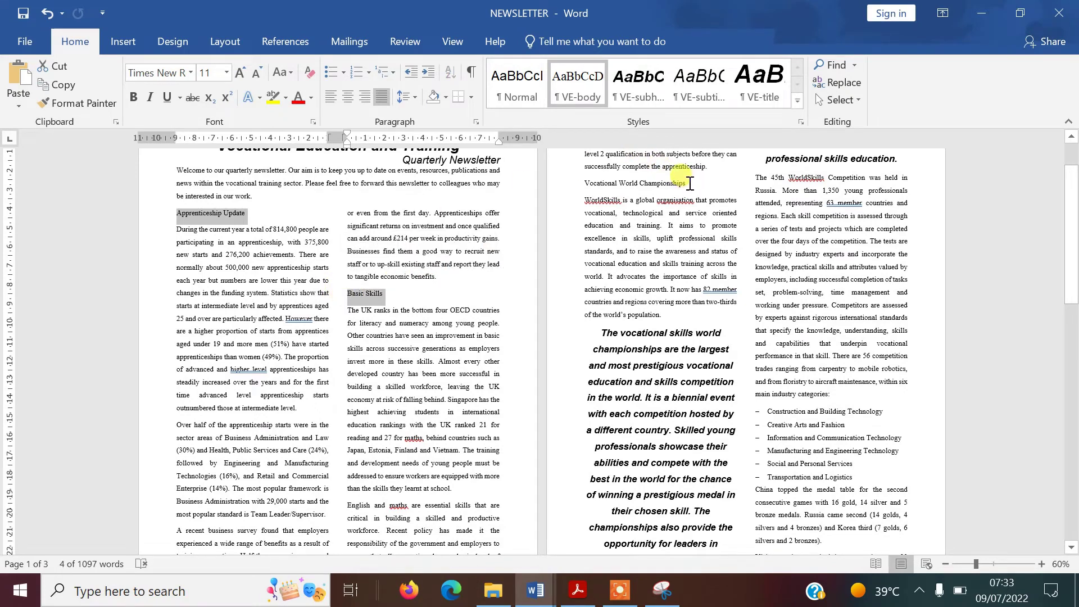
left_click_drag(690, 184, 585, 185)
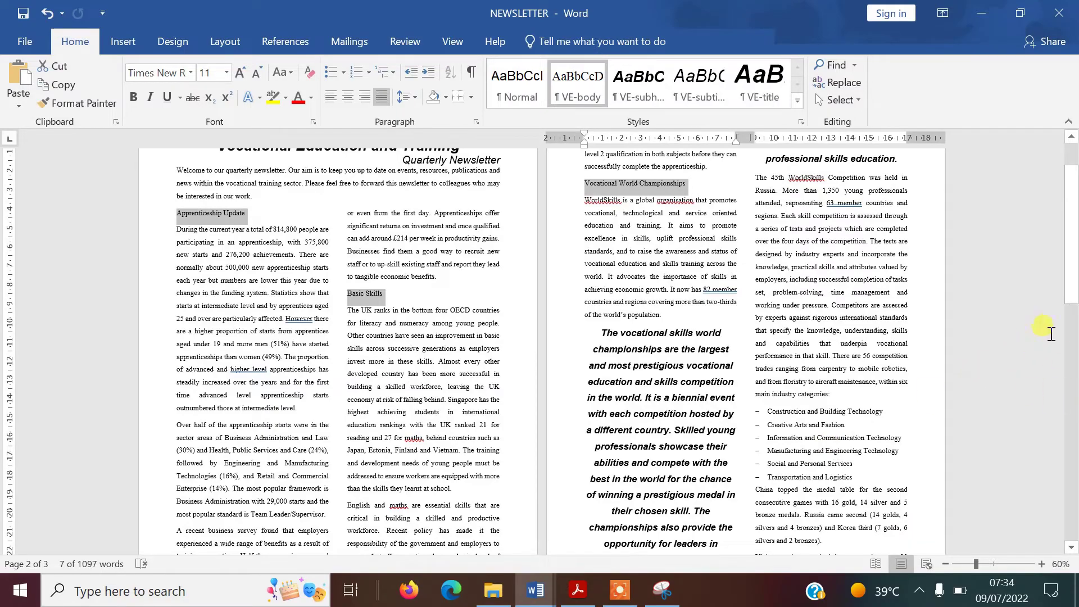
left_click_drag(1073, 256, 1074, 433)
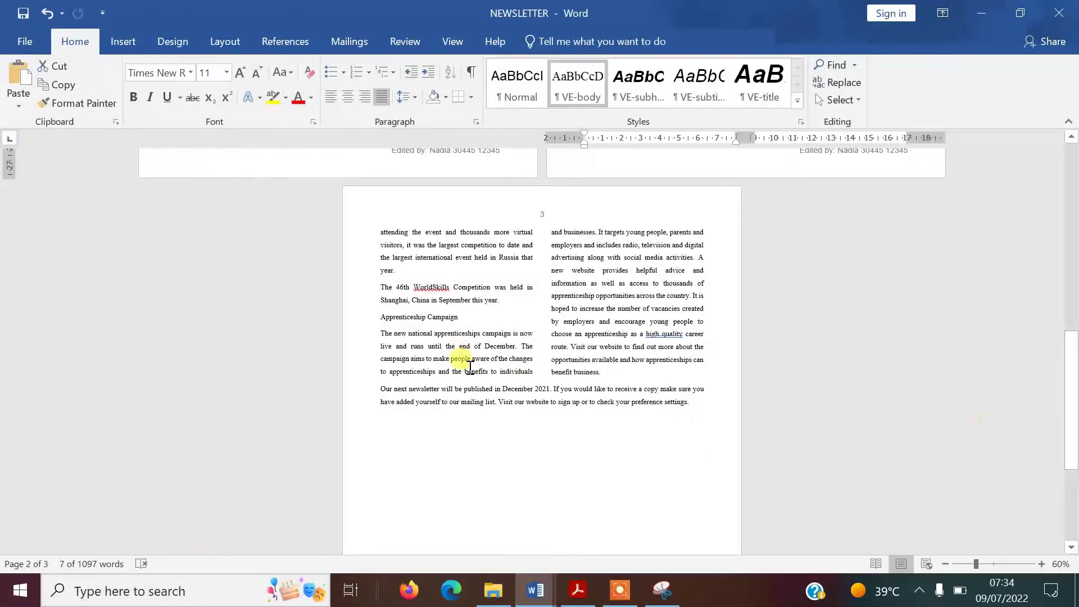
left_click_drag(461, 318, 394, 325)
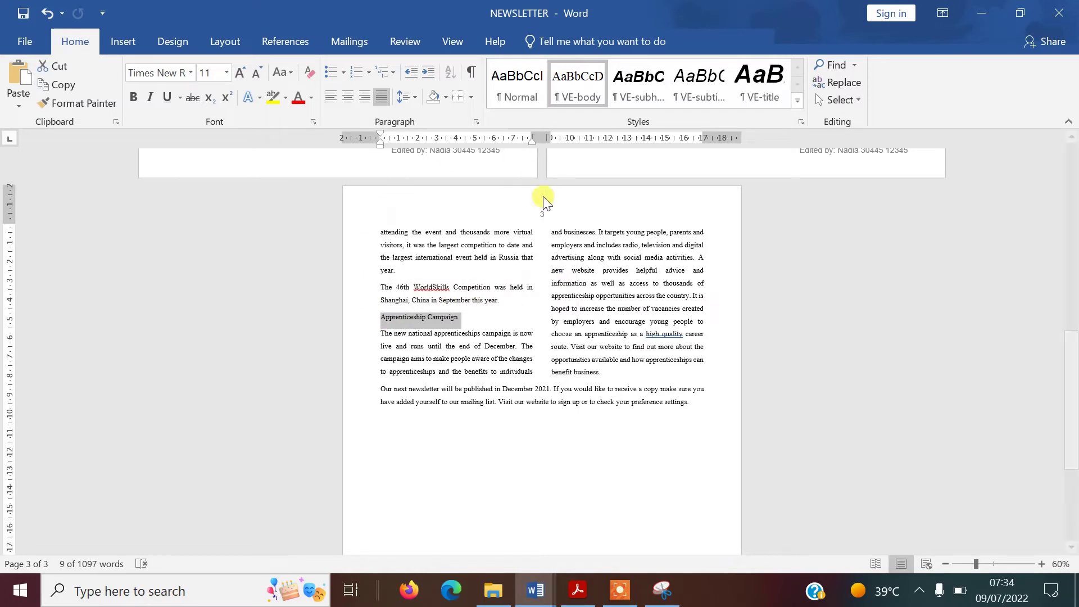
left_click(640, 92)
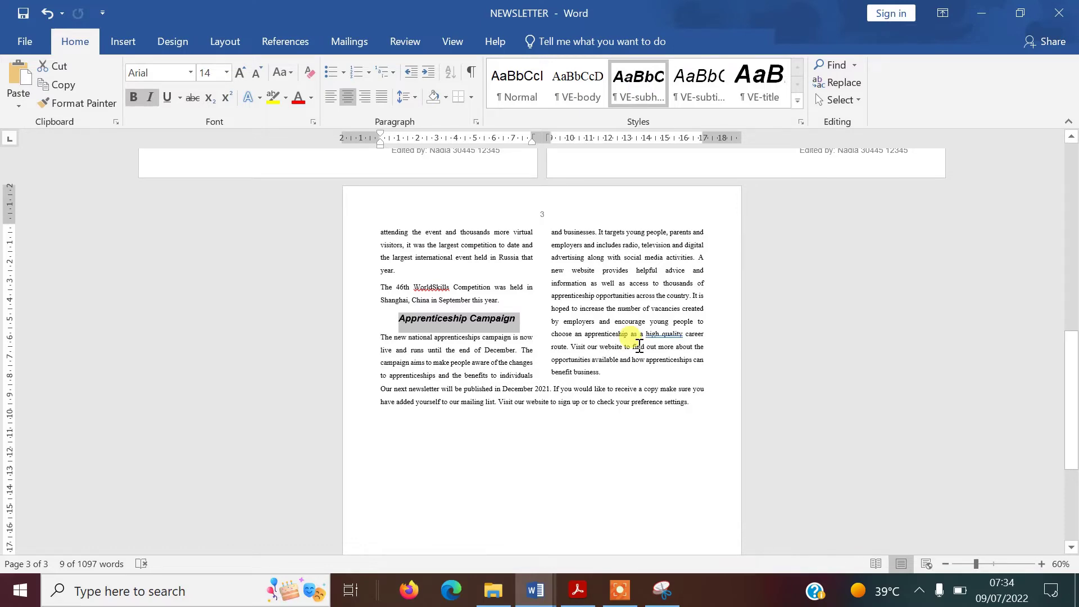
key("alt+Tab")
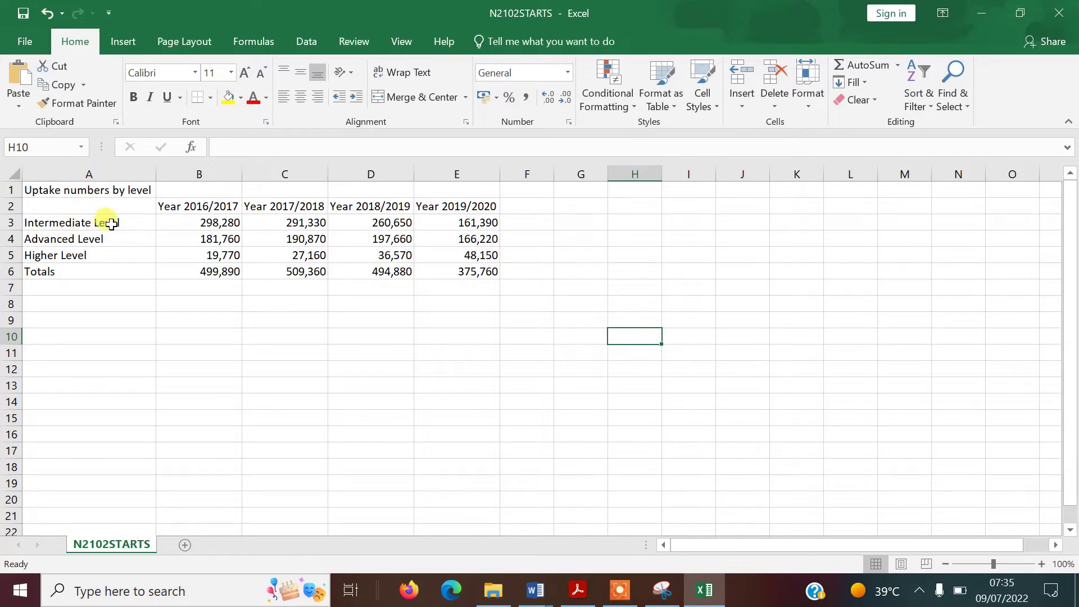
Insert a 2-D pie chart of the 2019/2020 values in E3:E5, placed right of the table
left_click(49, 274)
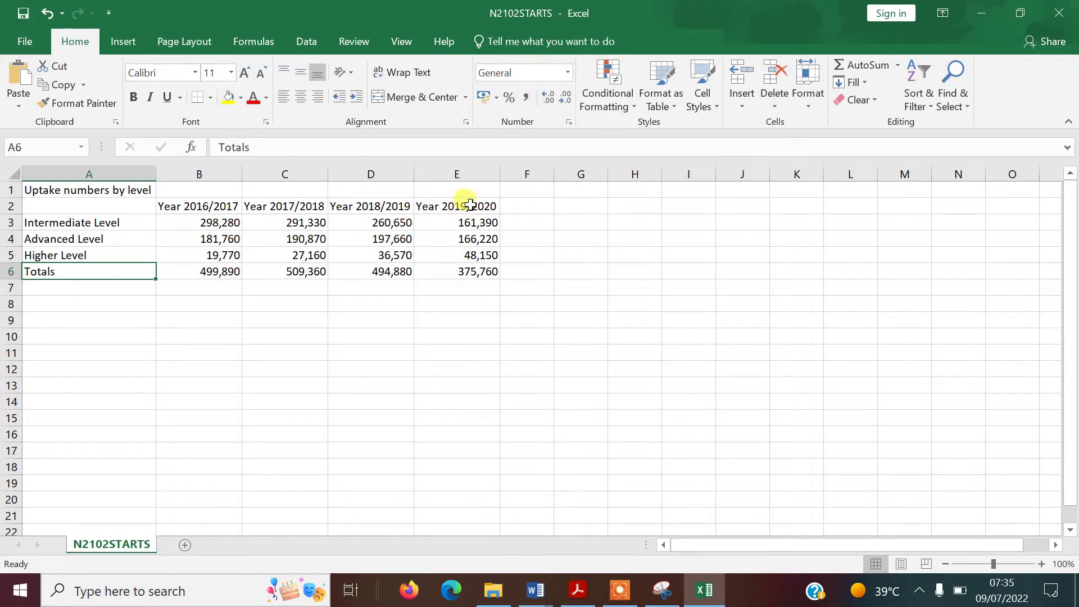
left_click_drag(478, 222, 478, 253)
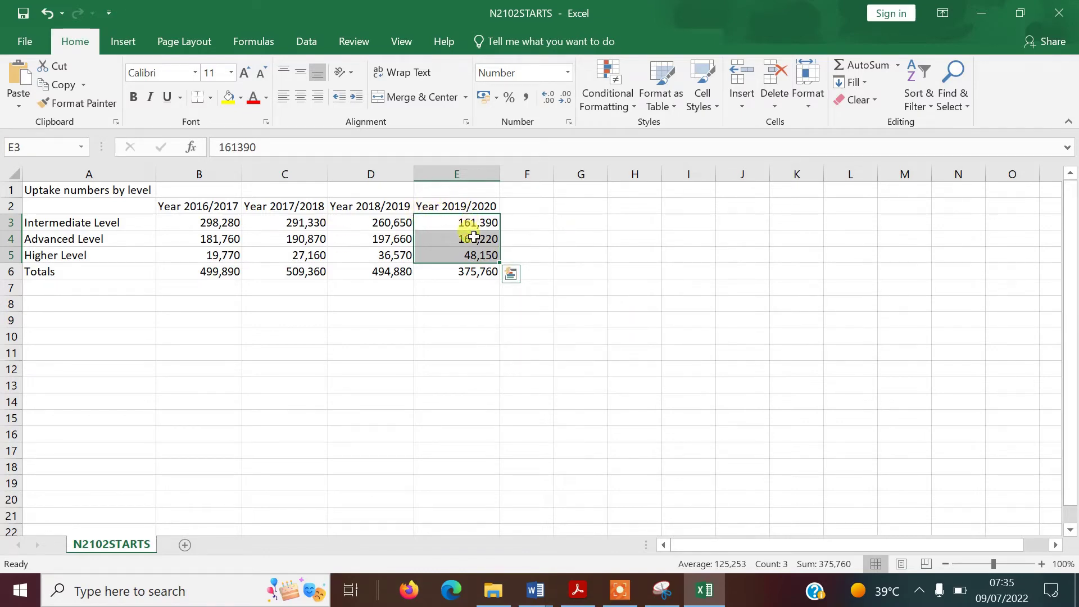
left_click(122, 41)
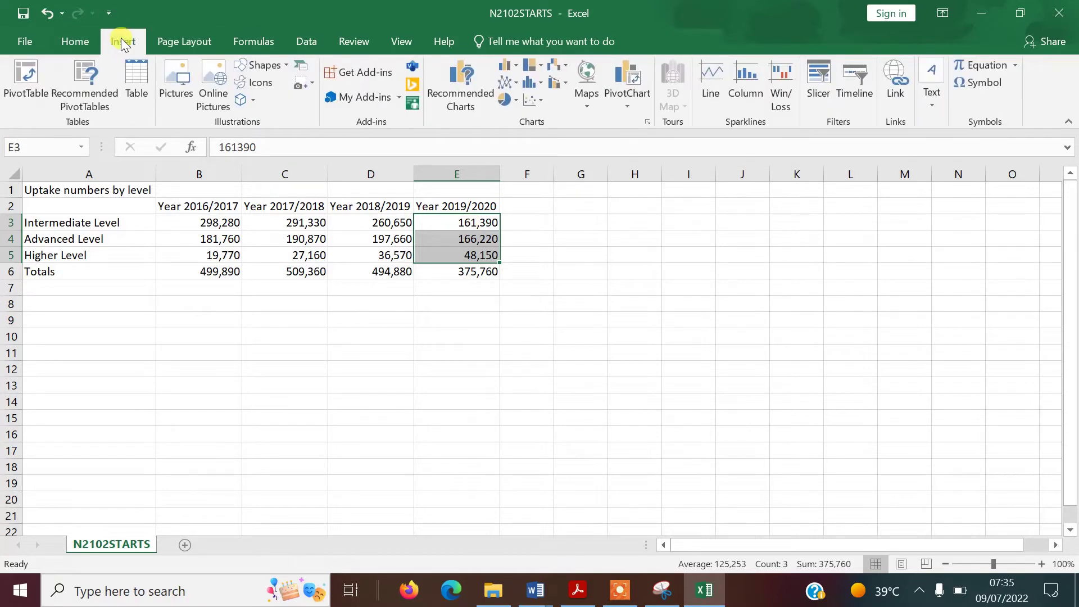
left_click(518, 101)
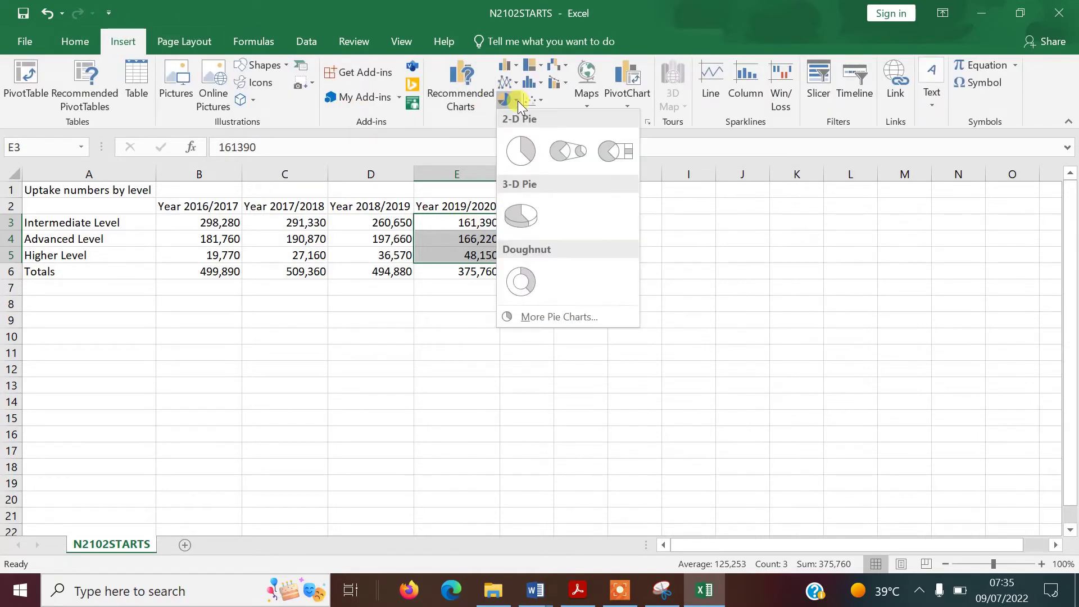
left_click(521, 151)
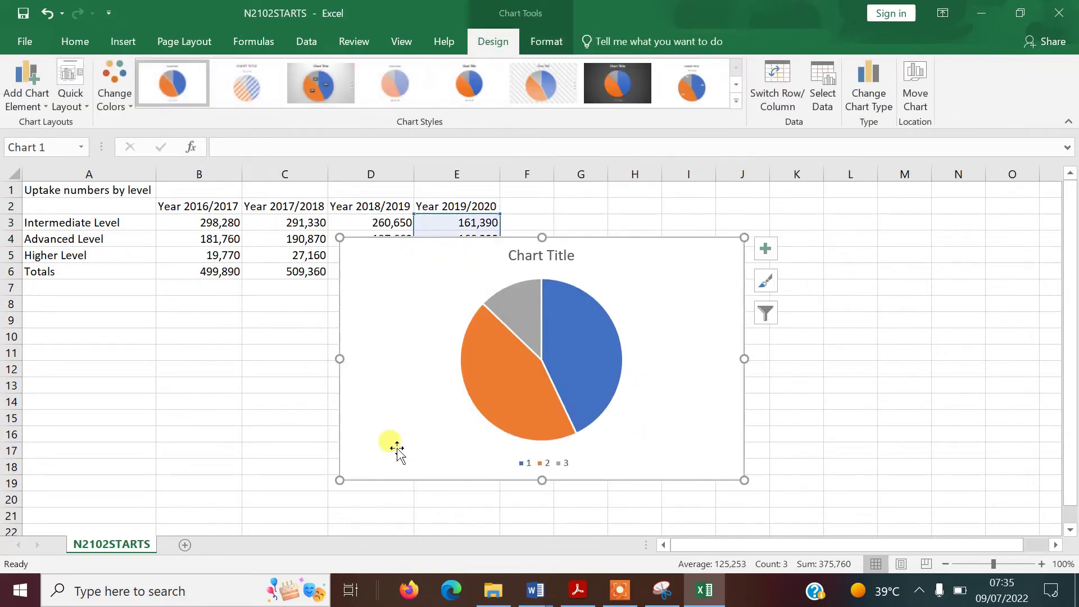
left_click_drag(641, 282, 828, 264)
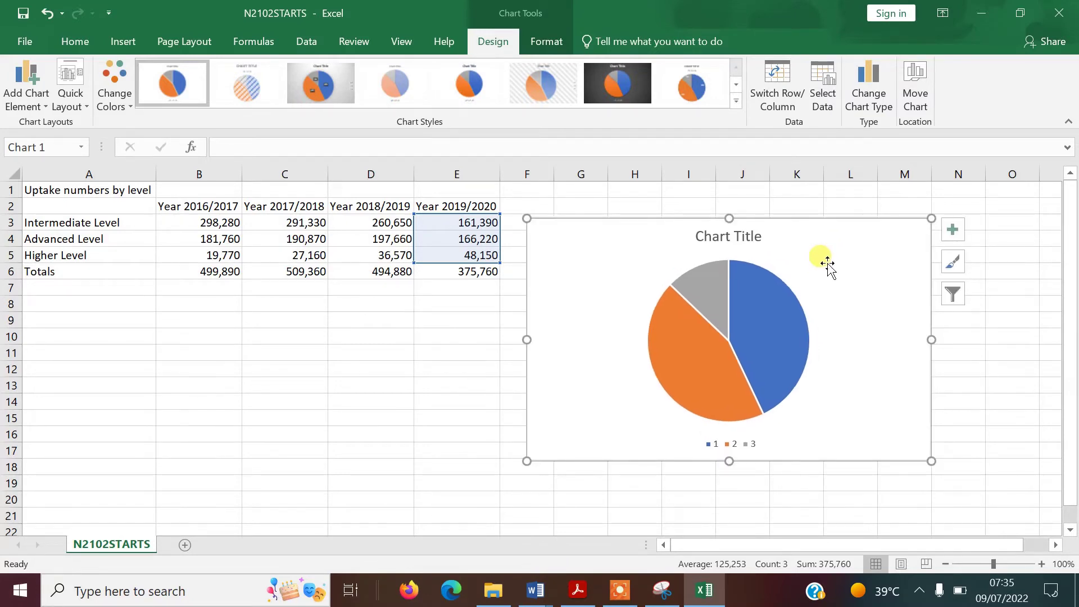
key("alt+Tab")
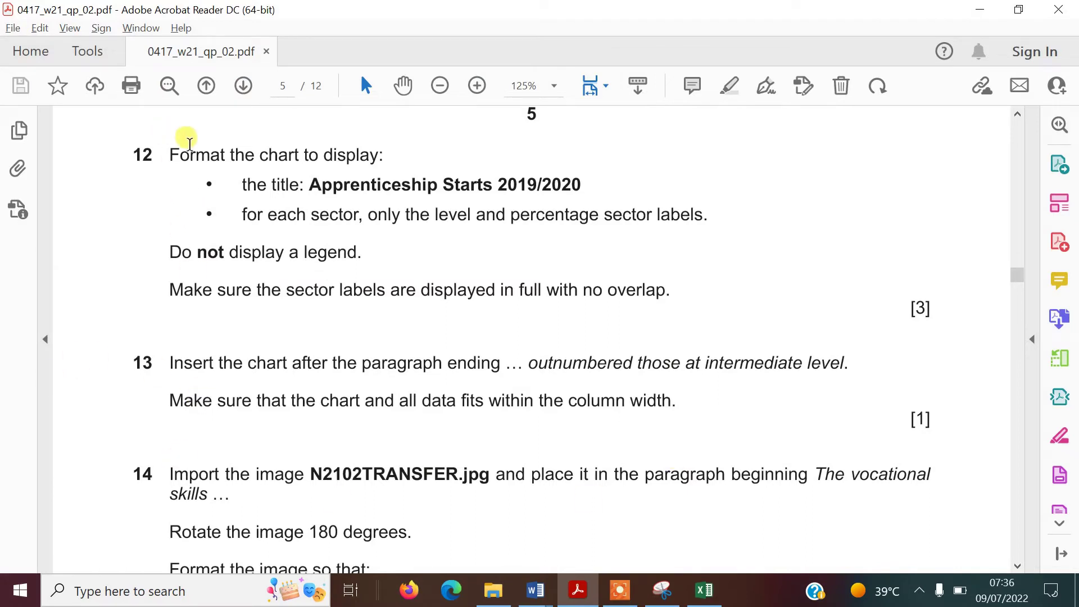
Read the chart title and label requirements in the question paper, then return to Excel
left_click_drag(308, 183, 580, 181)
left_click(346, 252)
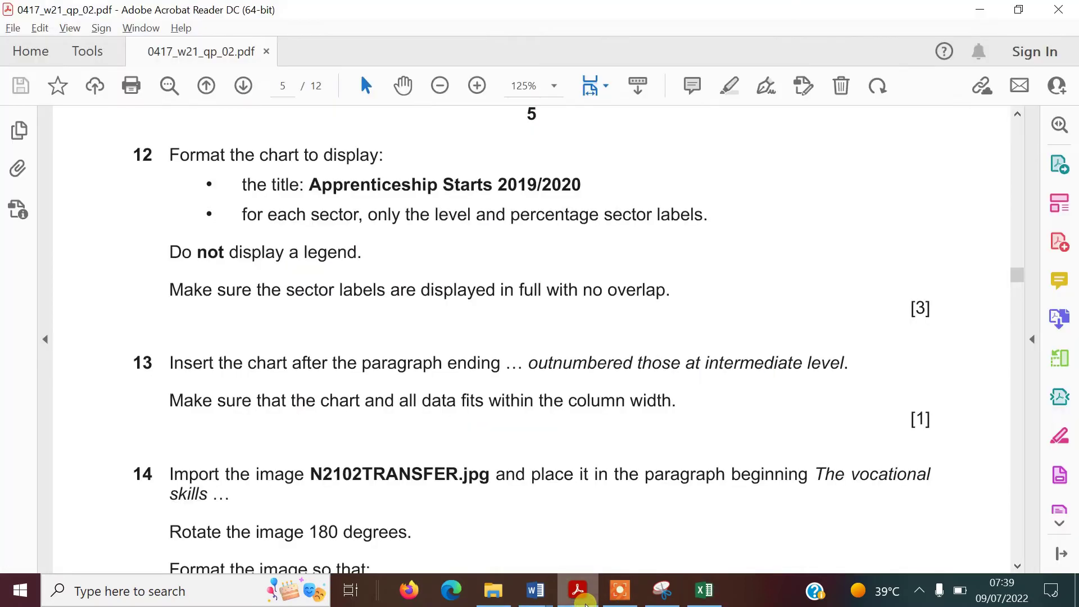
left_click(578, 591)
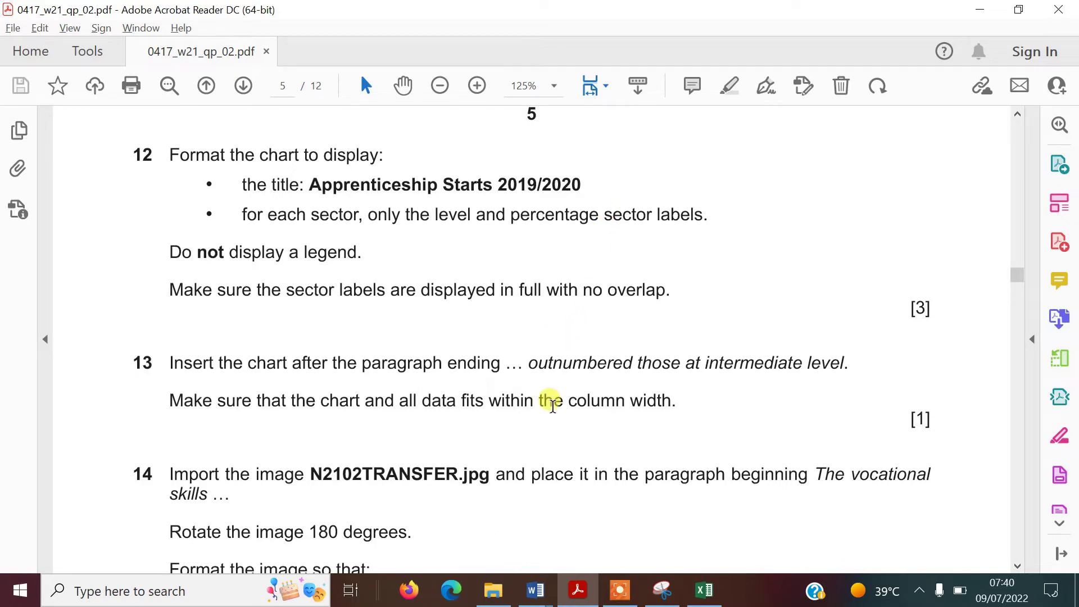
left_click(536, 590)
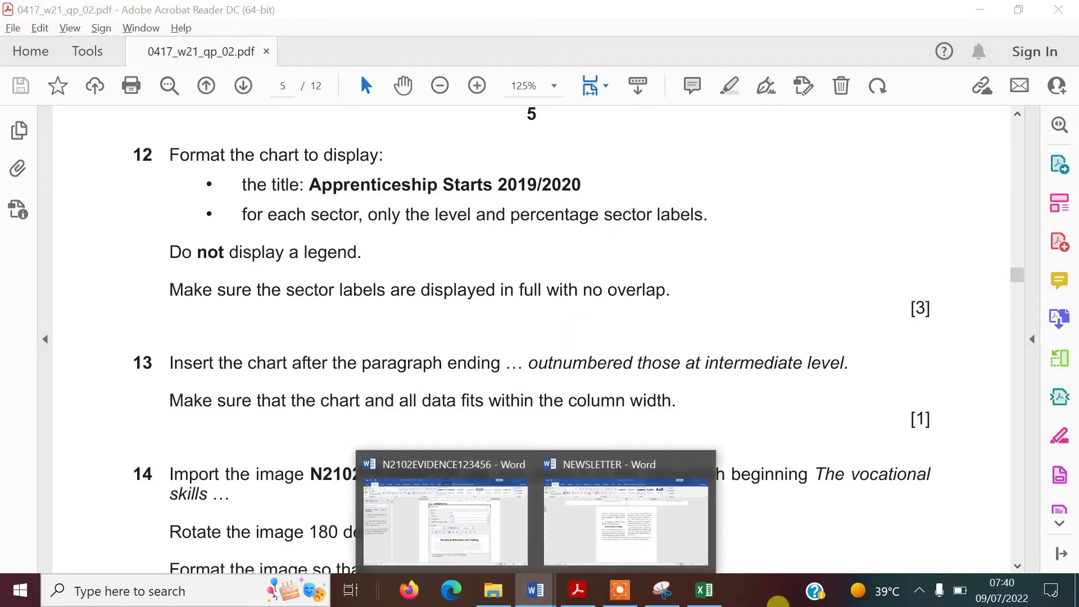
left_click(705, 590)
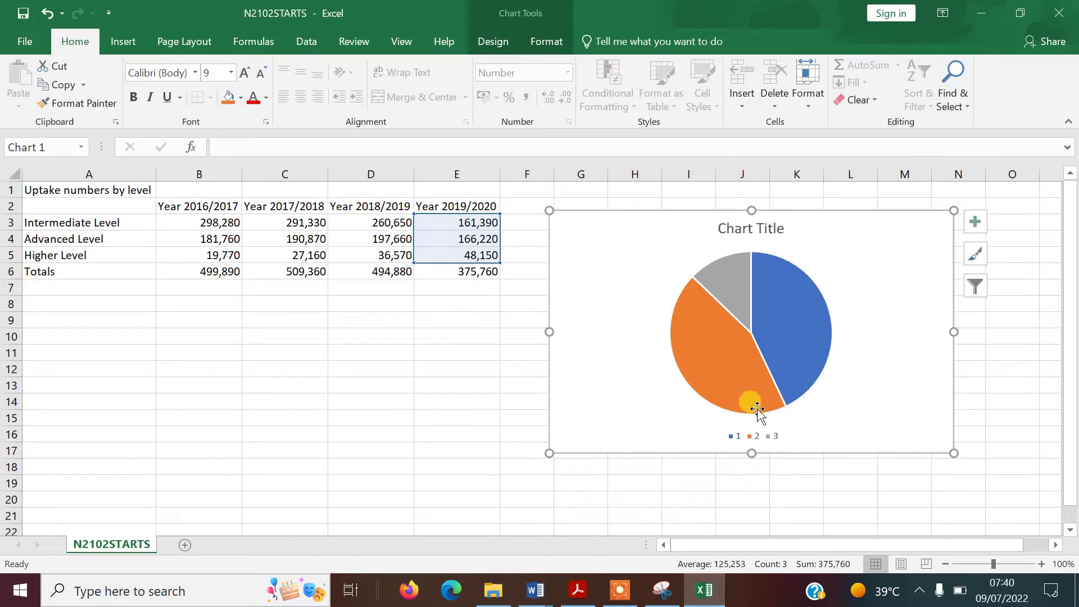
Use the level names in A3:A5 as the pie chart's category labels
left_click(755, 437)
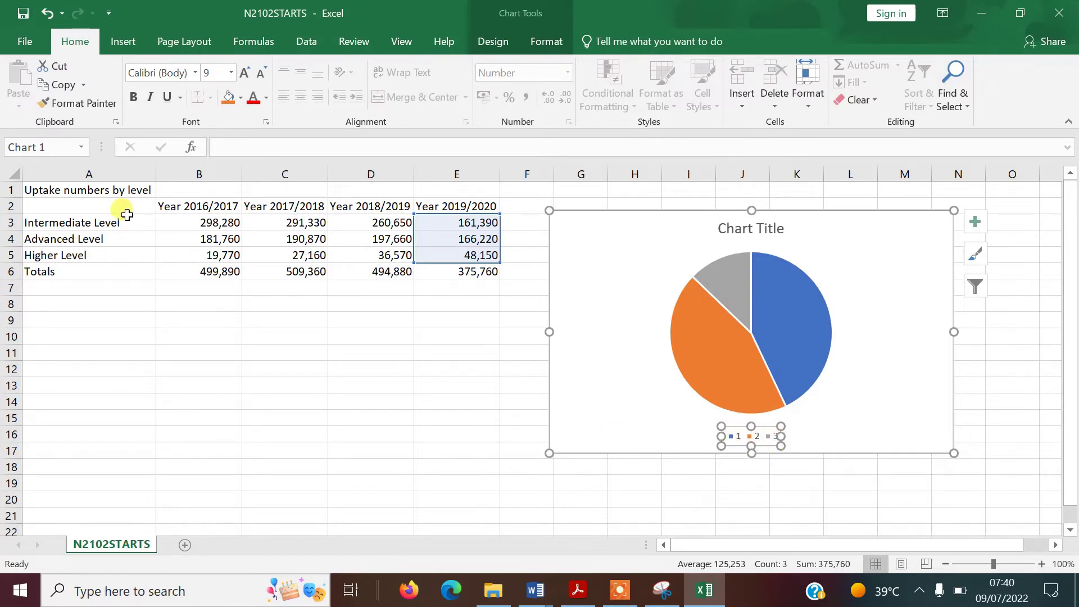
left_click_drag(127, 225, 129, 260)
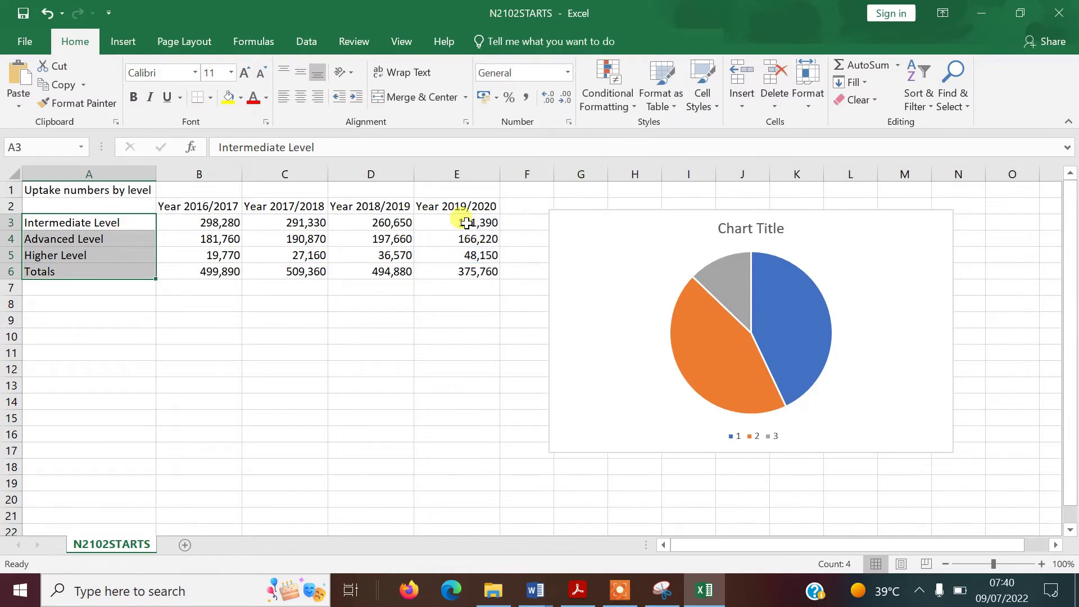
left_click(748, 439)
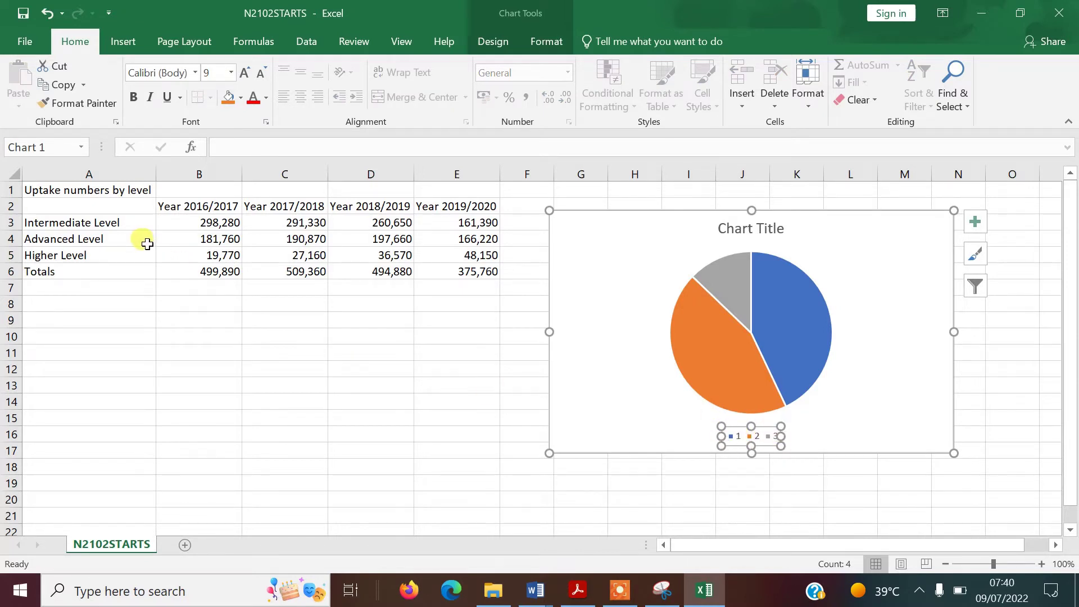
right_click(734, 444)
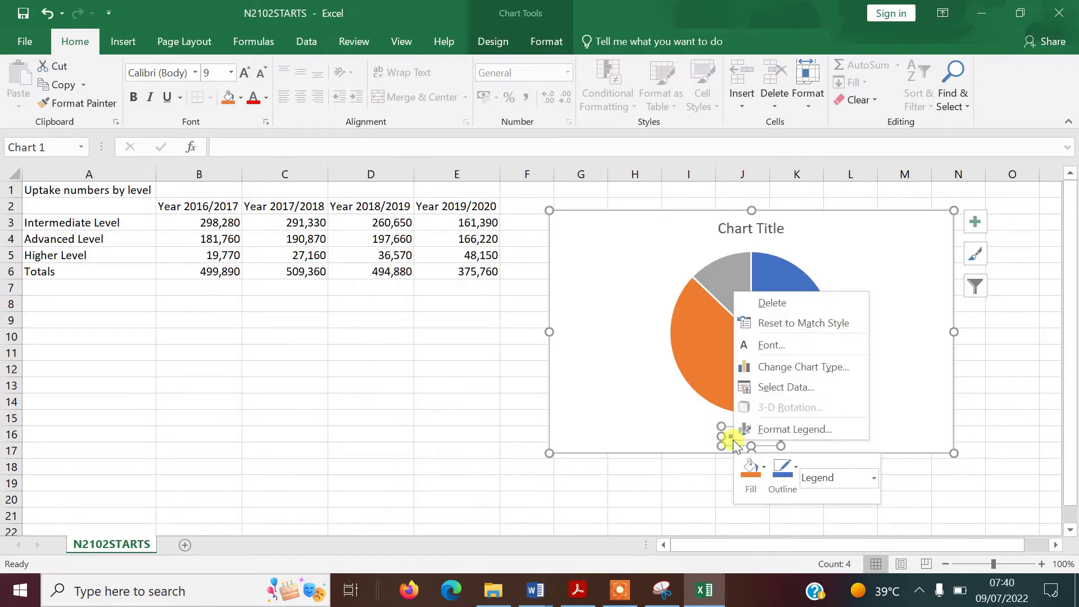
left_click(781, 387)
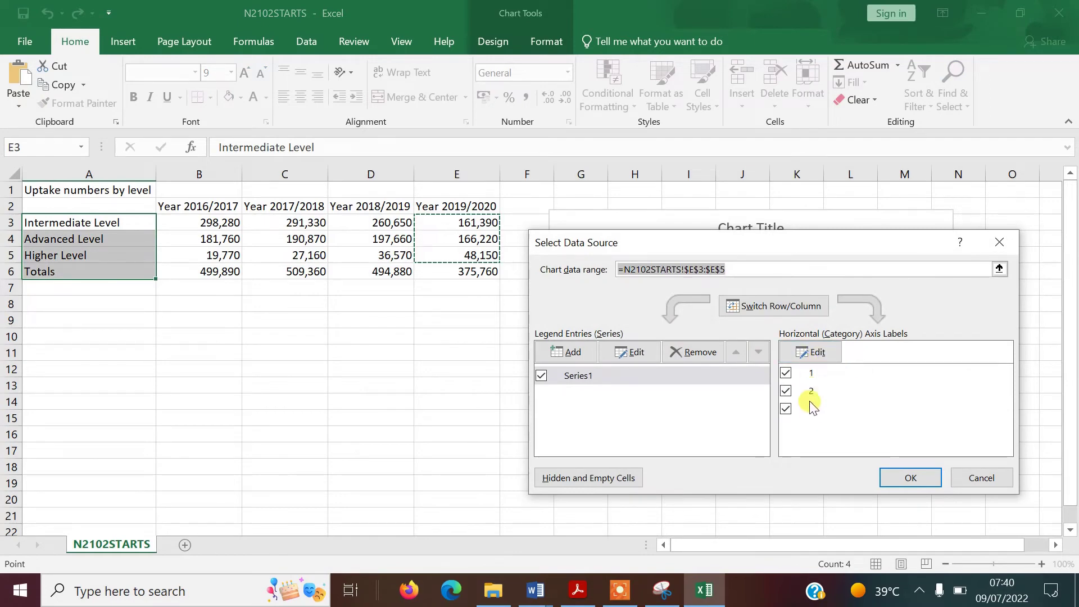
left_click(817, 354)
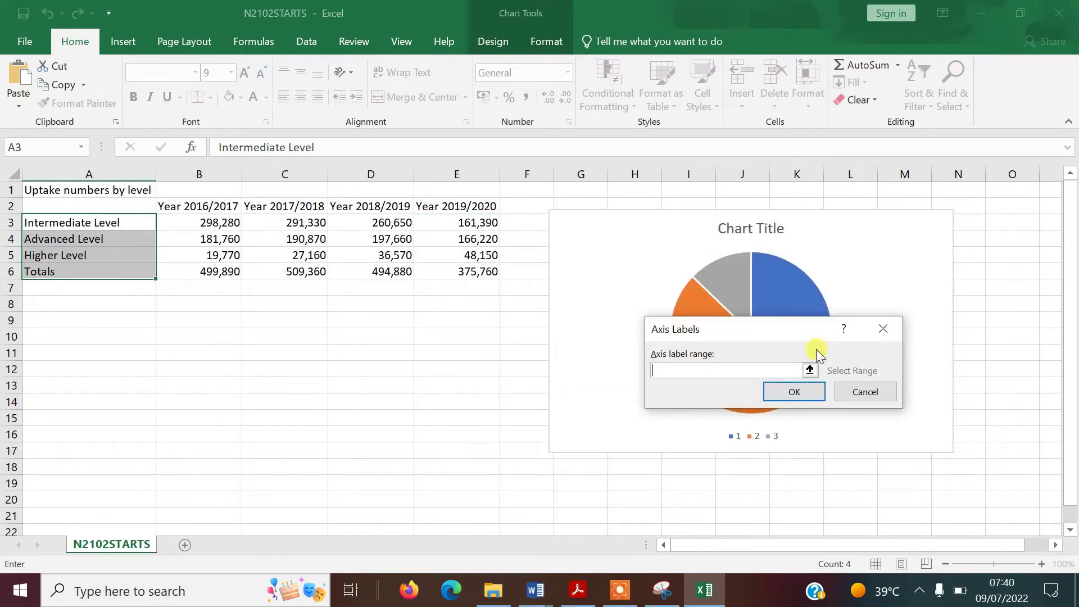
left_click_drag(100, 218, 106, 255)
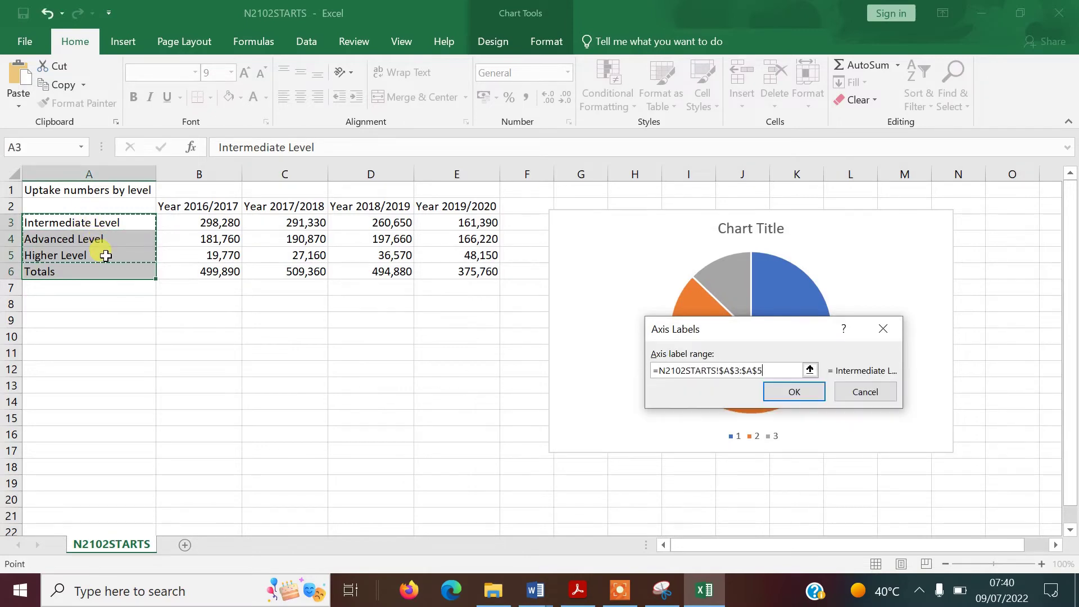
left_click(794, 393)
left_click(910, 479)
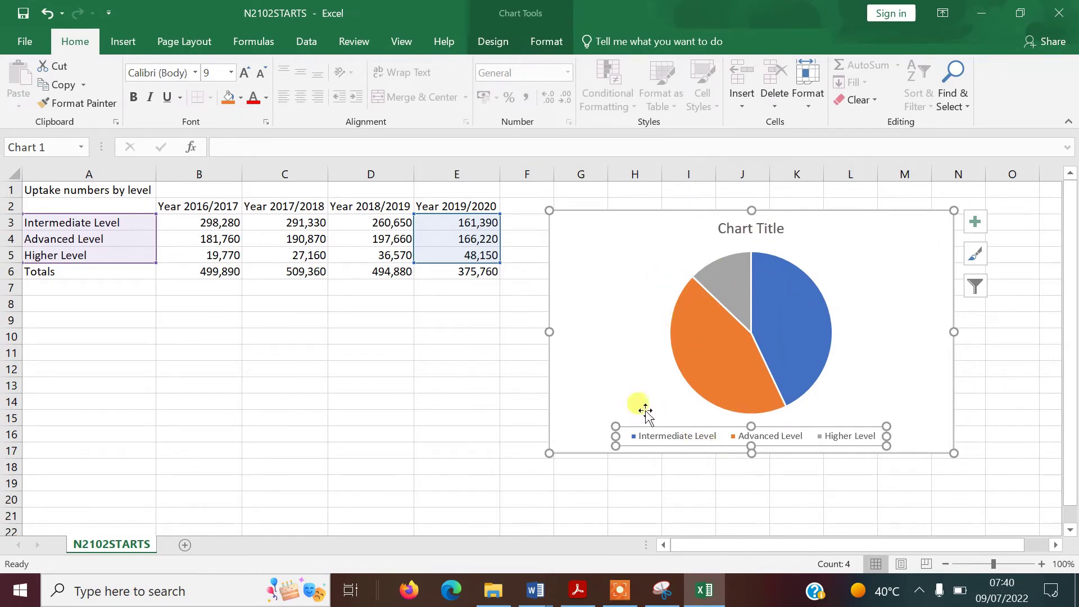
Turn on data labels showing 161,390, 166,220 and 48,150 on the pie slices
mouse_move(758, 329)
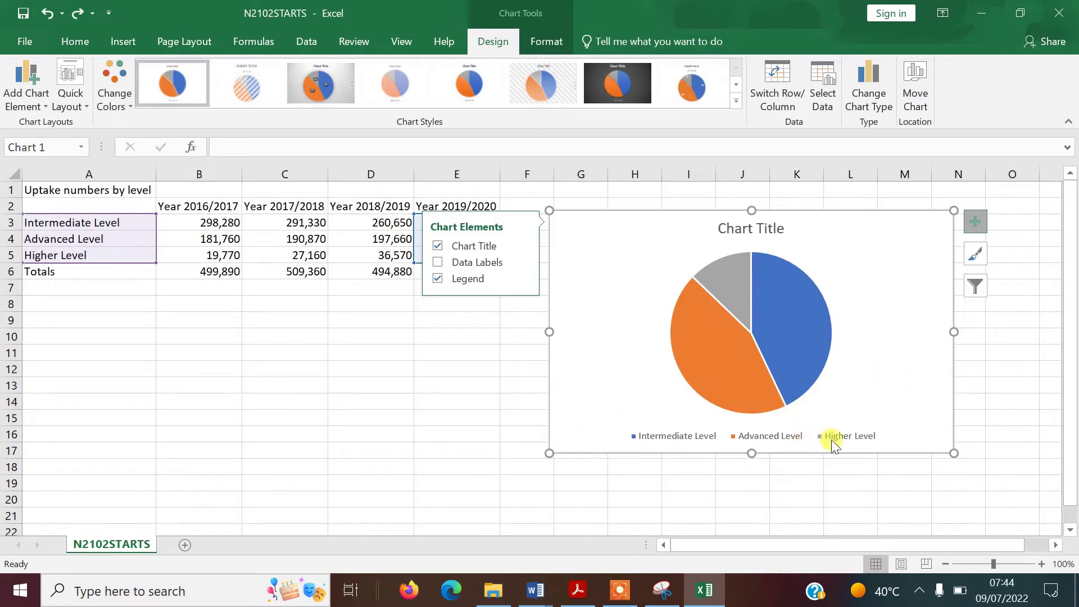
left_click(794, 325)
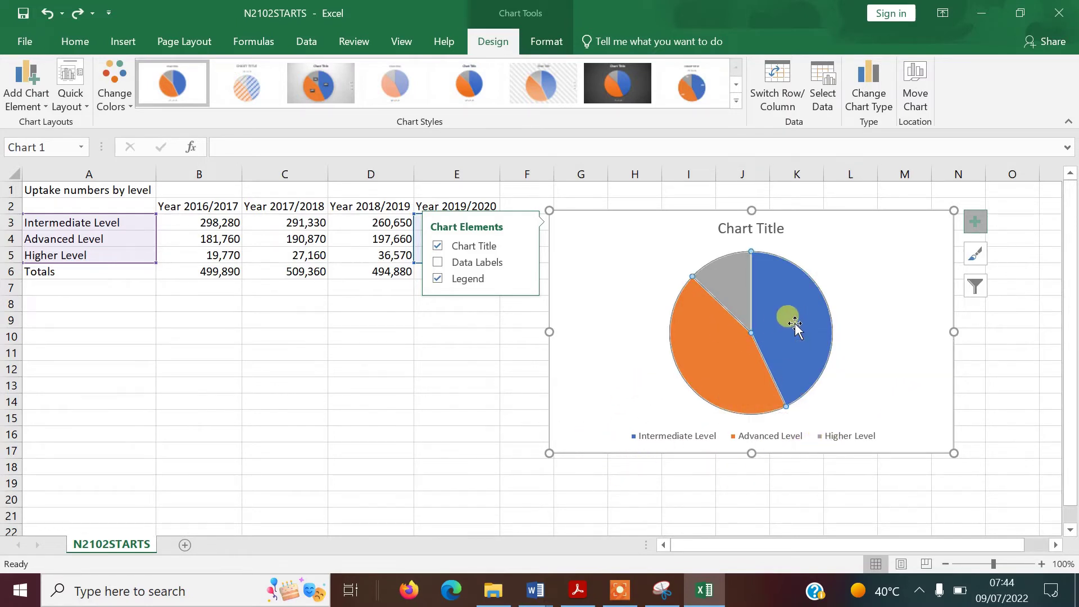
left_click(976, 224)
left_click(976, 222)
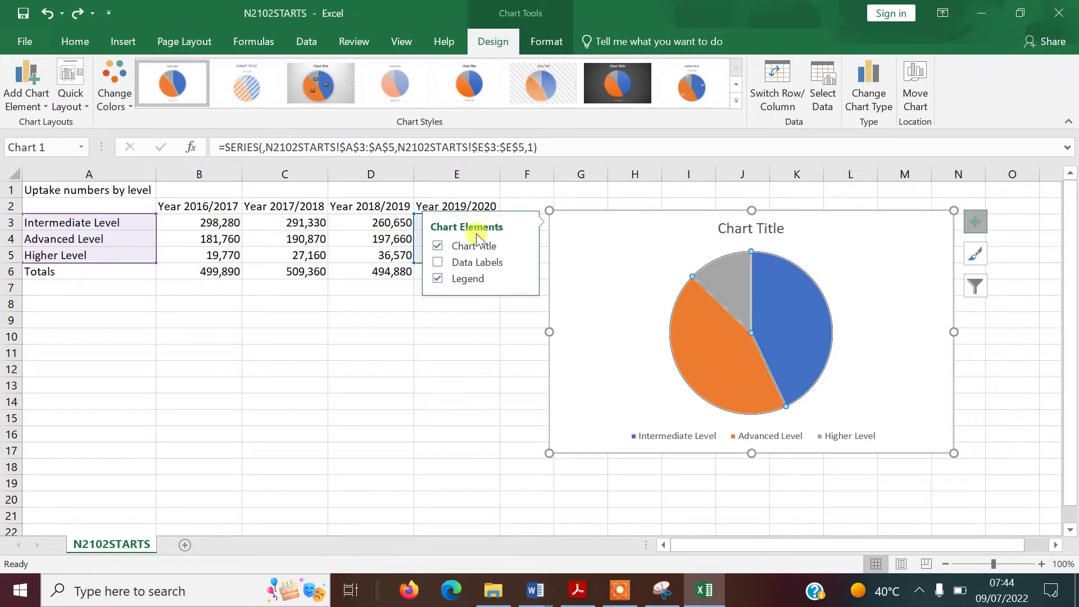
left_click(438, 262)
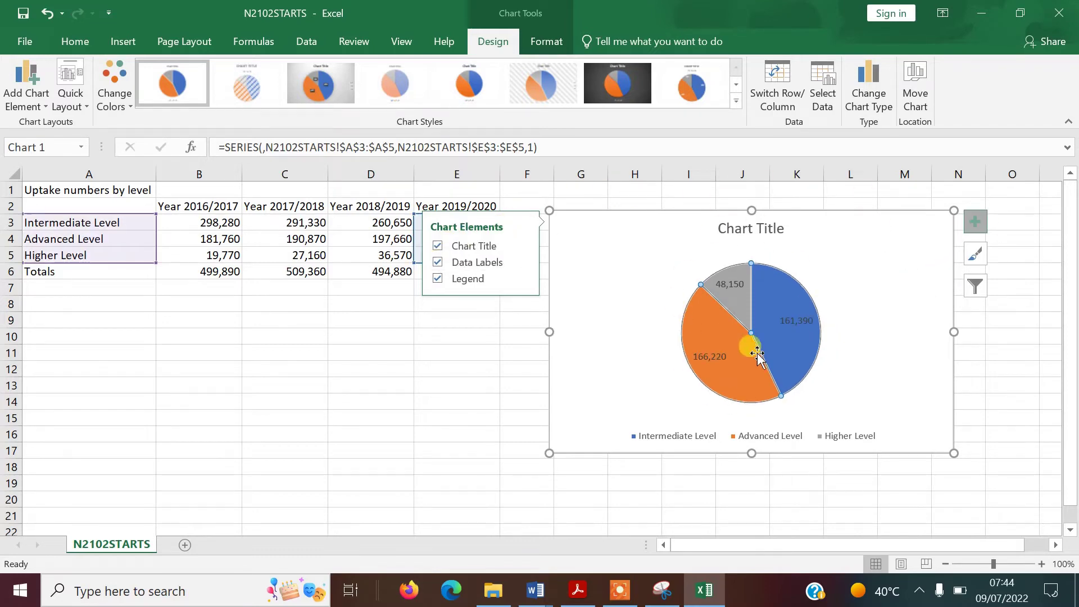
left_click(730, 285)
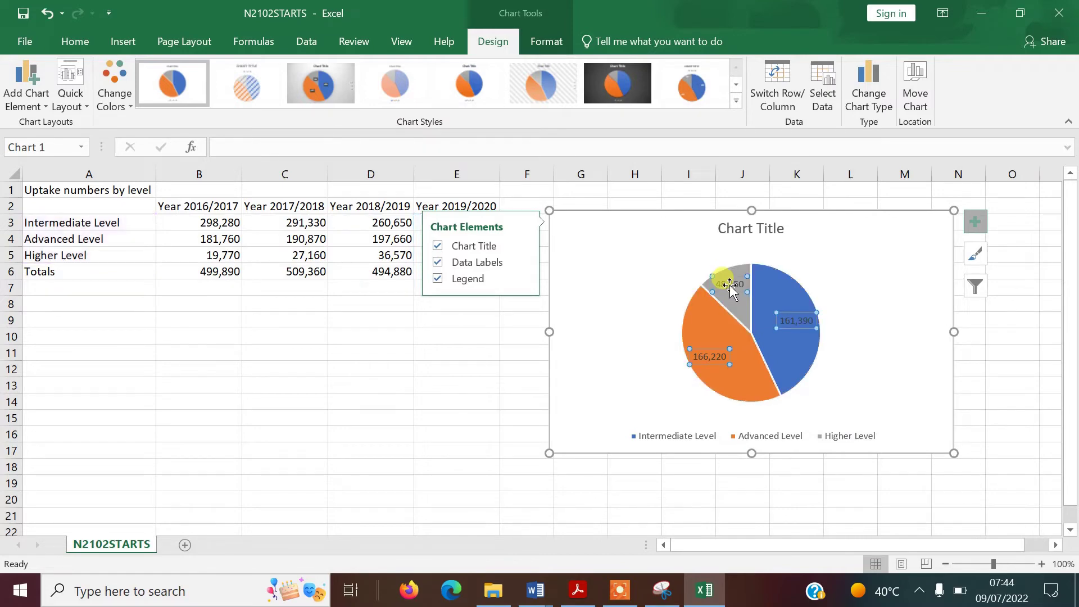
Make the pie chart's data labels show Category Name and Percentage, with Value turned off
right_click(801, 319)
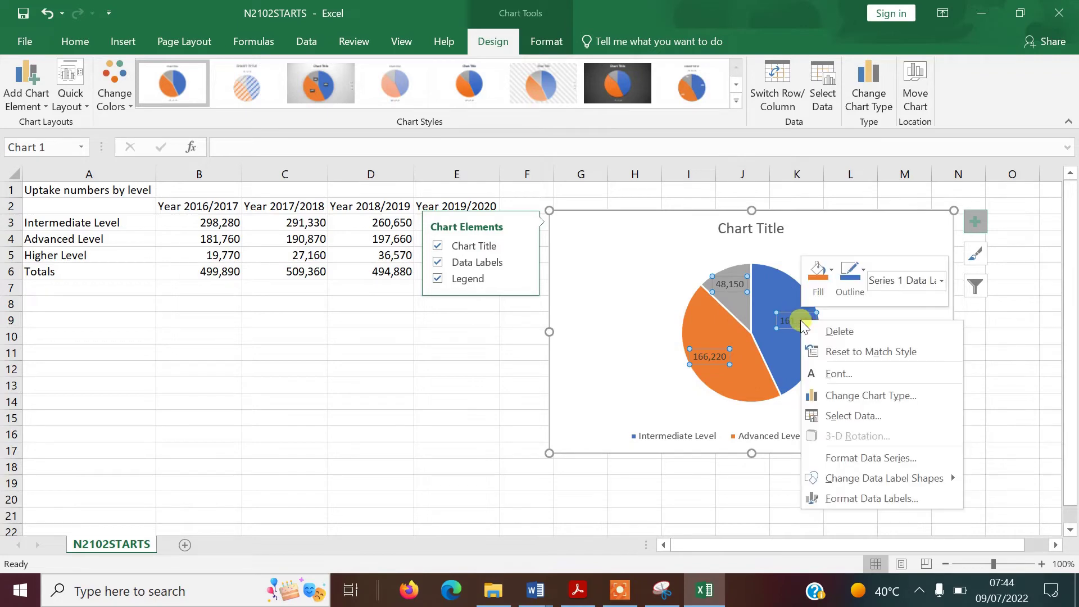
left_click(864, 496)
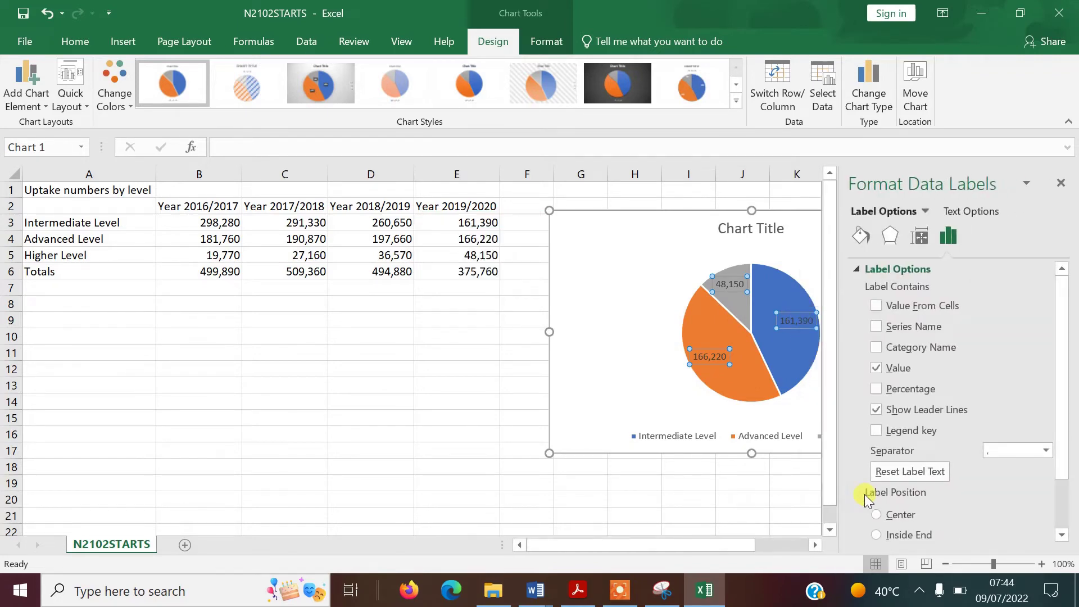
left_click(876, 389)
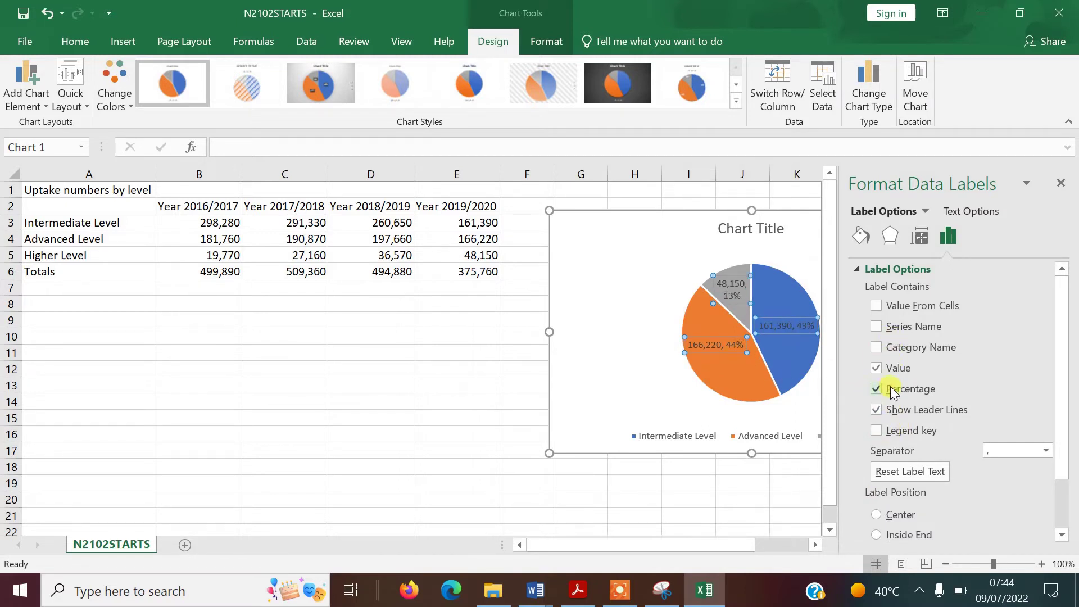
left_click(876, 347)
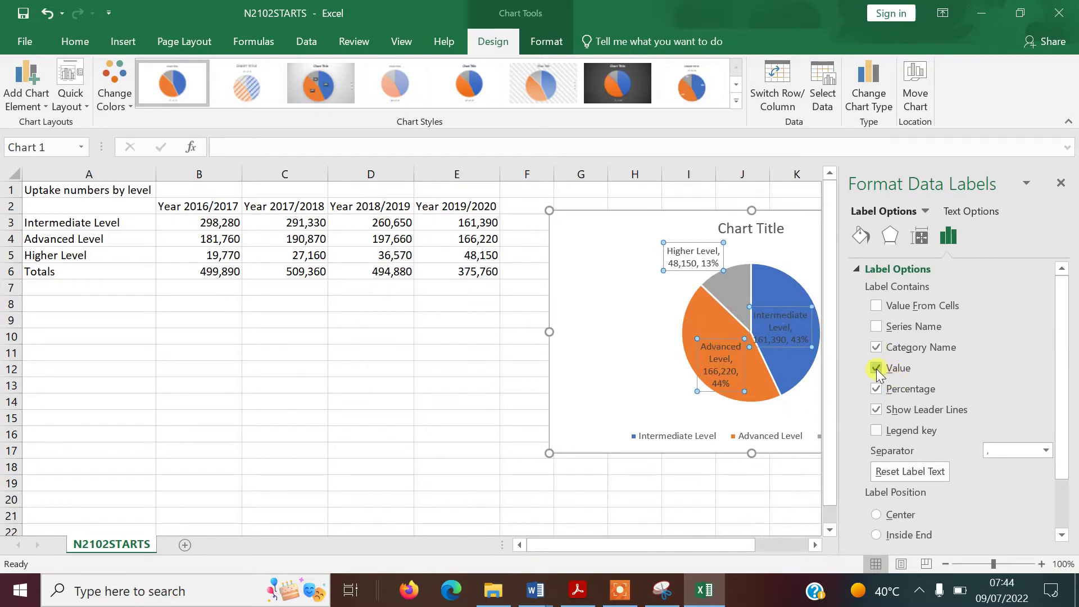
left_click(876, 368)
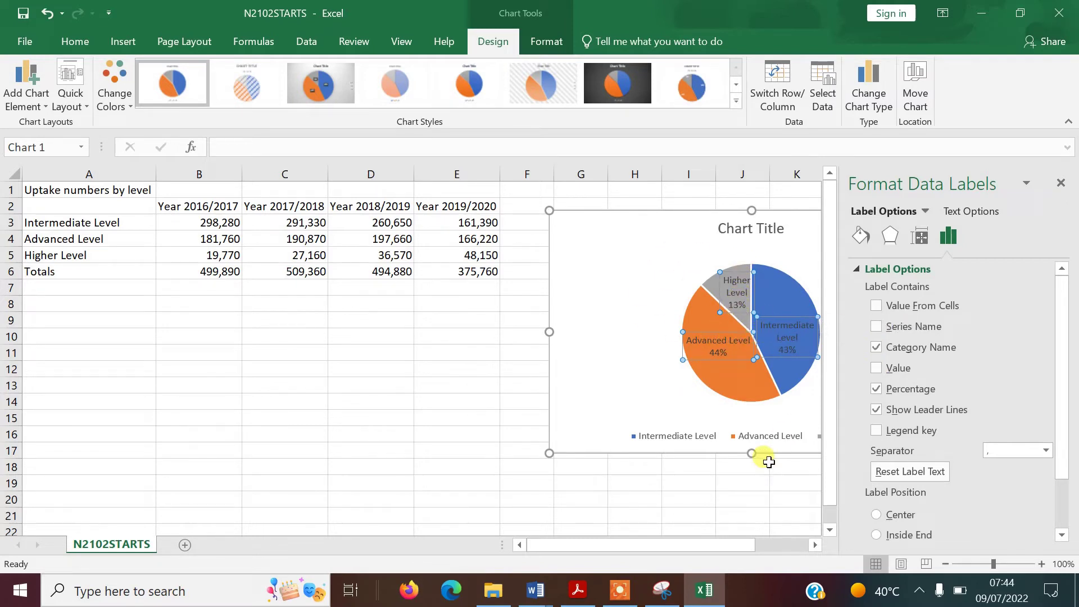
left_click(1060, 183)
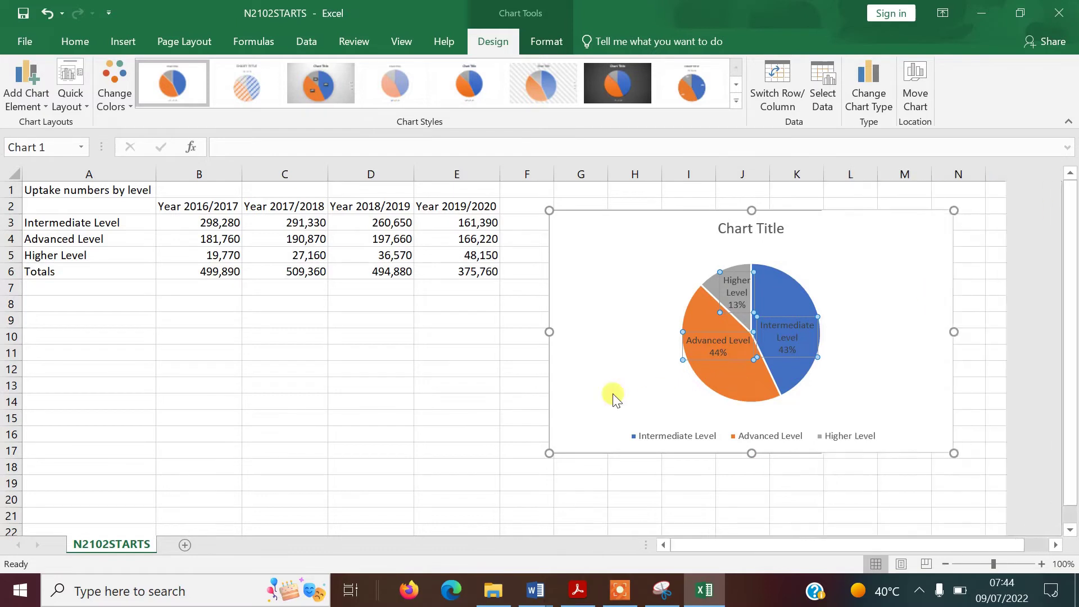
left_click(828, 439)
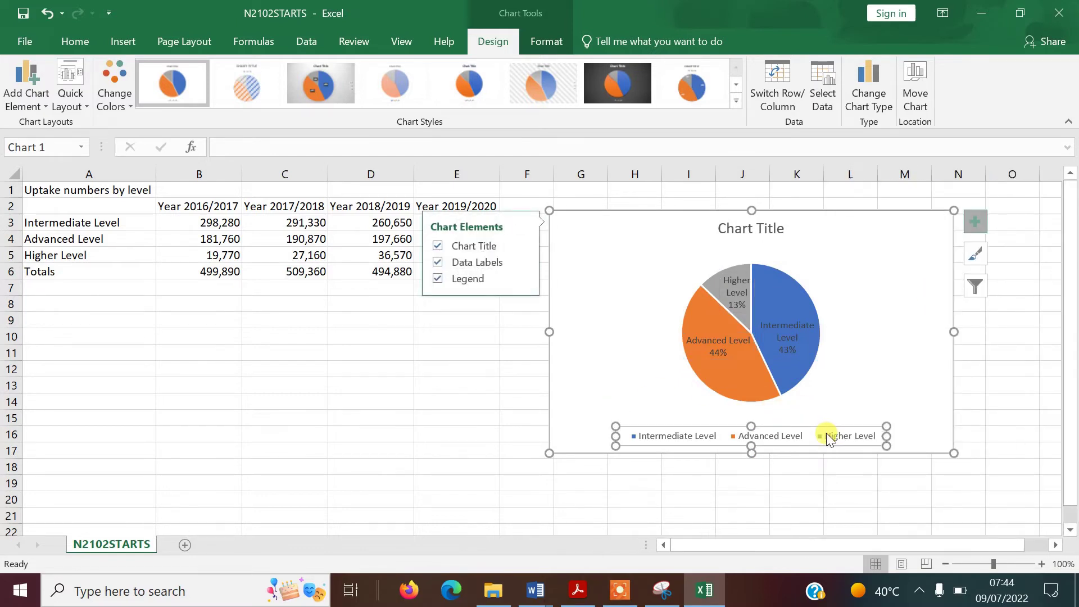
Delete the chart legend and retitle the chart 'Apprenticeship Starts 2019/2020'
key("Delete")
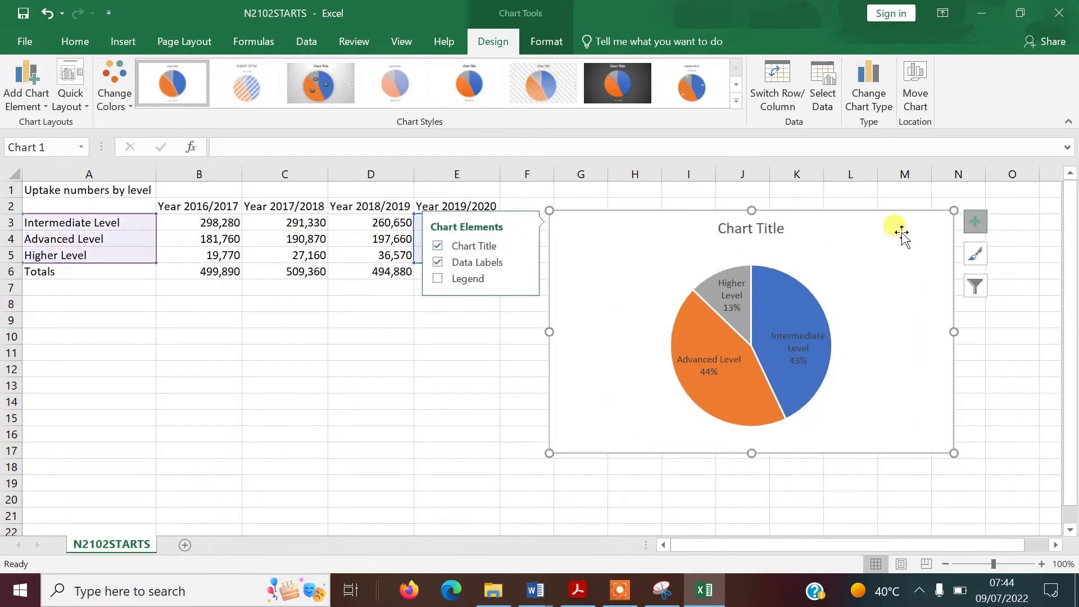
left_click(760, 231)
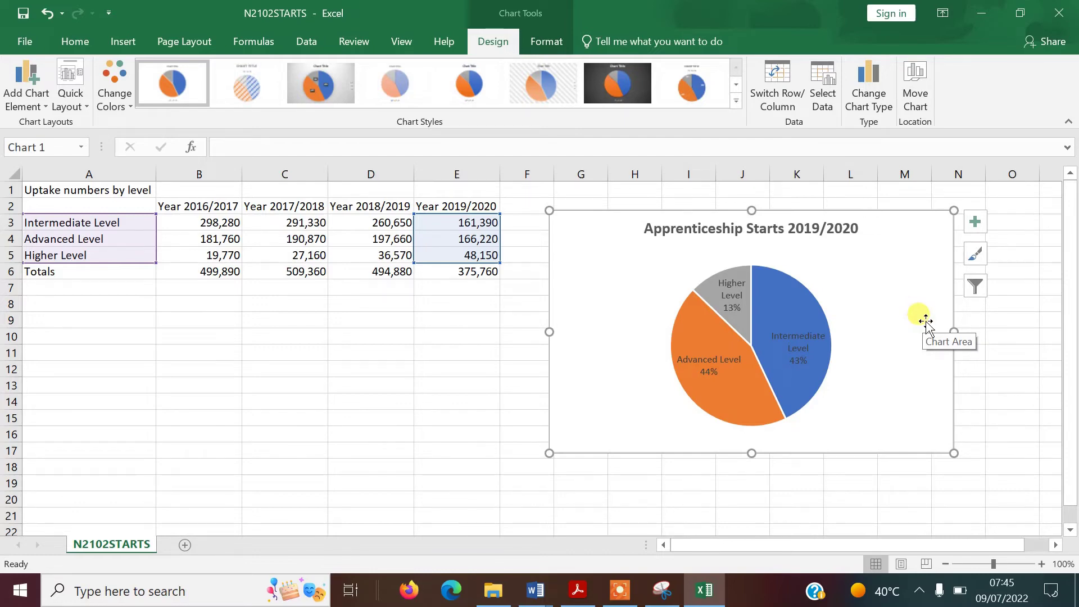
left_click(579, 592)
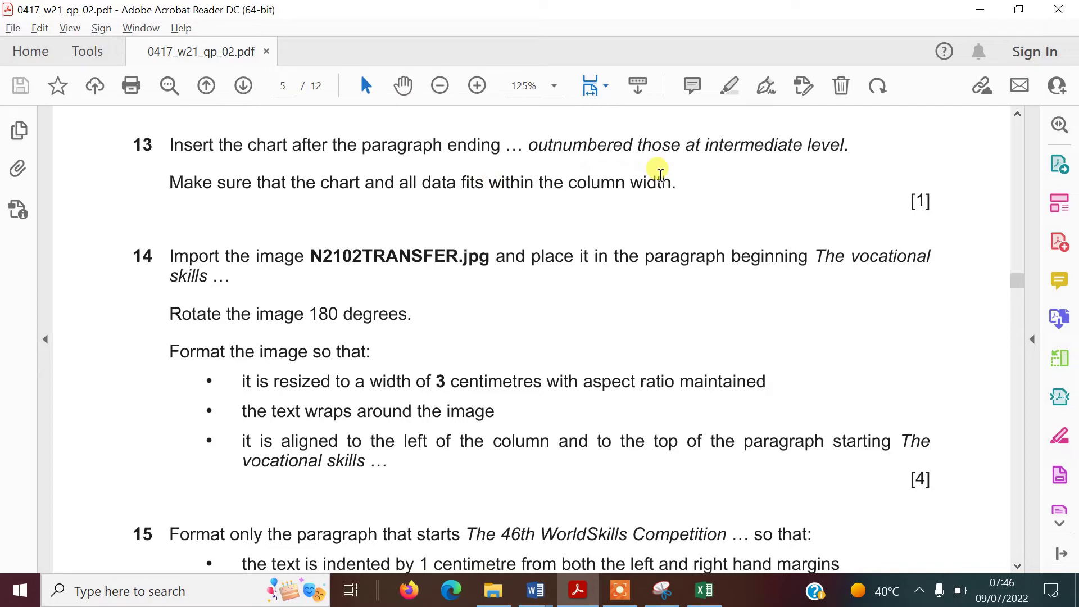
Bring the NEWSLETTER document in Word back to the front
left_click(536, 590)
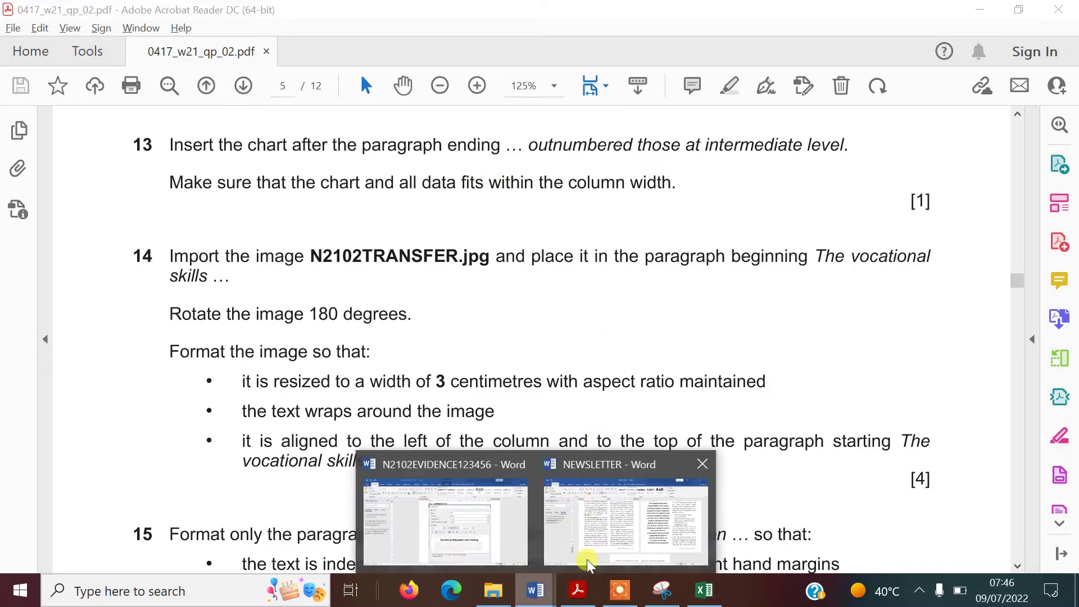
left_click(621, 538)
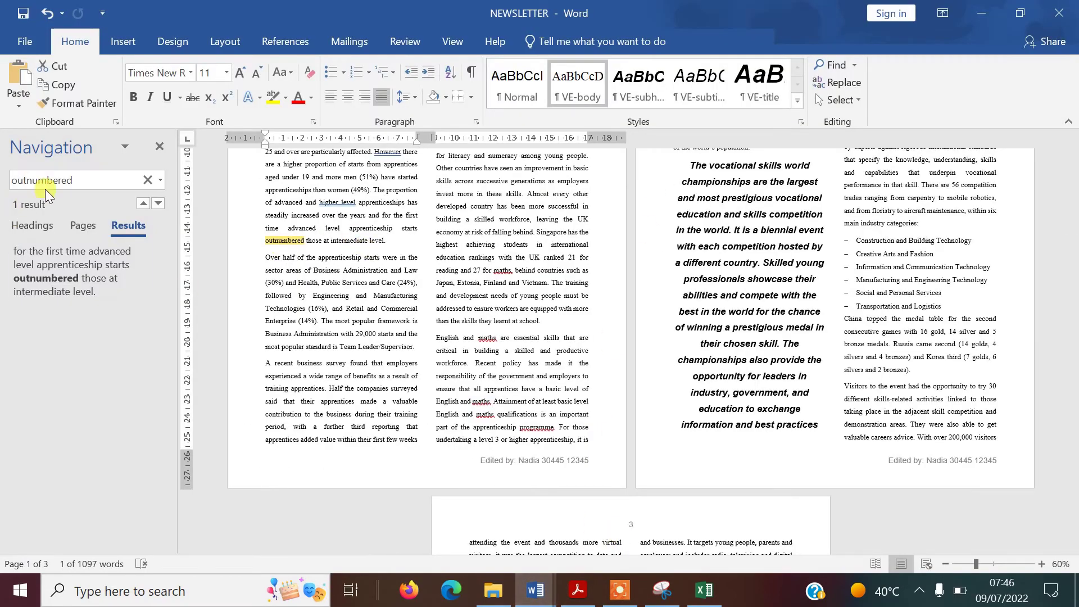
Paste the pie chart on a new line after the paragraph ending 'intermediate level.'
left_click(269, 258)
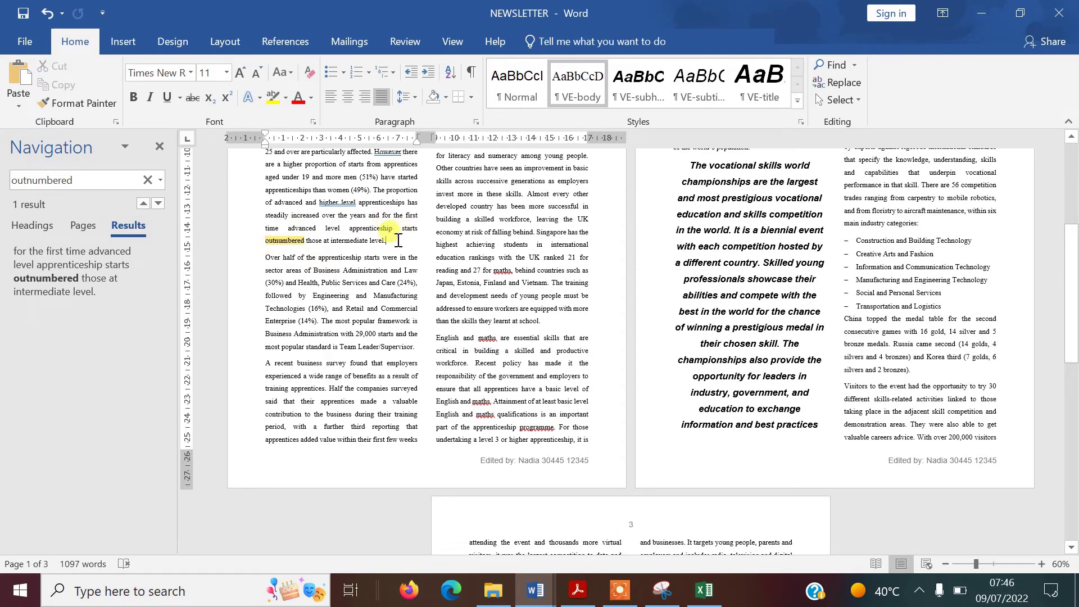
key("Return")
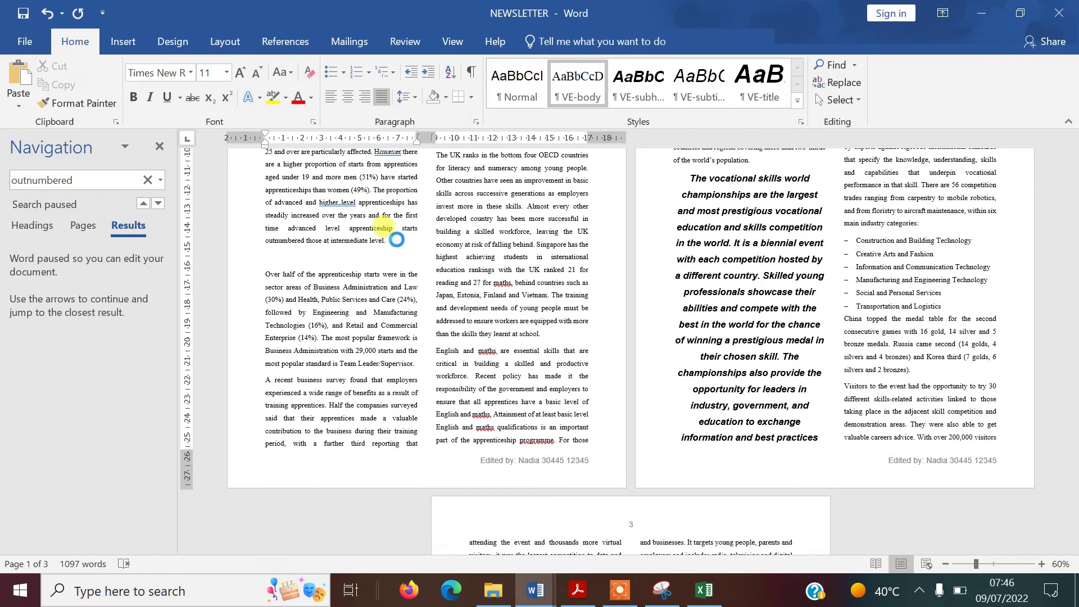
key("ctrl+v")
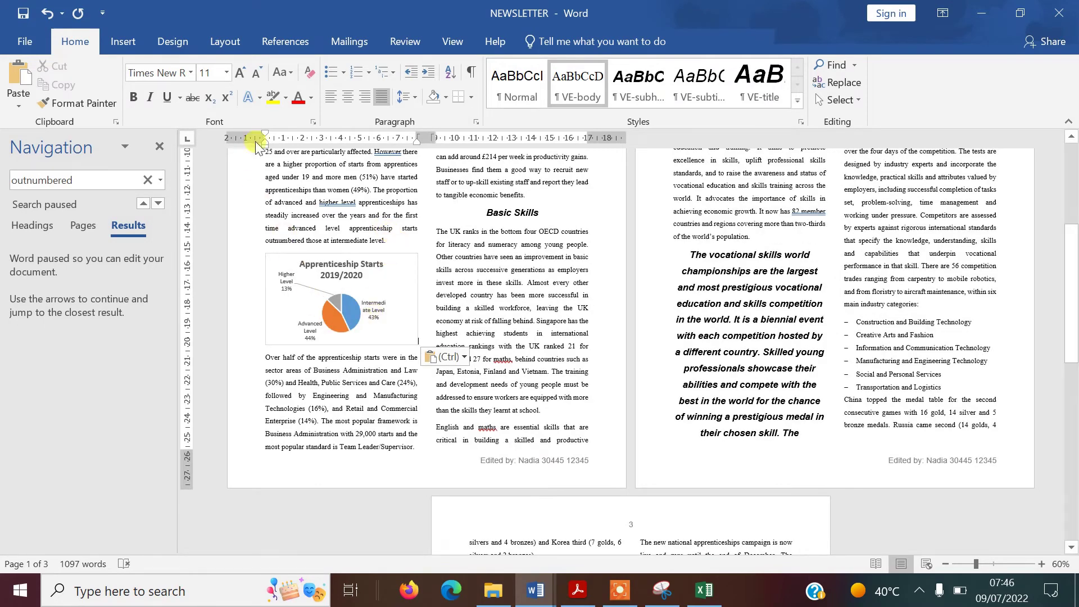
left_click_drag(265, 144, 265, 143)
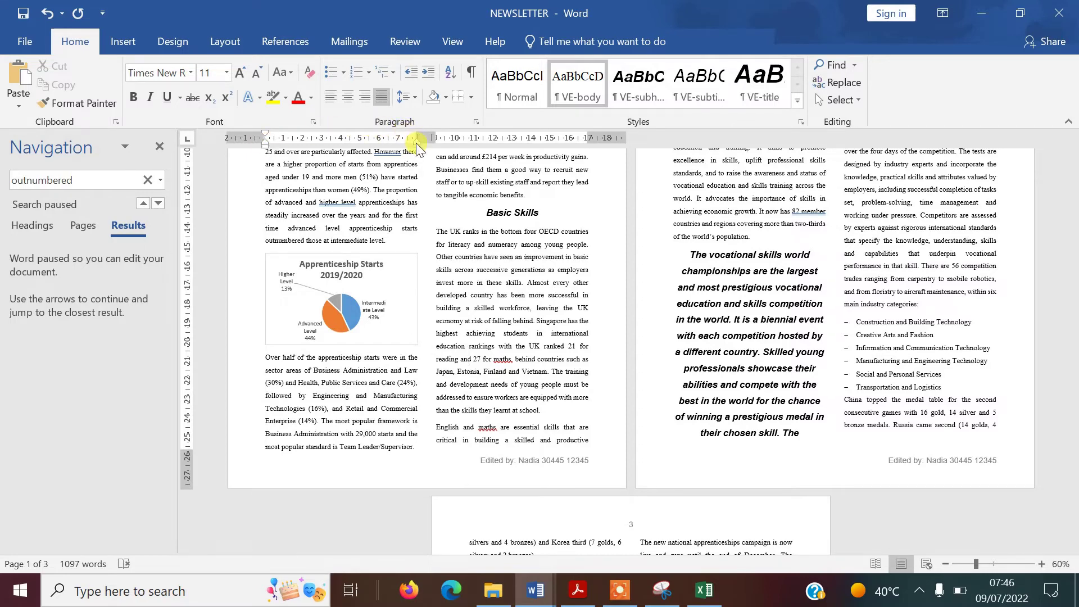
left_click_drag(417, 143, 417, 143)
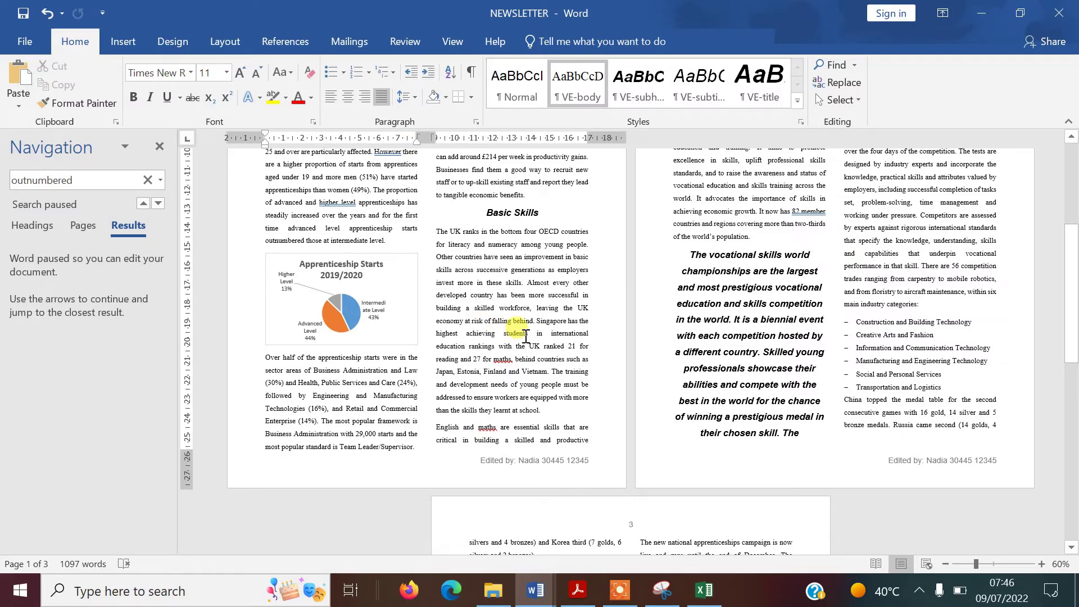
key("alt+Tab")
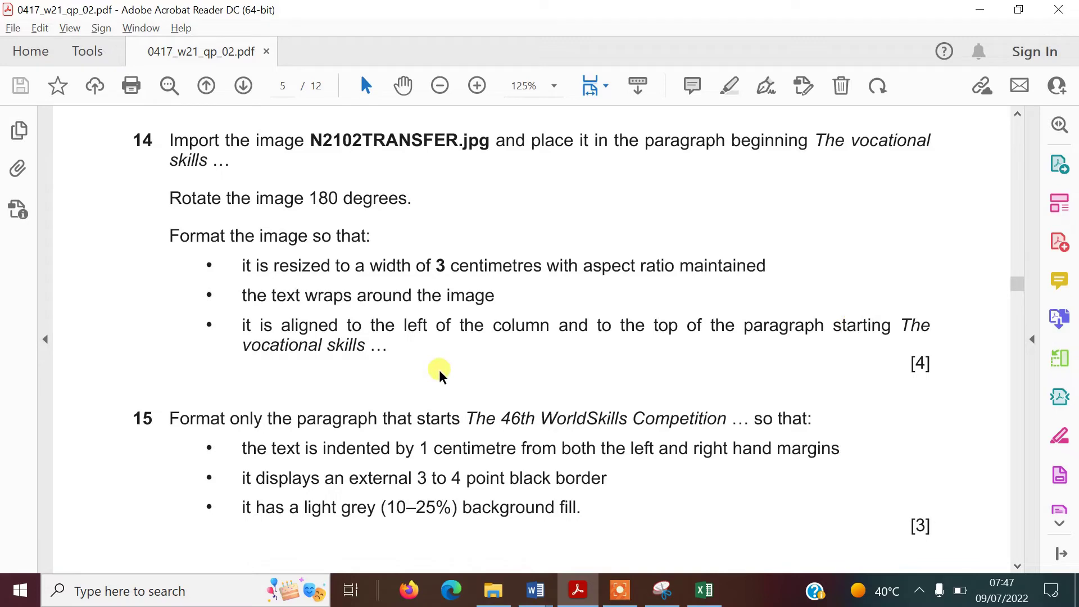
Return to the NEWSLETTER document in Word after reading questions 14 and 15
key("alt+shift+Tab")
key("alt+shift+Tab")
key("alt+shift+Tab")
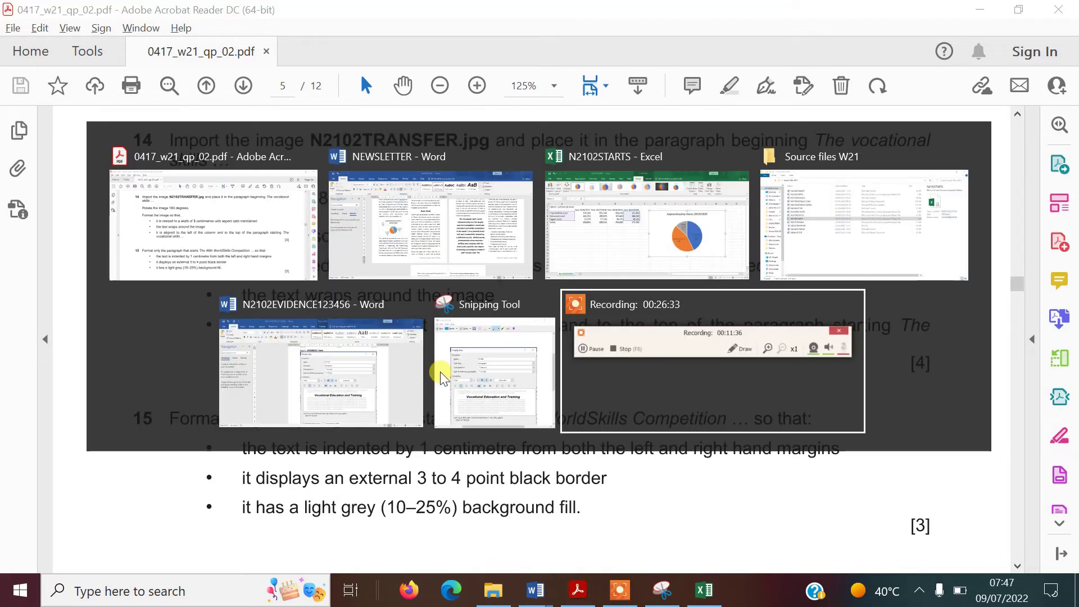
key("alt+shift+Tab")
key("alt+shift+Tab")
key("alt+shift+Tab")
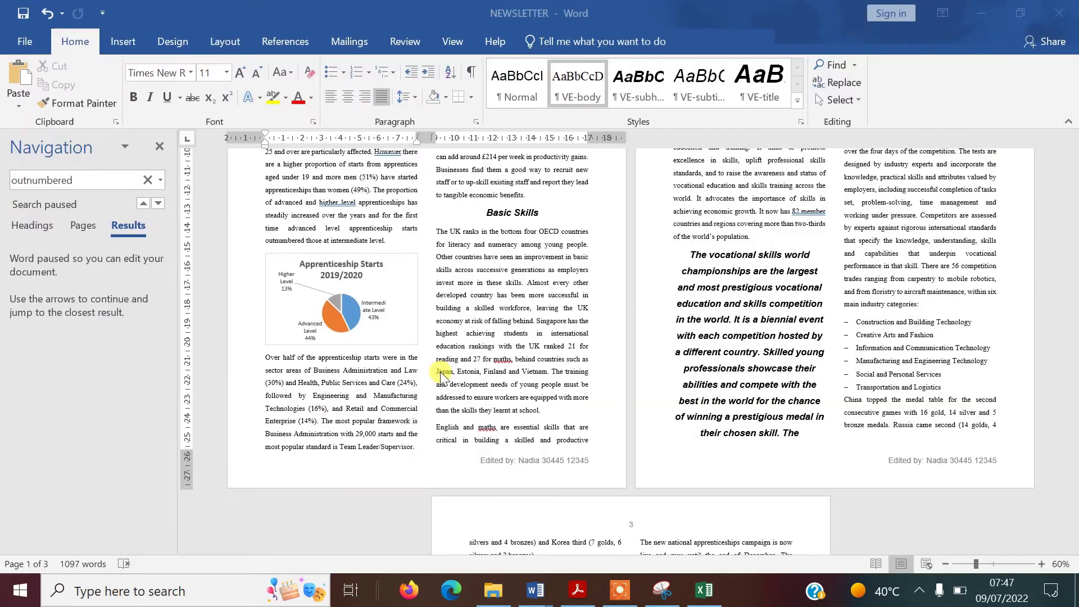
Search for 'the vocati' and place the cursor in The vocational skills paragraph
left_click(149, 180)
type("the vocation")
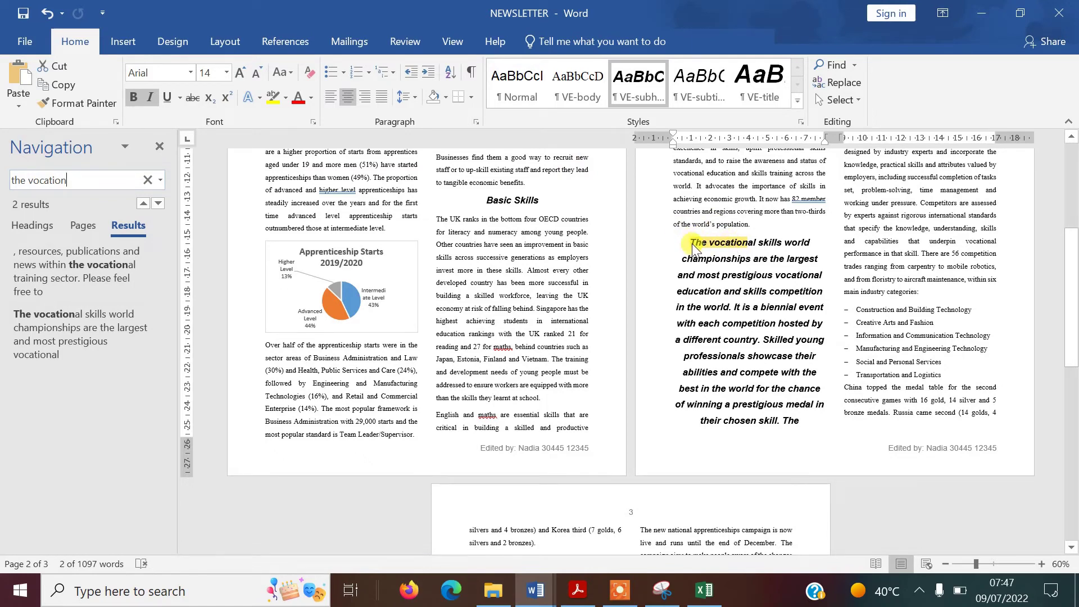
key("ctrl+z")
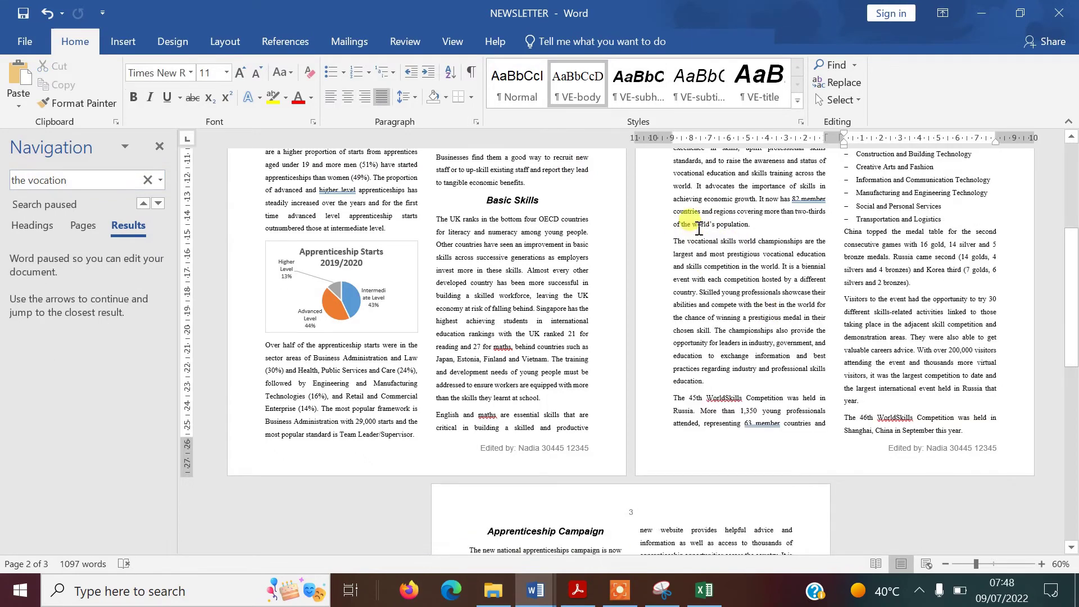
left_click(674, 241)
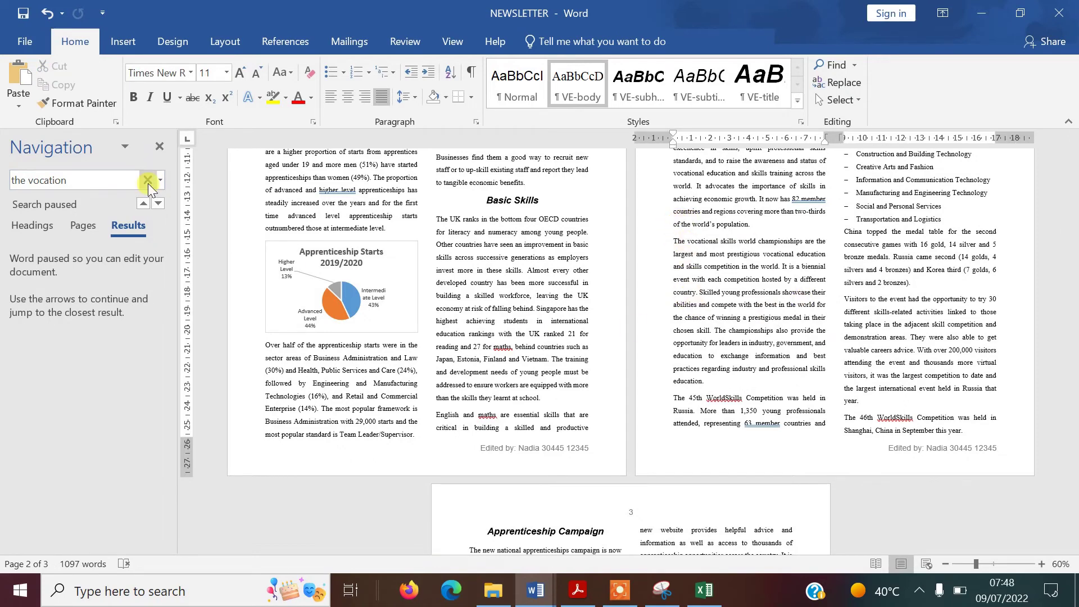
Insert the N2102TRANSFER picture from the Source files W21 folder
left_click(126, 46)
left_click(143, 65)
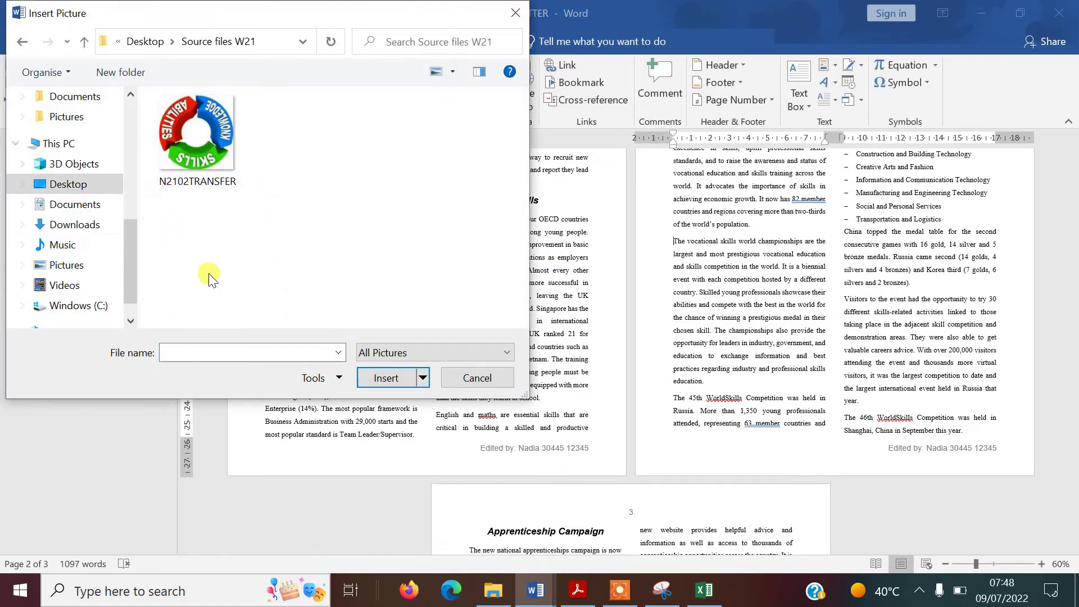
left_click(210, 153)
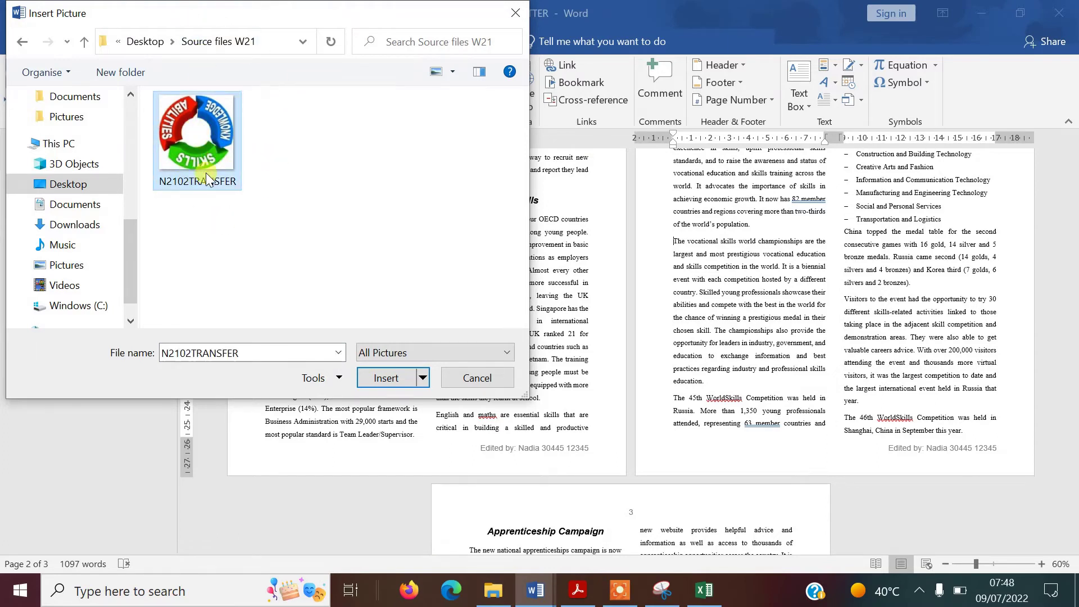
left_click(389, 380)
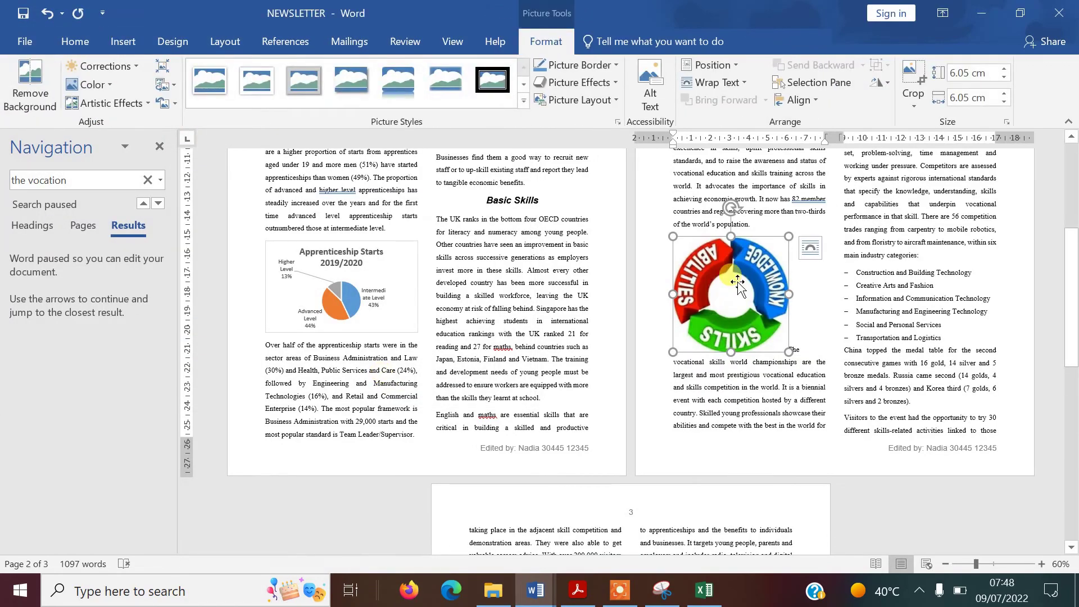
Rotate the N2102TRANSFER logo 180°, set its width to 3 cm, and apply Square wrapping
right_click(738, 281)
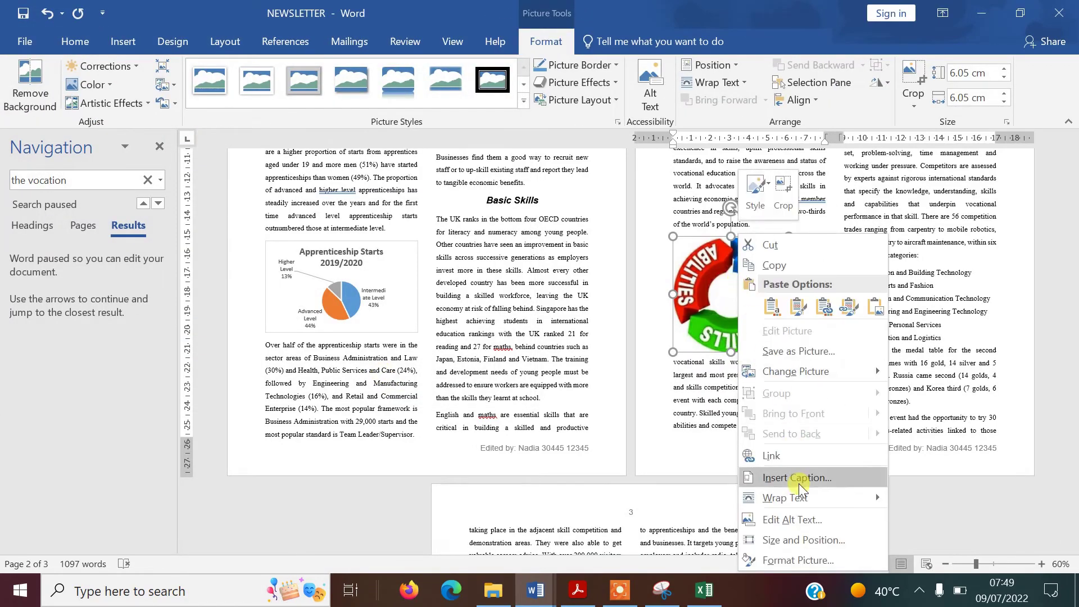
left_click(816, 541)
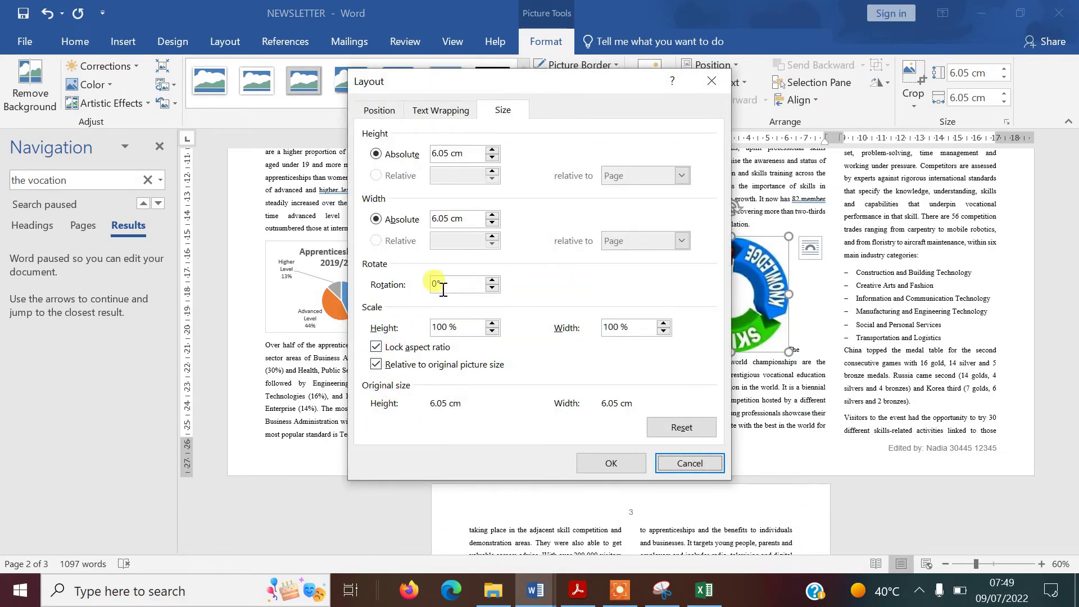
left_click(463, 284)
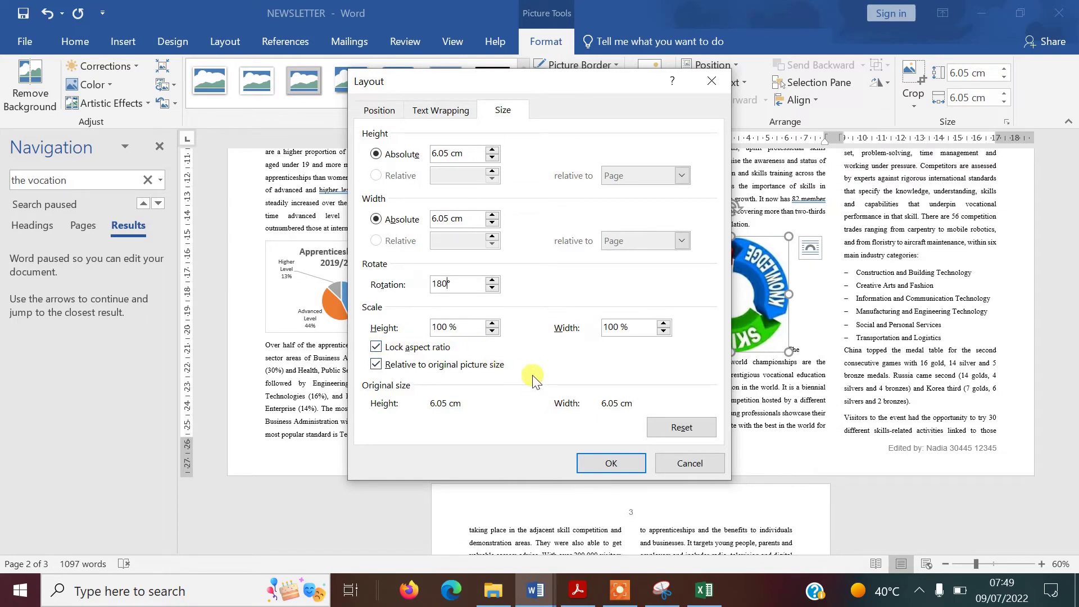
key("alt+Tab")
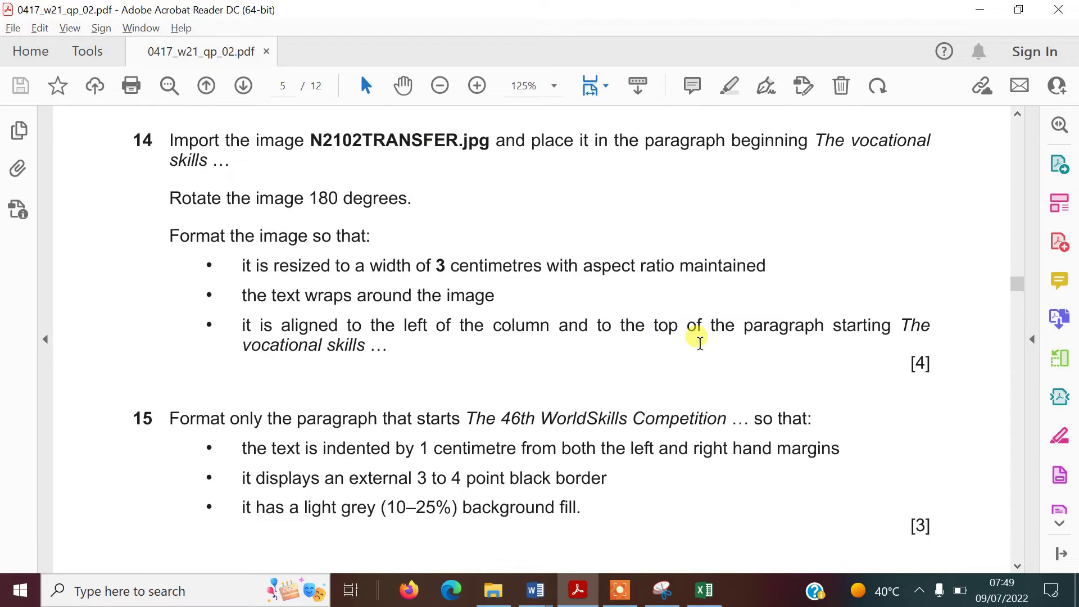
key("alt+Tab")
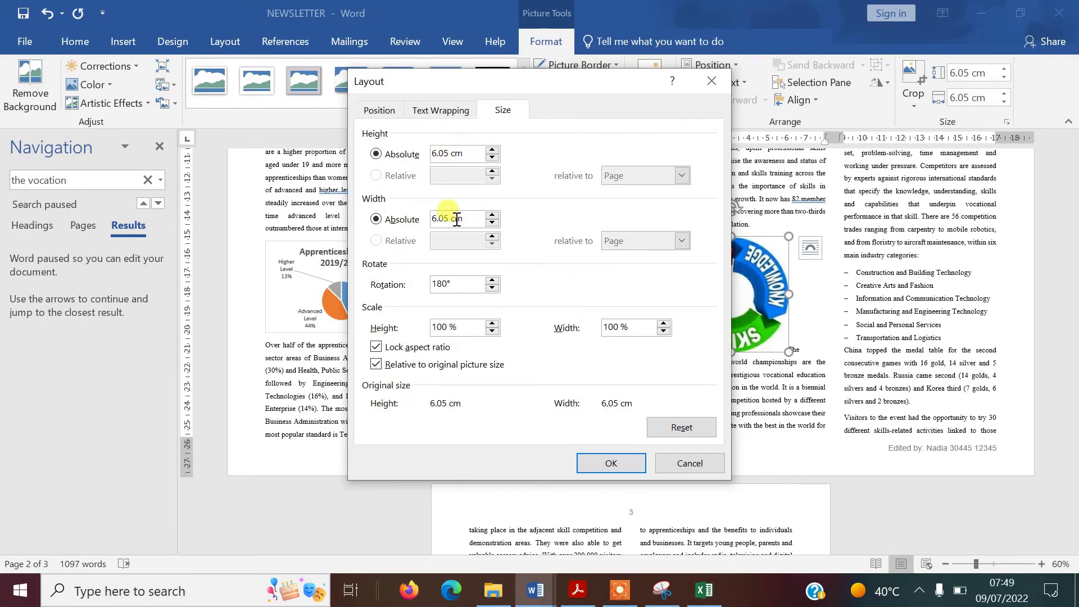
type("3")
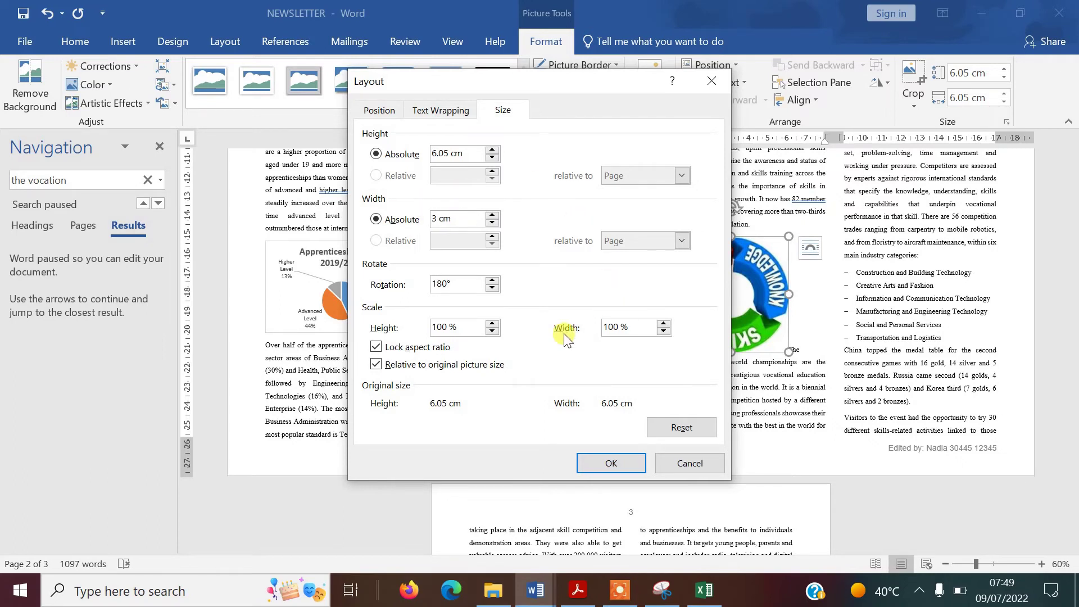
left_click(447, 284)
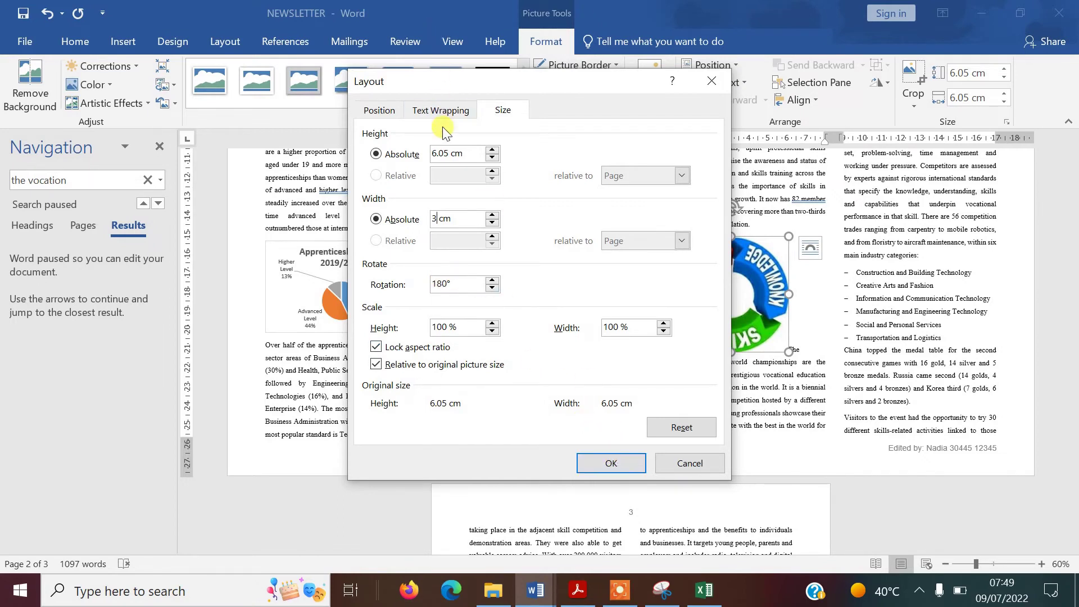
left_click(438, 111)
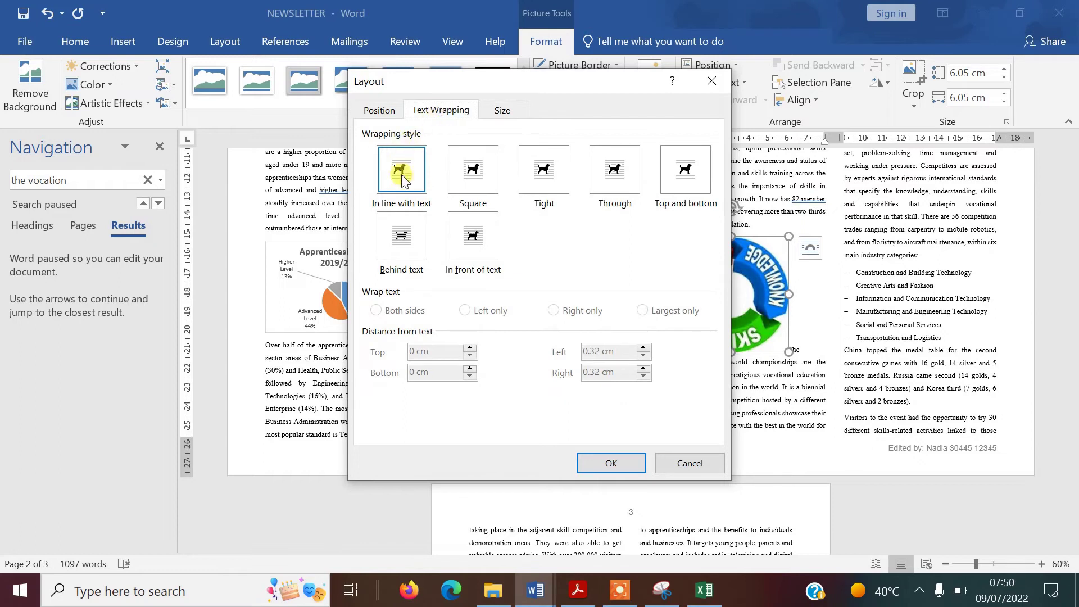
left_click(471, 184)
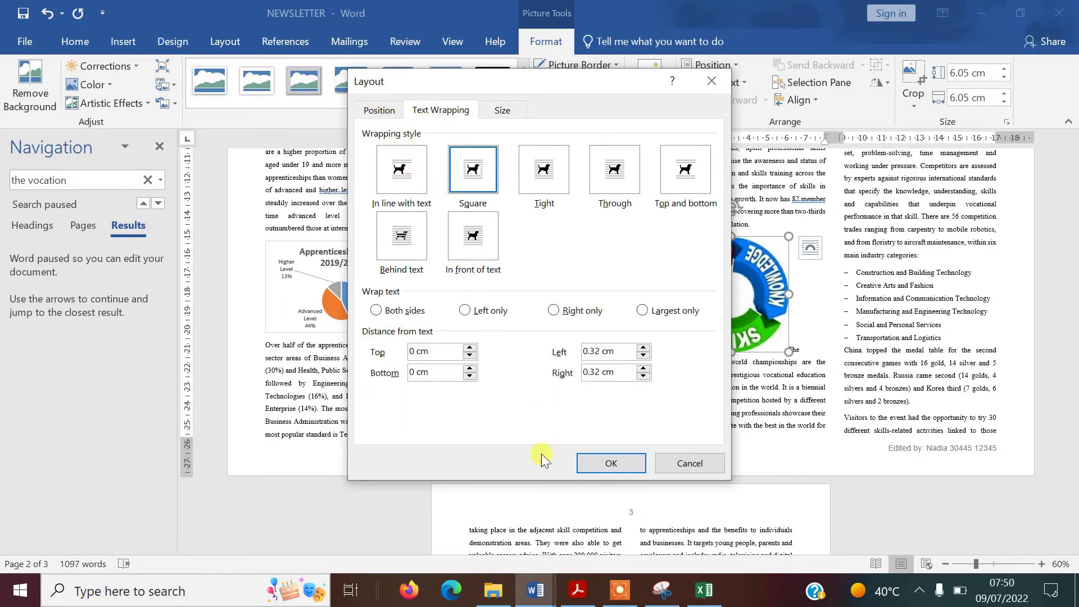
left_click(613, 465)
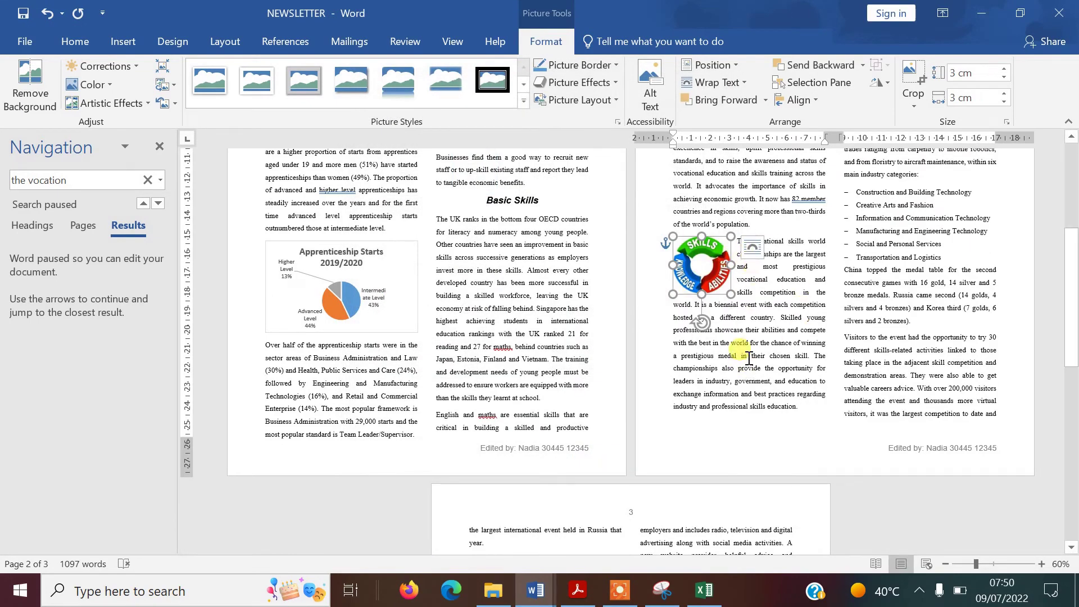
Deselect the logo and zoom in to inspect how the text wraps around it
left_click_drag(674, 143, 674, 142)
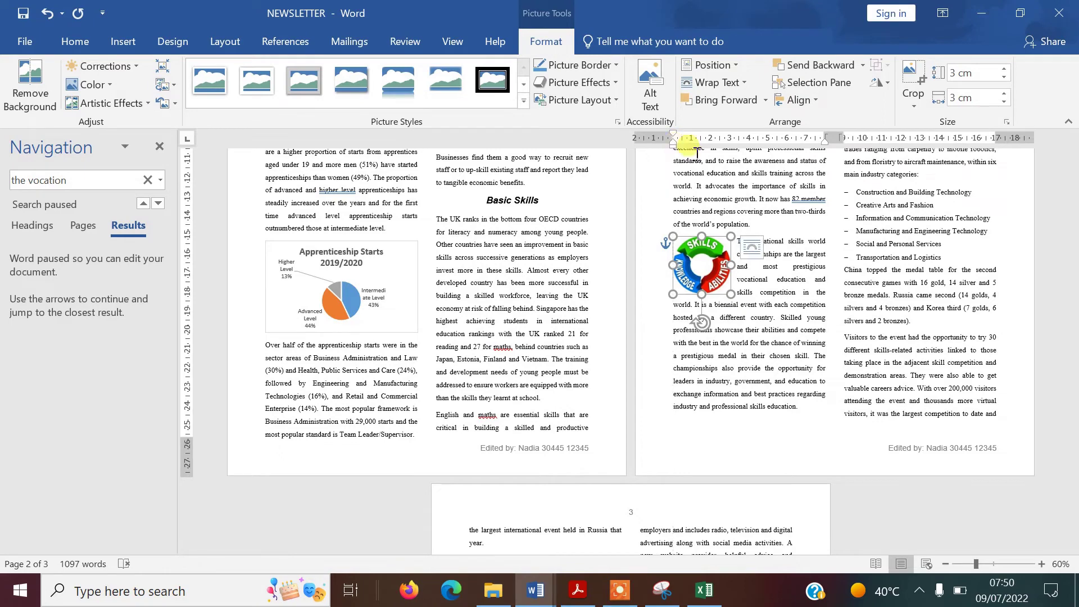
left_click(779, 334)
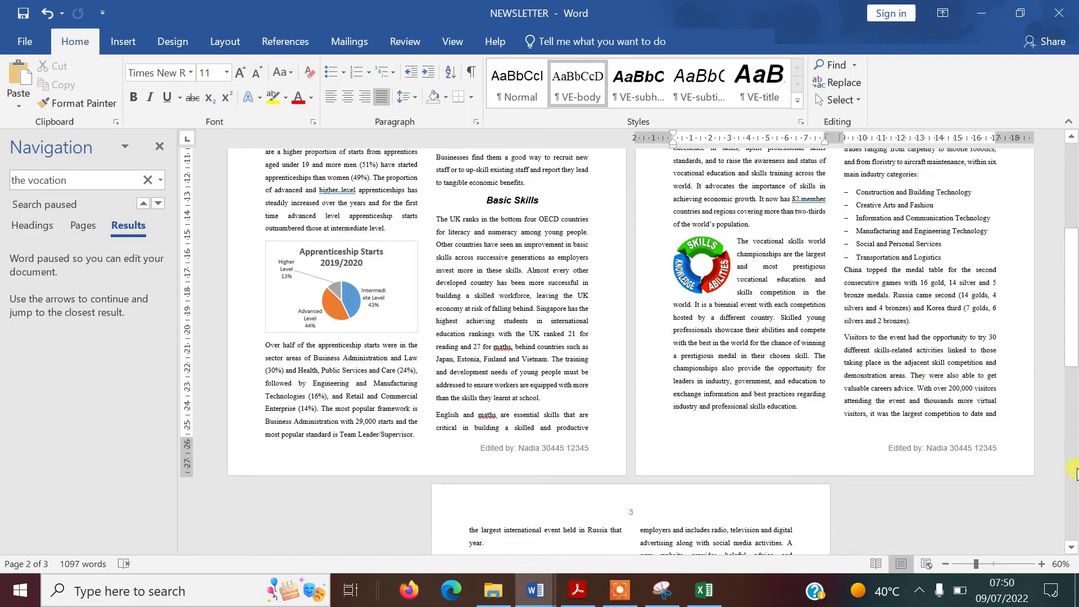
left_click(1042, 564)
left_click(1042, 564)
left_click(1042, 564)
left_click(1042, 564)
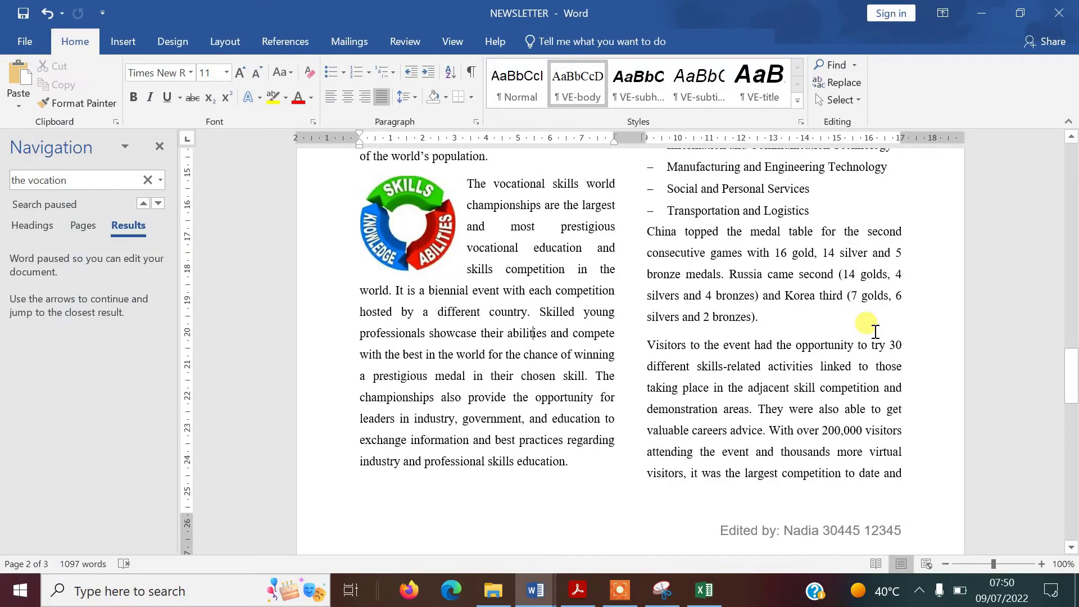
key("alt+Tab")
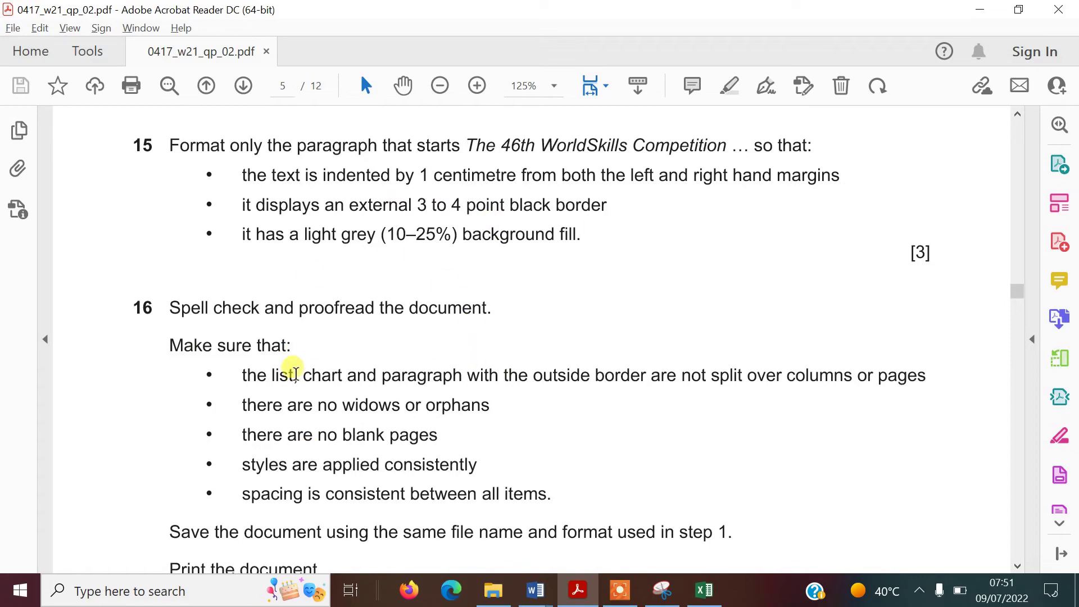
Back in Word, select the whole 46th WorldSkills Competition paragraph about Shanghai
key("alt+Tab")
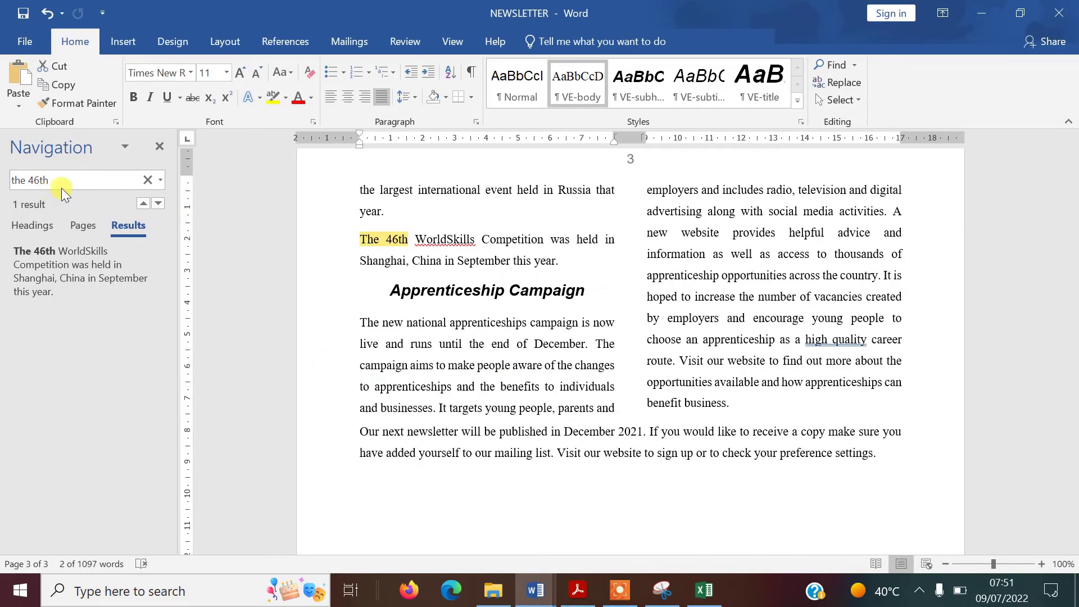
left_click(362, 239)
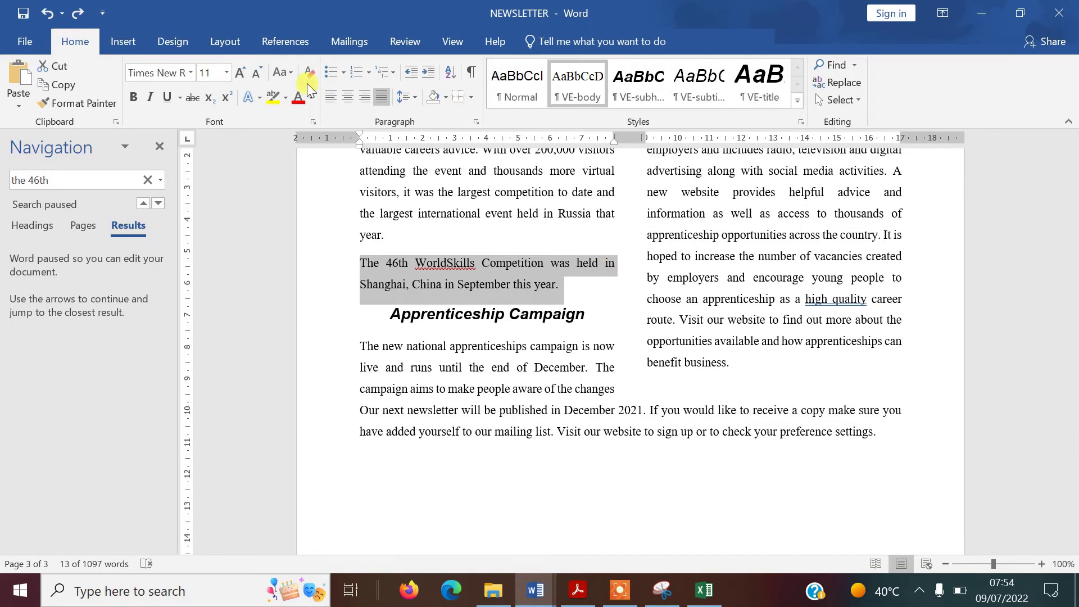
Give the 46th WorldSkills paragraph a 3 pt Box border and White Darker 15% fill
left_click(470, 99)
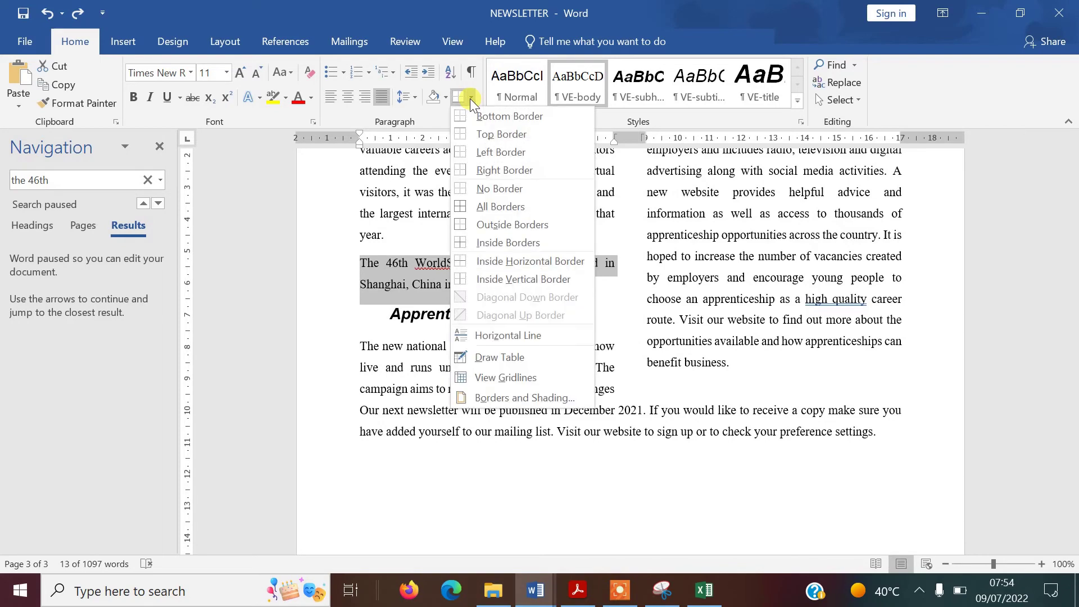
left_click(506, 398)
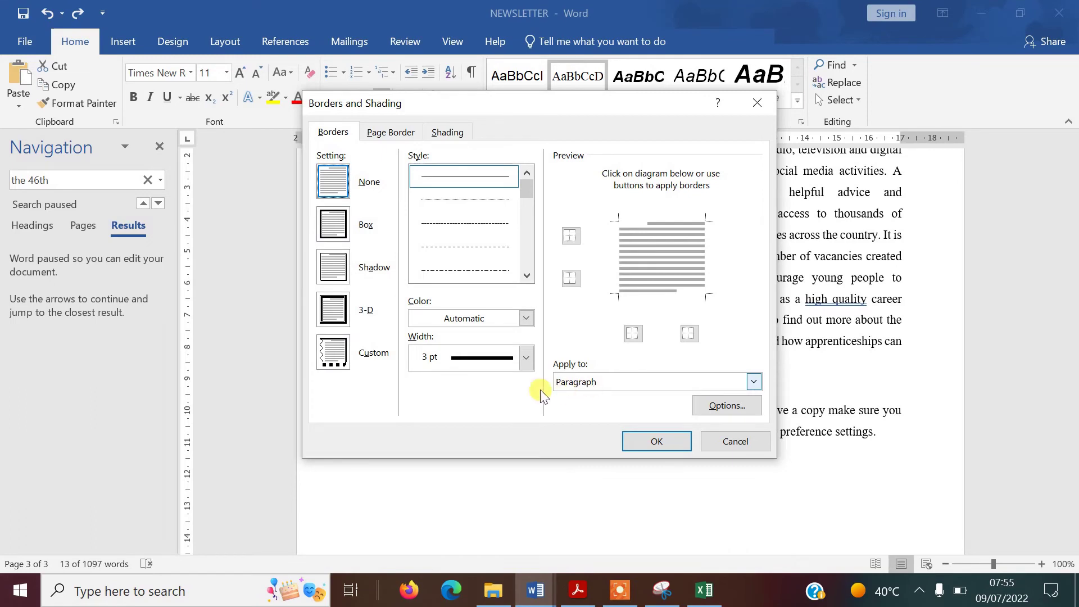
left_click(333, 224)
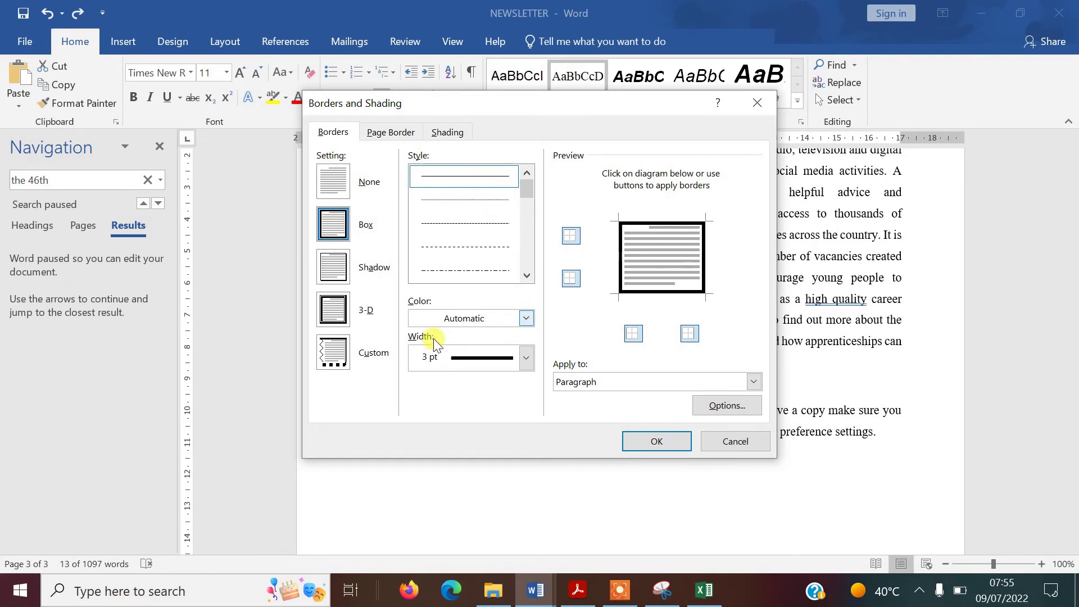
left_click(527, 359)
left_click(482, 282)
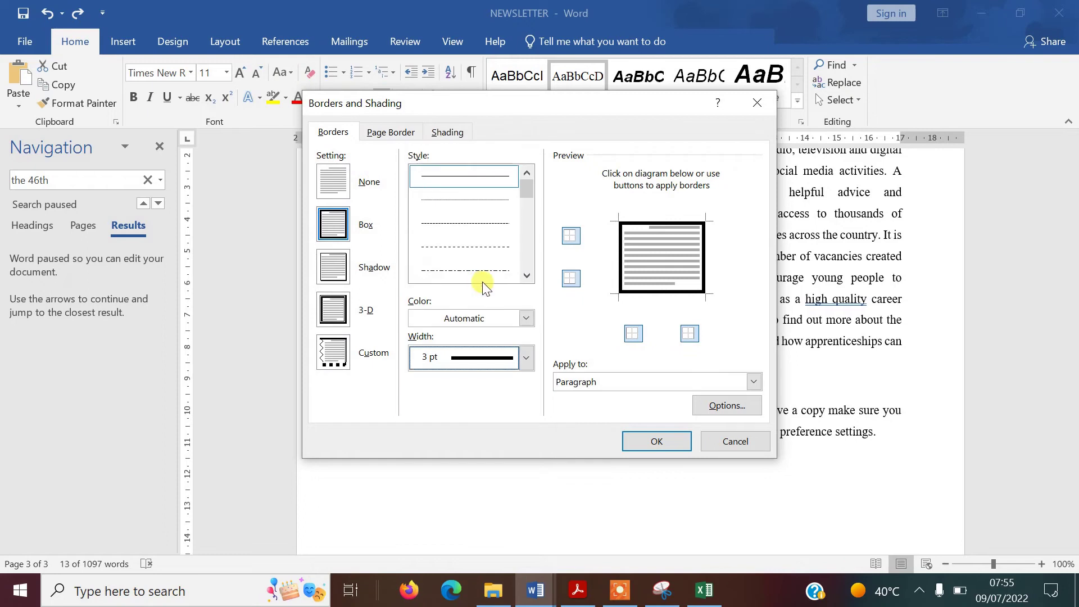
left_click(447, 132)
left_click(414, 176)
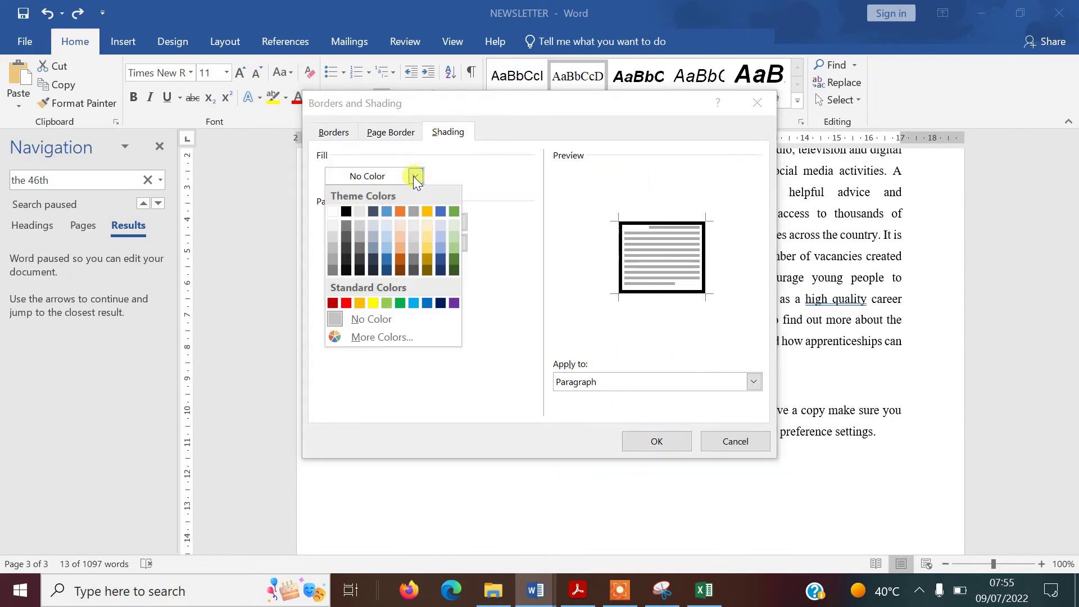
left_click(333, 240)
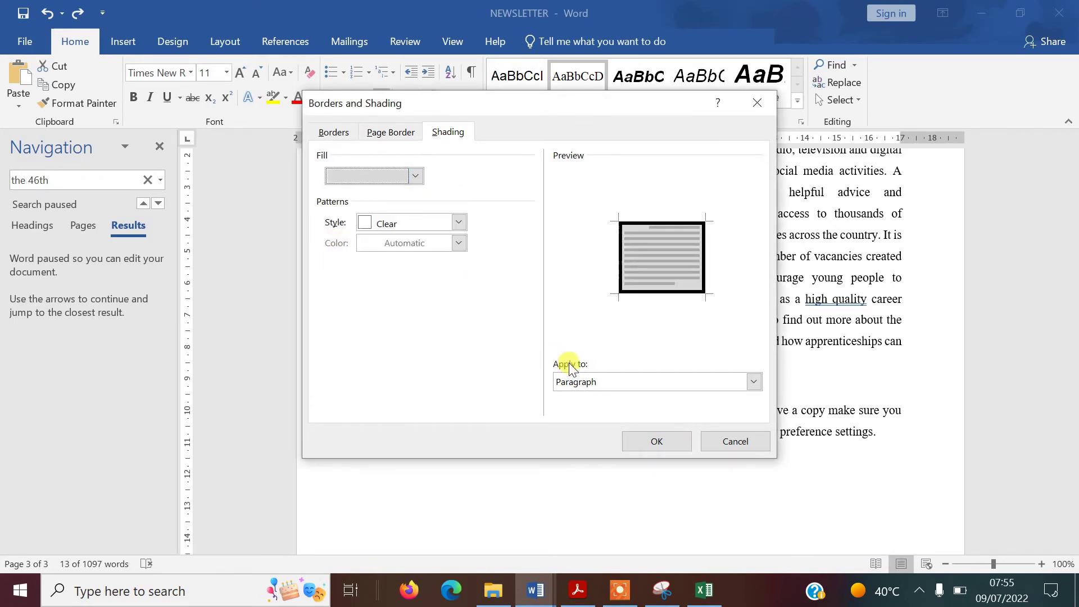
left_click(656, 442)
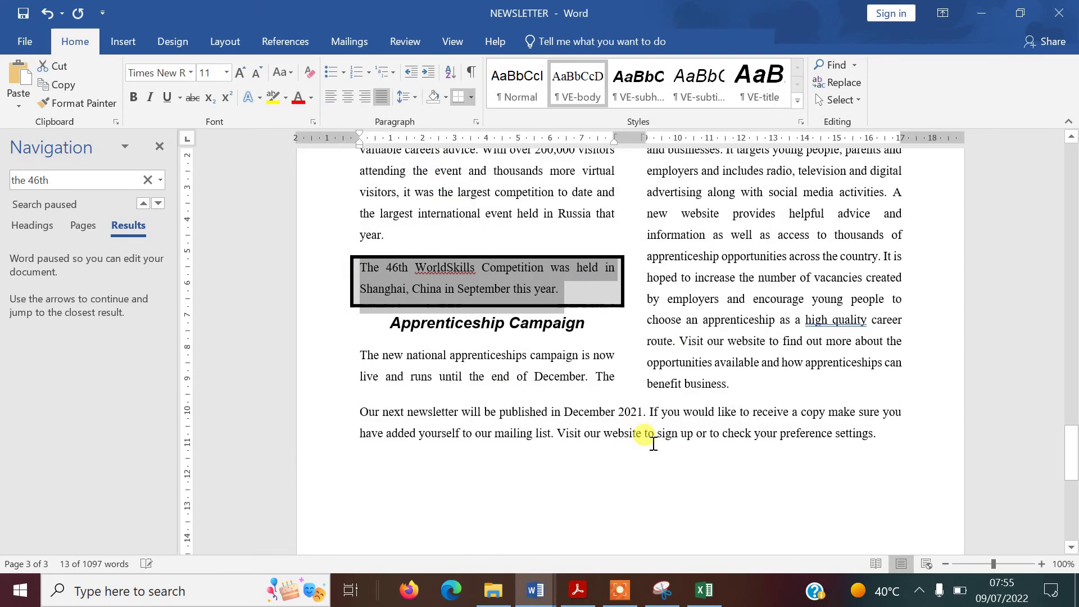
left_click(506, 324)
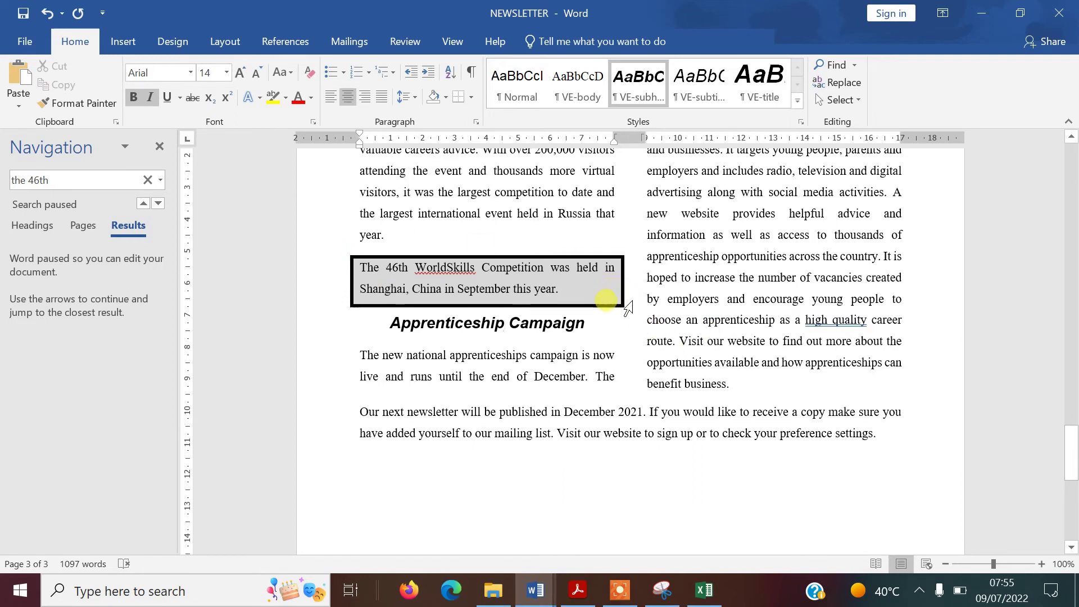
Set the boxed 46th WorldSkills paragraph's left and right indentation to 1 cm each, then switch to the task PDF
triple_click(615, 269)
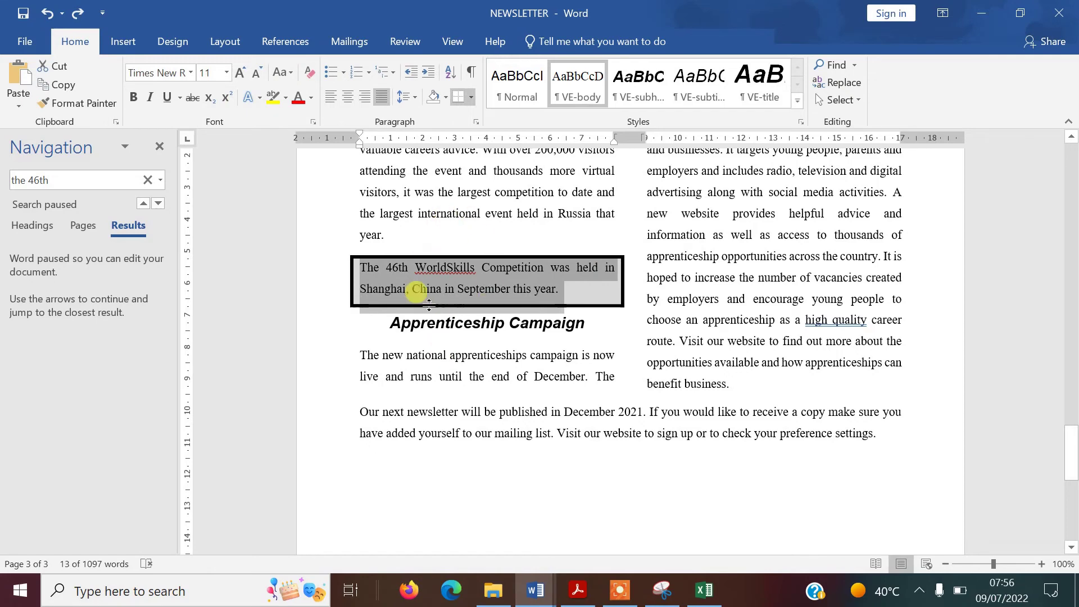
right_click(473, 278)
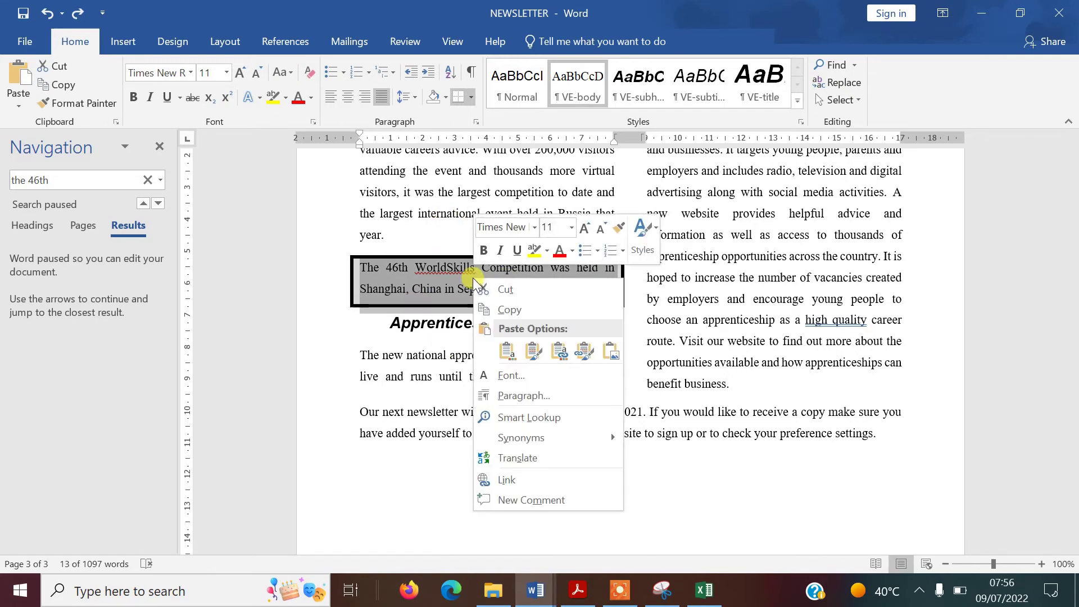
left_click(529, 397)
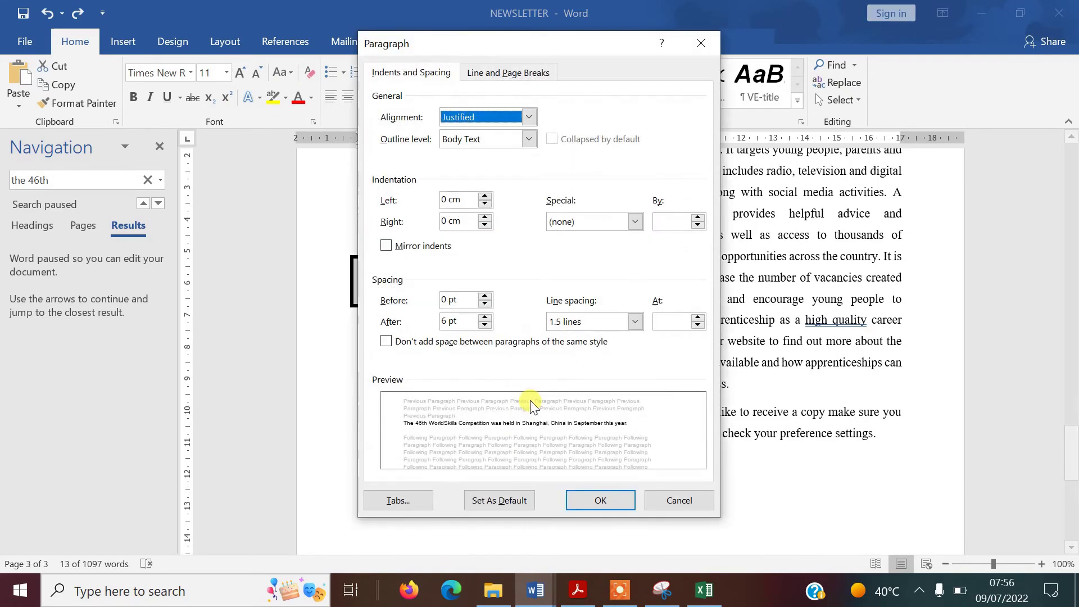
left_click(449, 200)
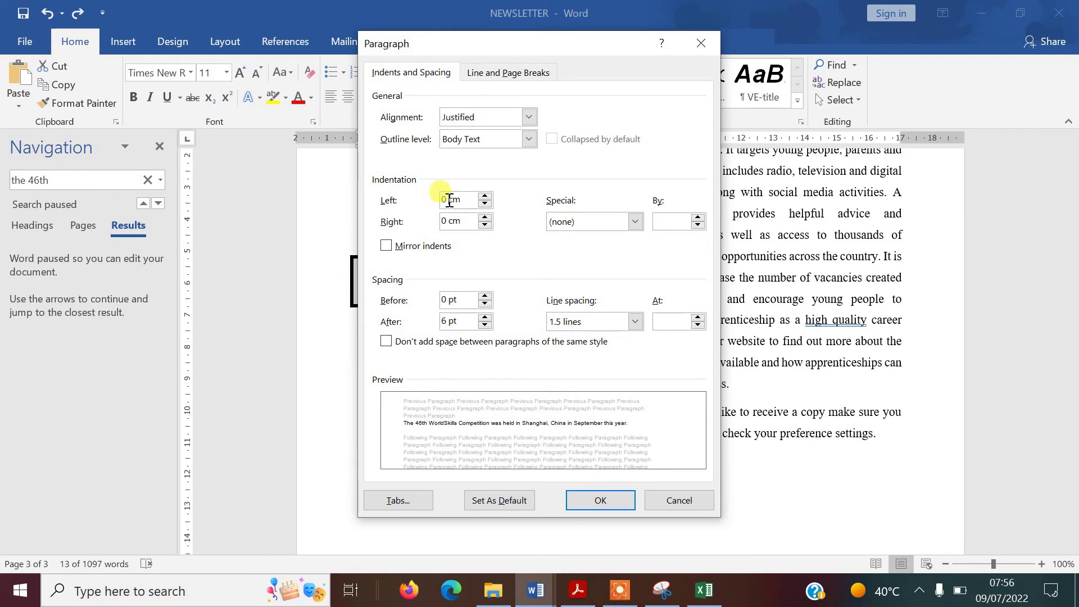
key("BackSpace")
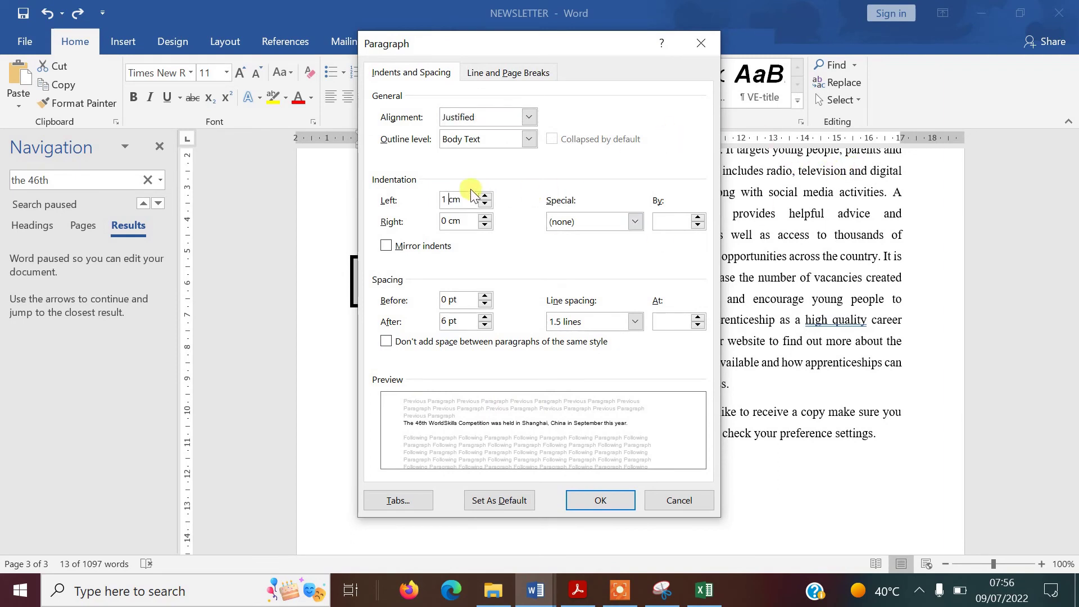
double_click(445, 221)
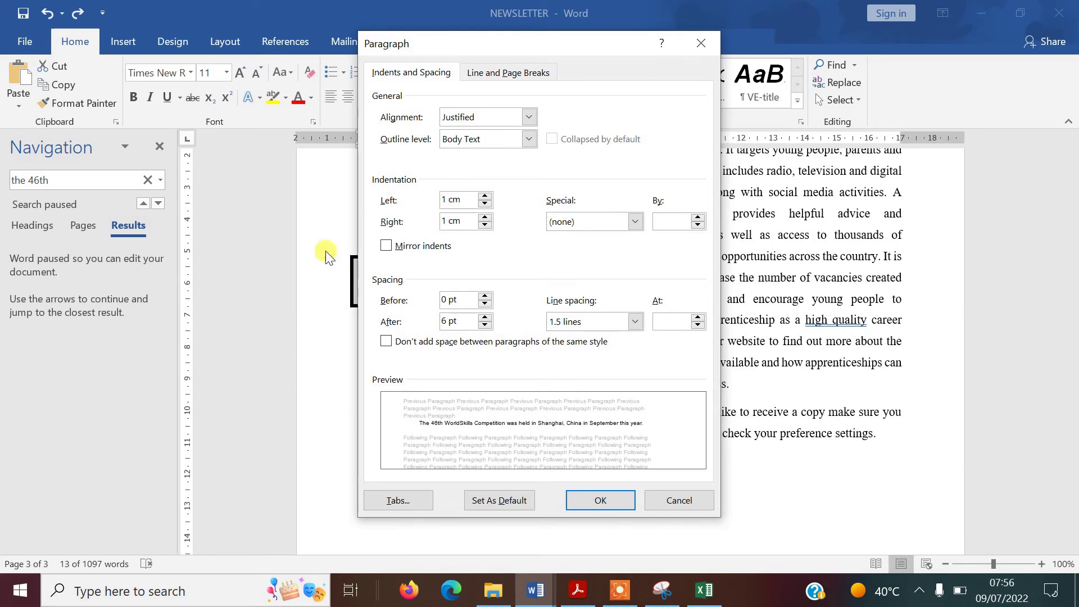
left_click(603, 498)
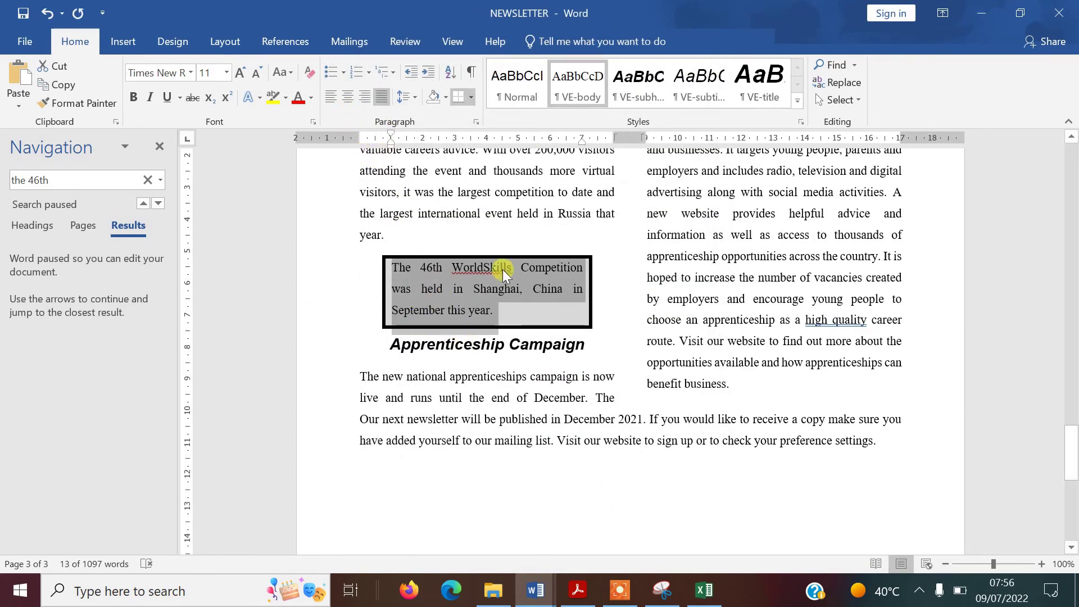
left_click(595, 398)
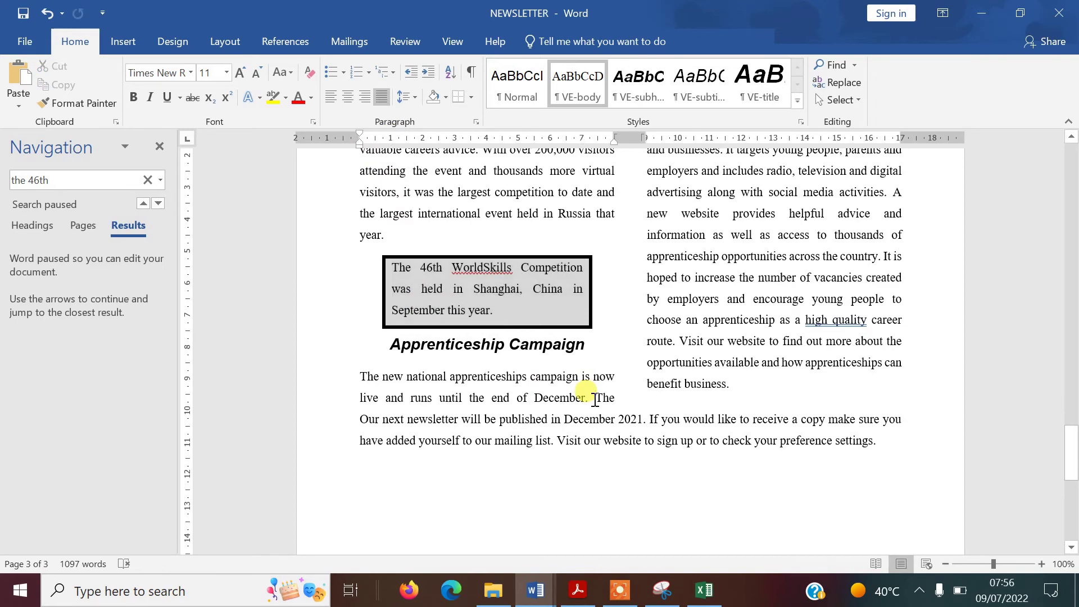
left_click(578, 590)
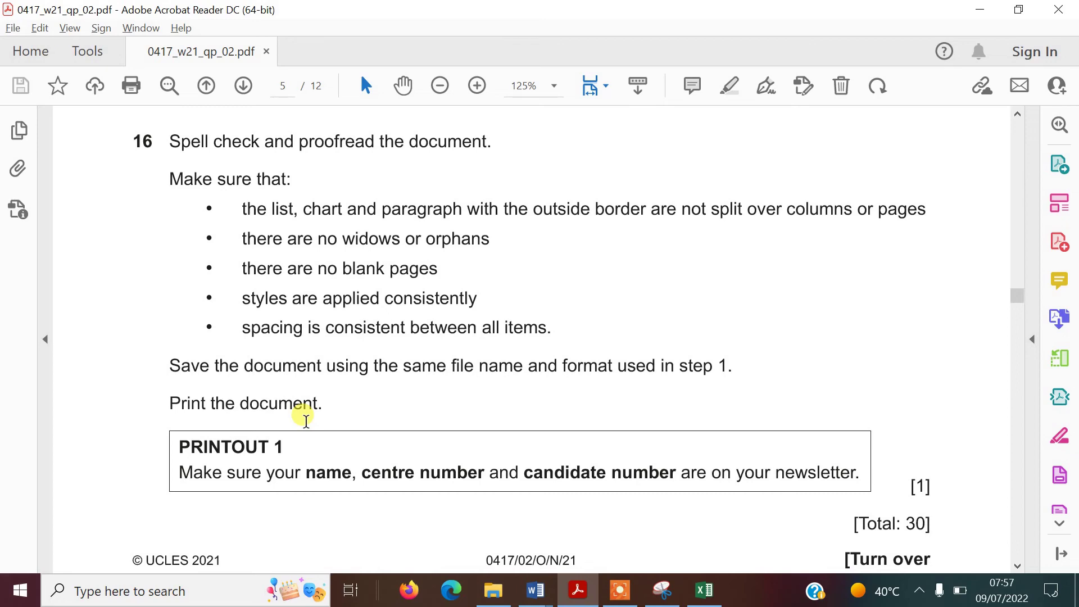
After reading question 16's proofreading, save and print requirements, return to the Word newsletter
key("alt+Tab")
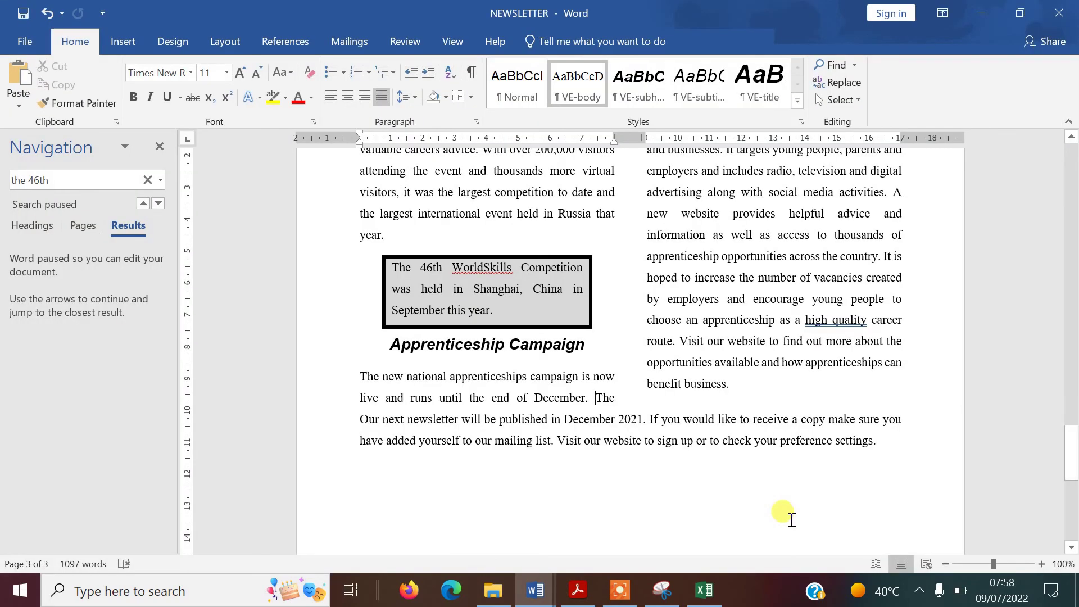
Start the spelling check, ignoring the 'high quality', 'However' comma and 'higher level' suggestions
key("XF86AudioLowerVolume")
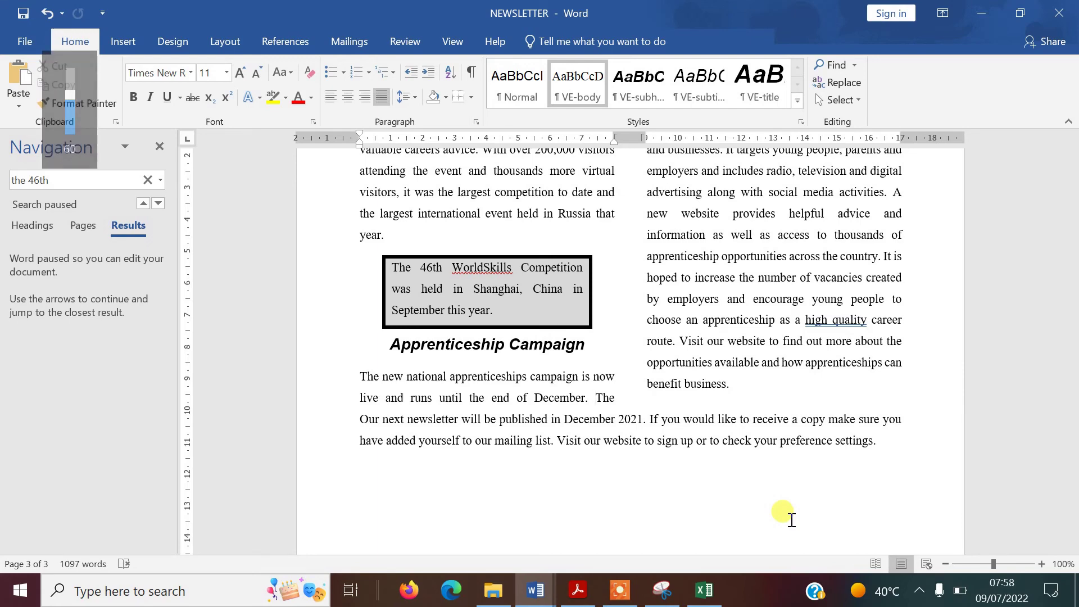
left_click(409, 43)
left_click(20, 95)
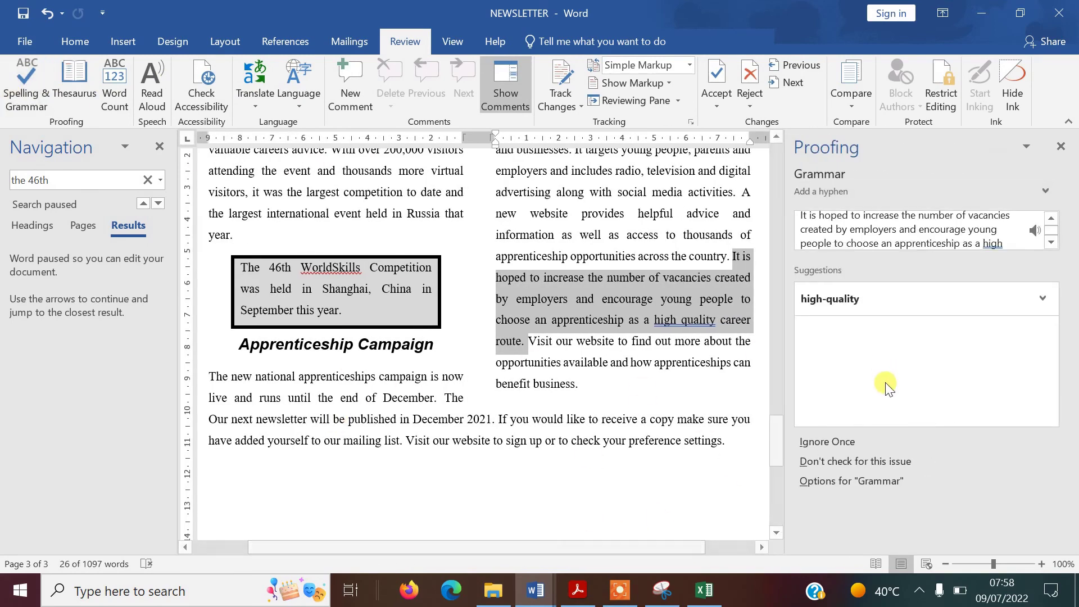
left_click(825, 447)
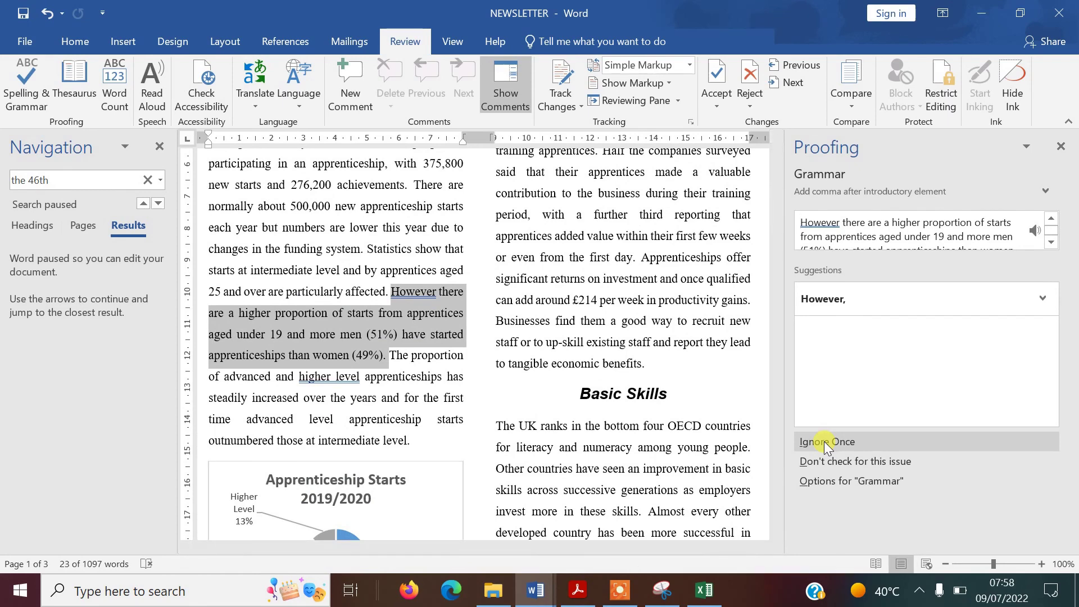
left_click(827, 441)
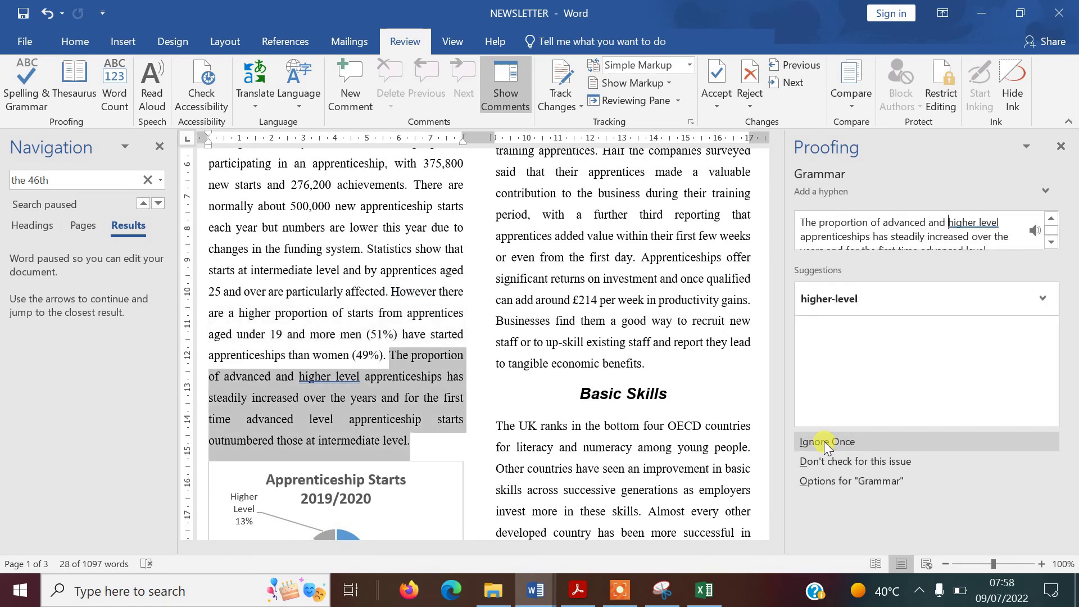
left_click(827, 443)
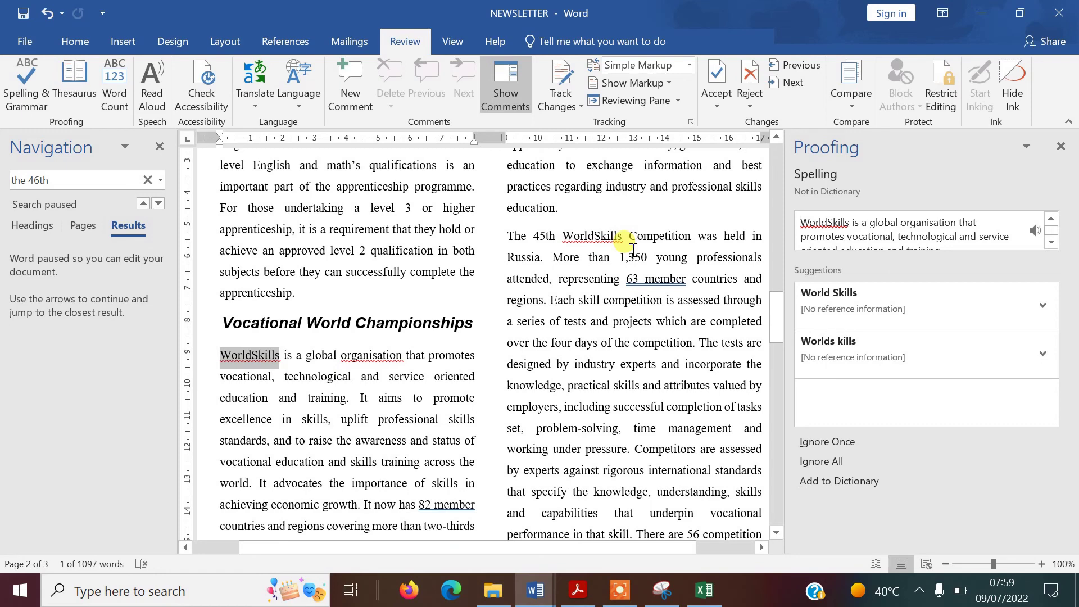
Ignore all 'WorldSkills', add 'organisation' to the dictionary, and leave '82 member' and '63 member' unchanged
left_click(826, 462)
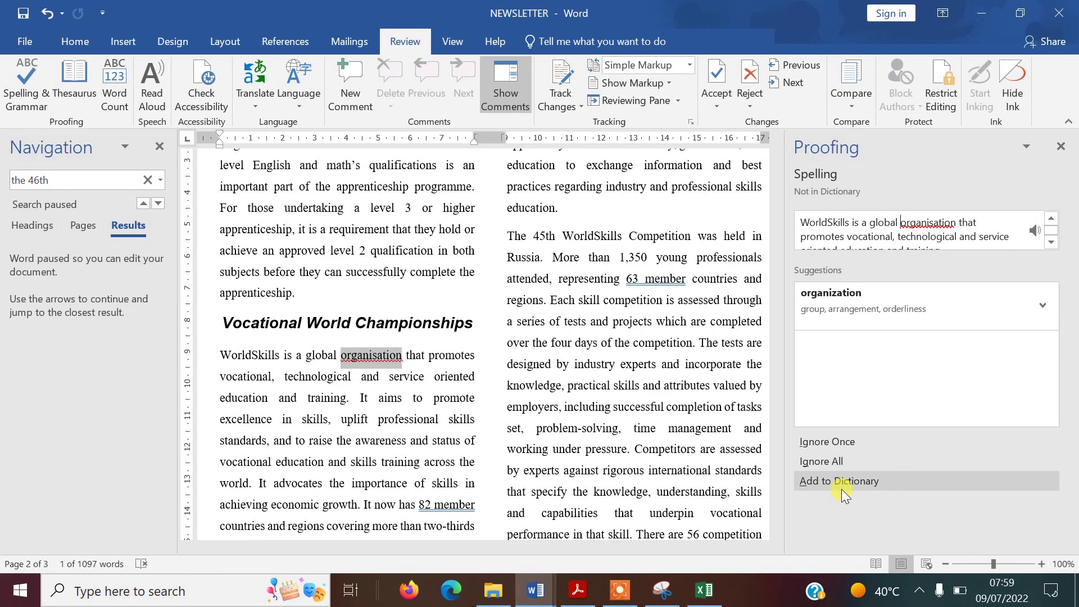
left_click(842, 489)
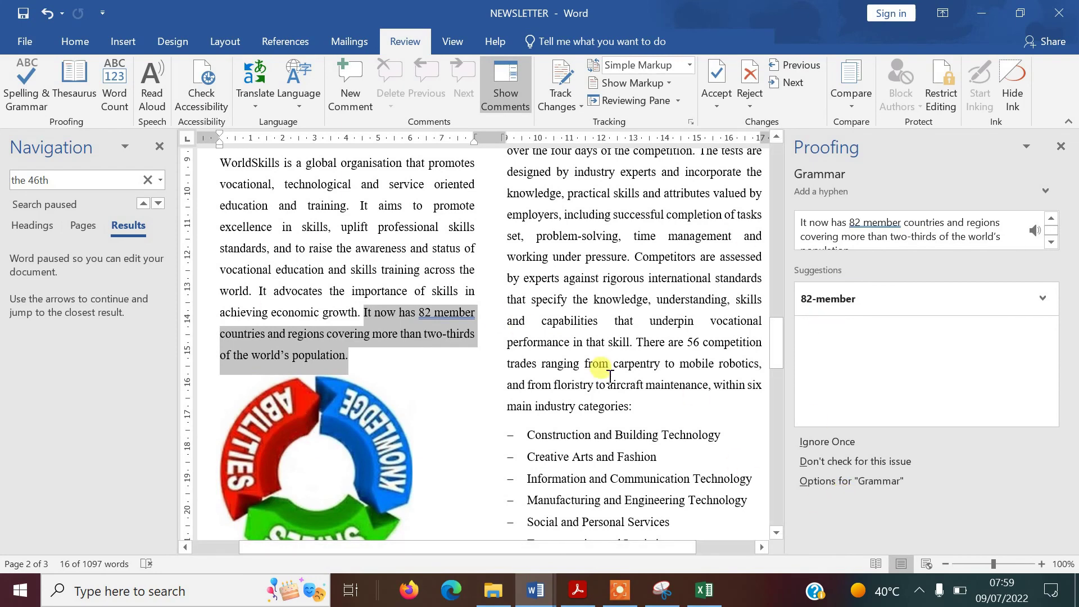
left_click(845, 443)
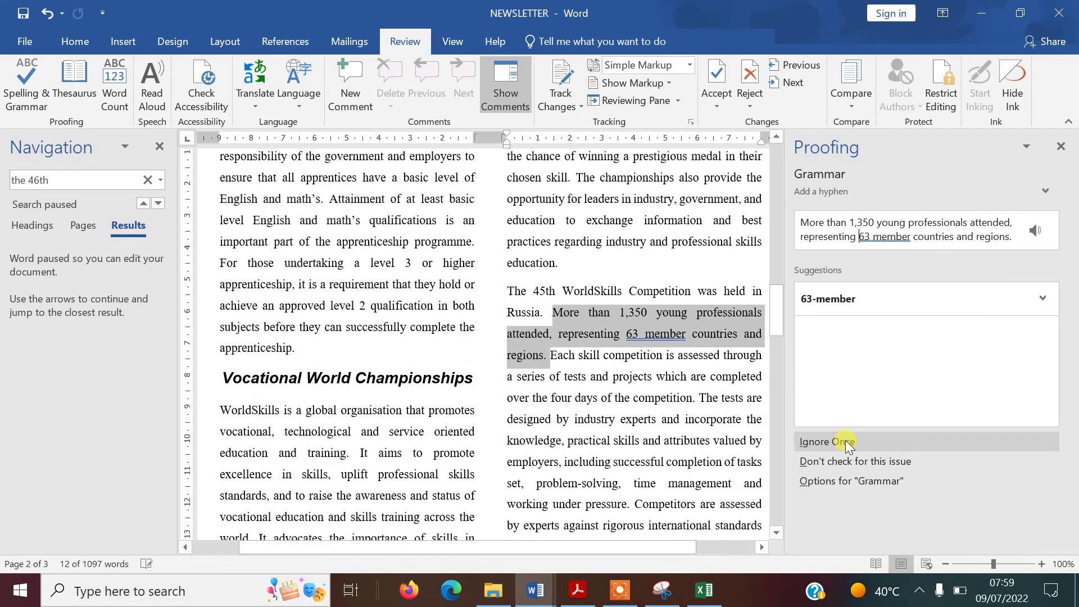
left_click(846, 442)
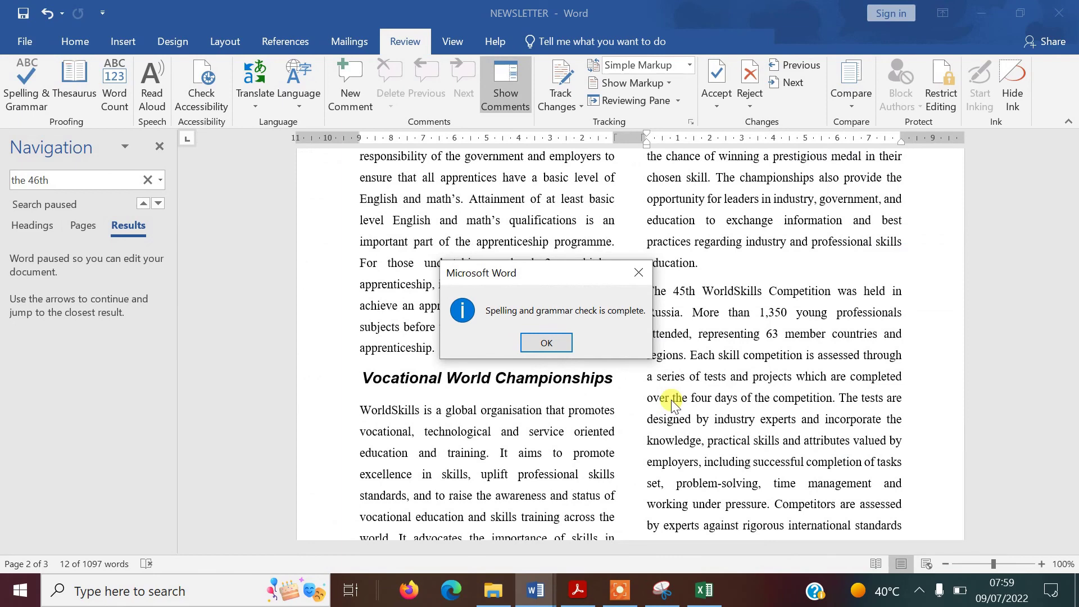
left_click(547, 343)
Resize the N2102TRANSFER logo to 3 cm by 3 cm with square text wrapping
left_click_drag(1074, 294, 1070, 131)
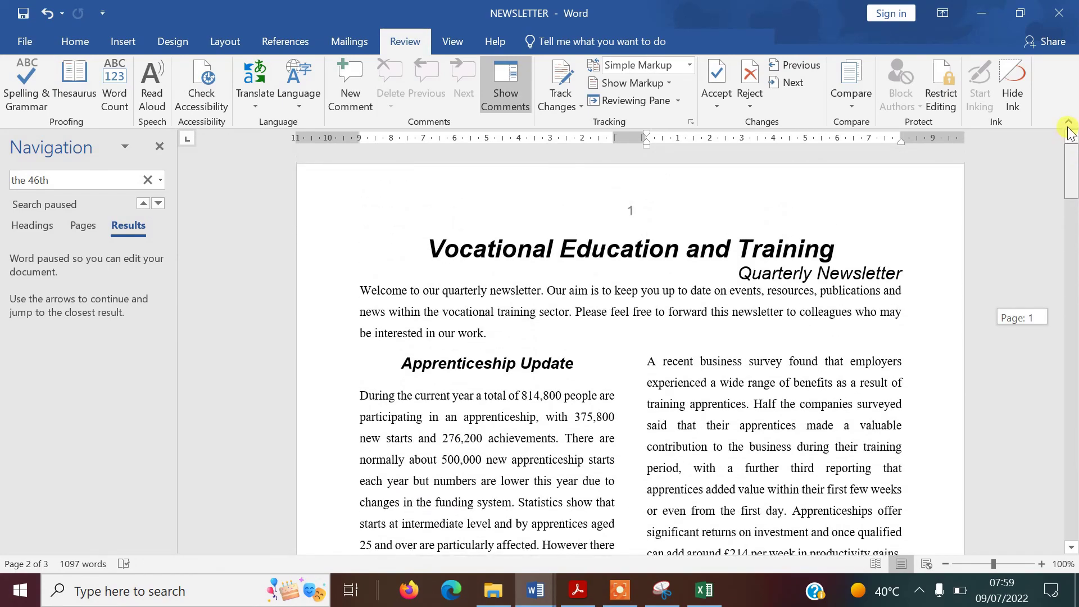
left_click_drag(1069, 131, 1070, 132)
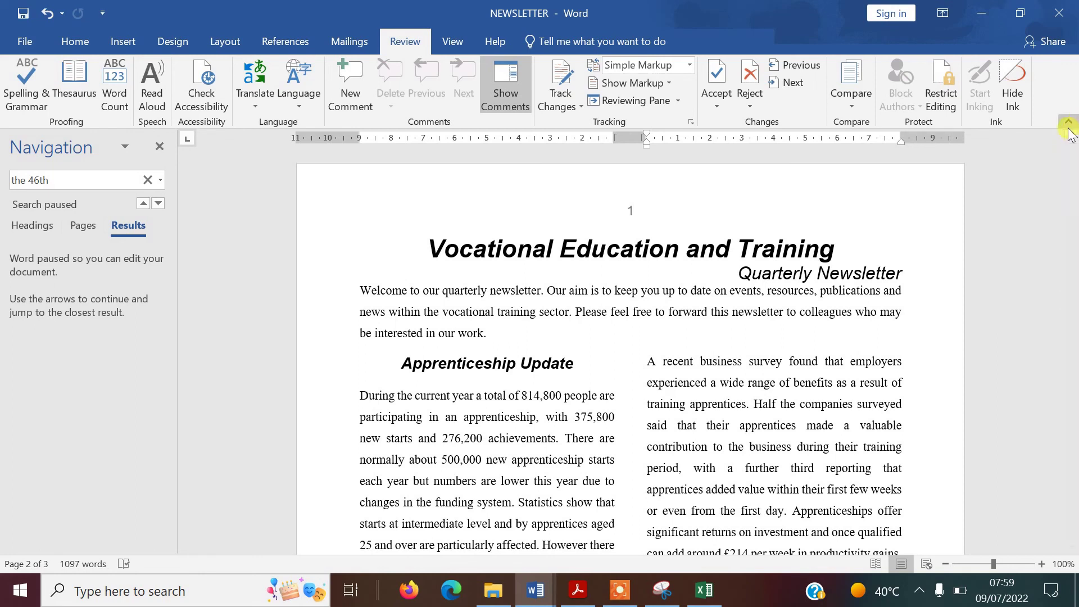
left_click_drag(1074, 173, 1074, 381)
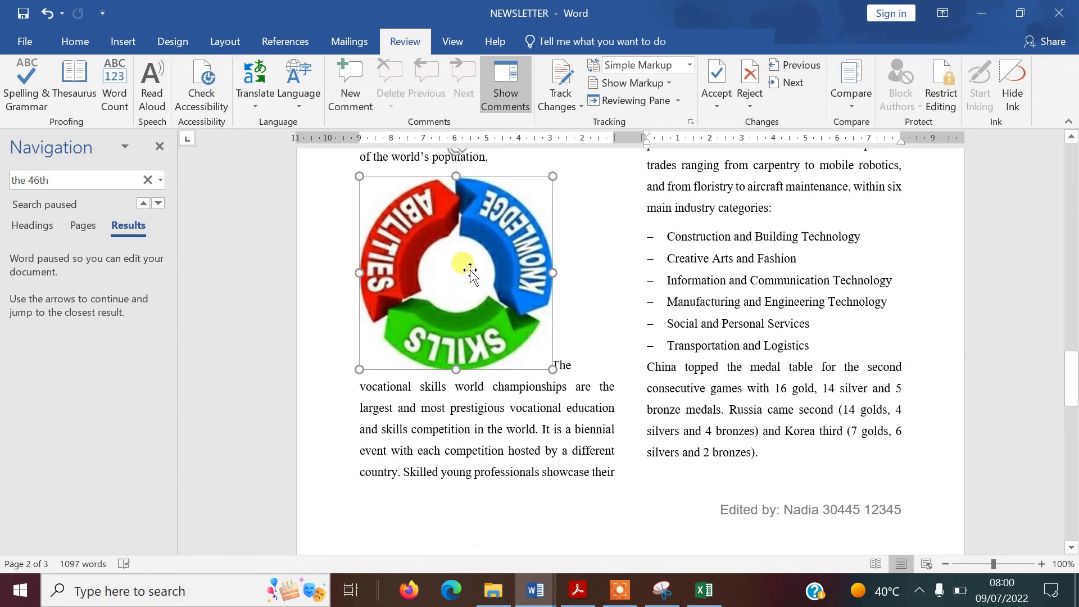
left_click(470, 270)
left_click_drag(1074, 383, 1074, 370)
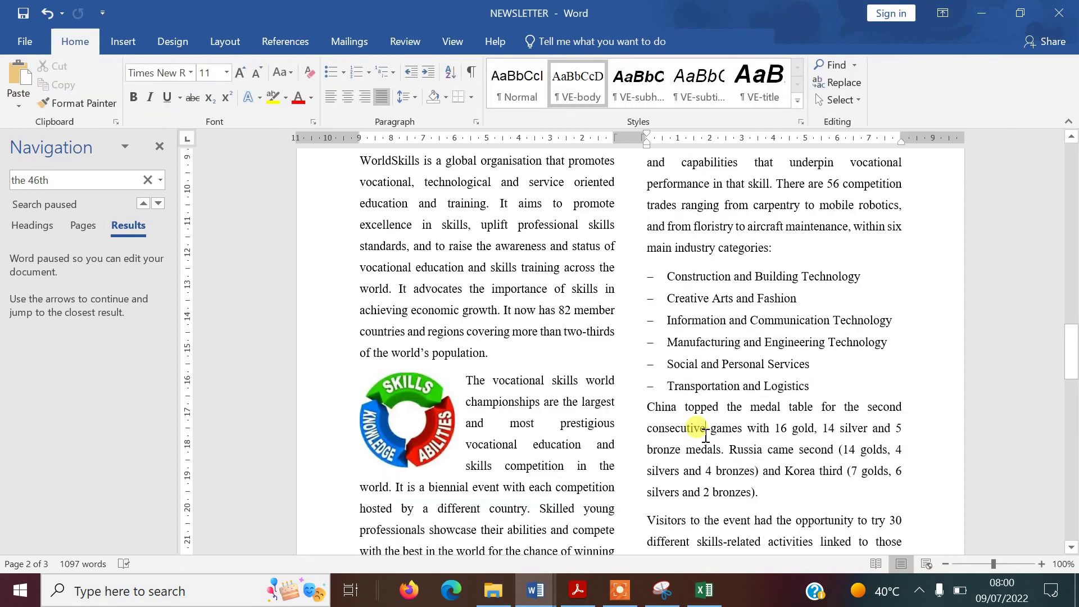
left_click(413, 442)
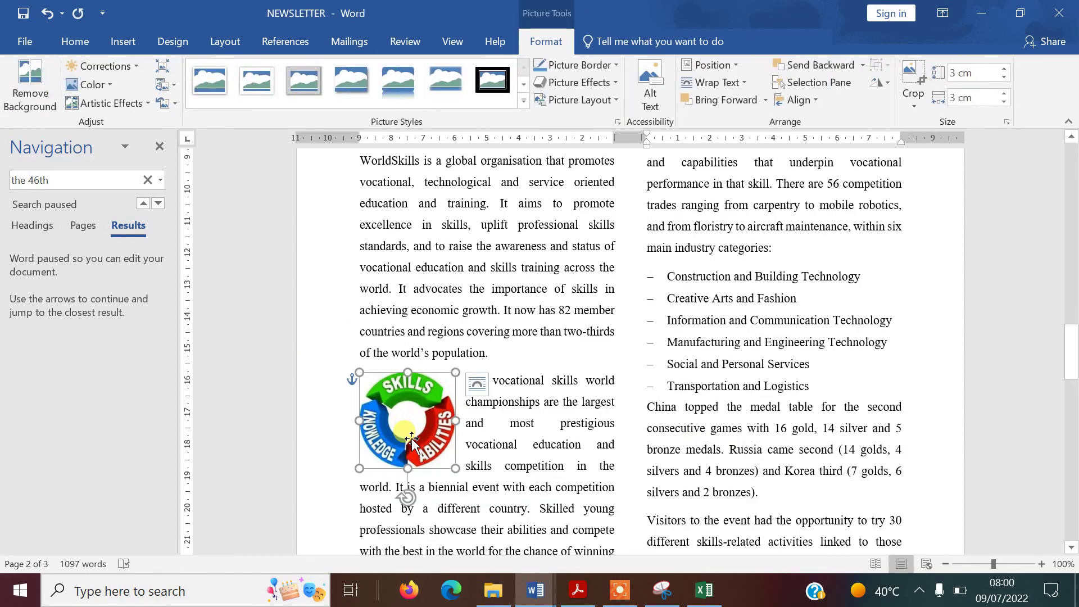
left_click(513, 469)
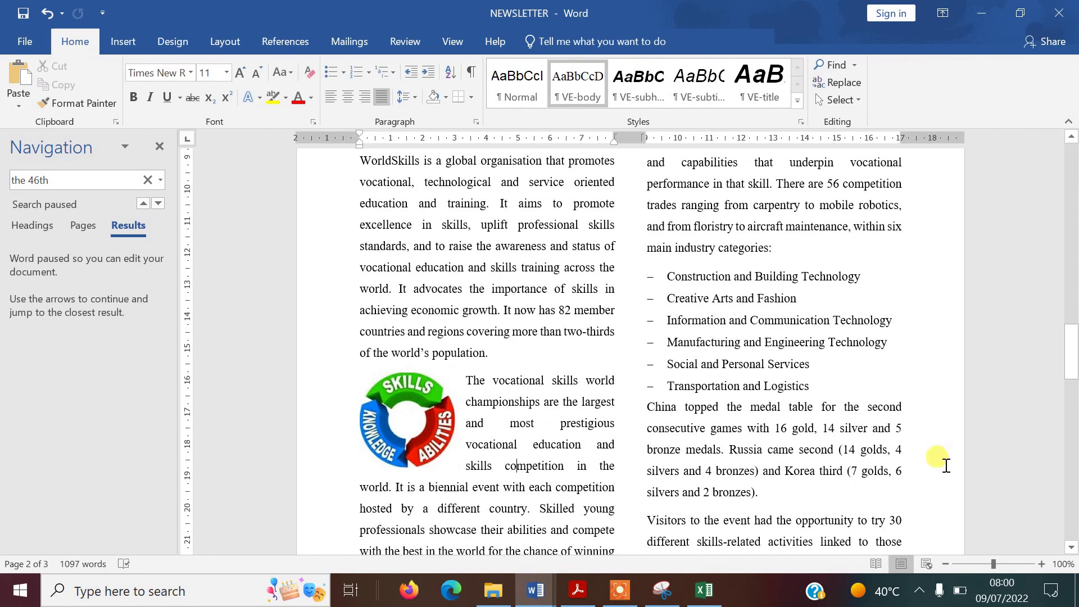
Scroll down to the bottom of page 3 to show the closing note
left_click(1072, 549)
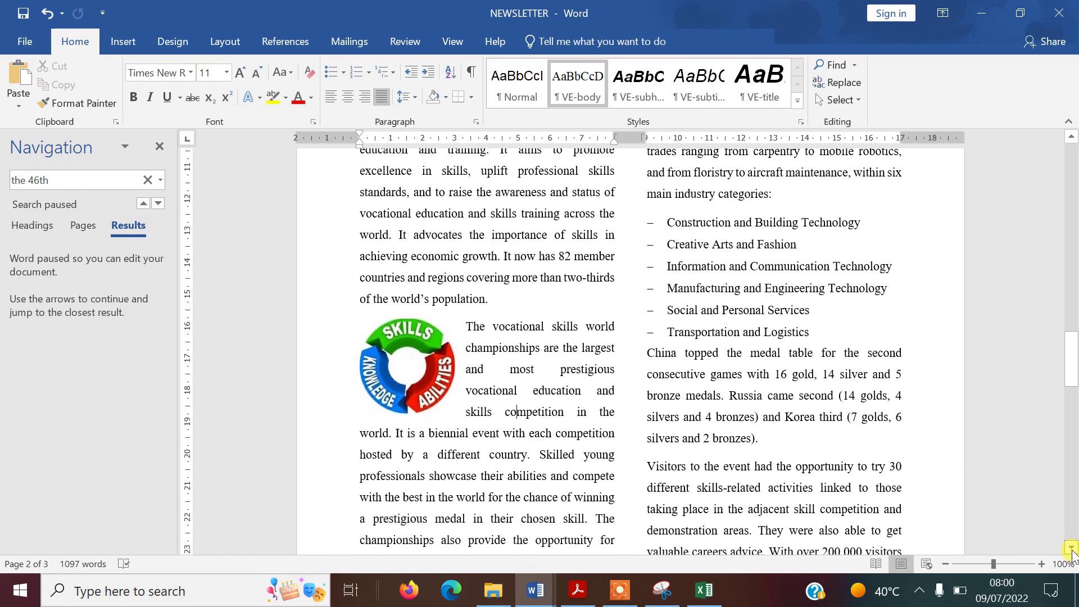
left_click(1071, 548)
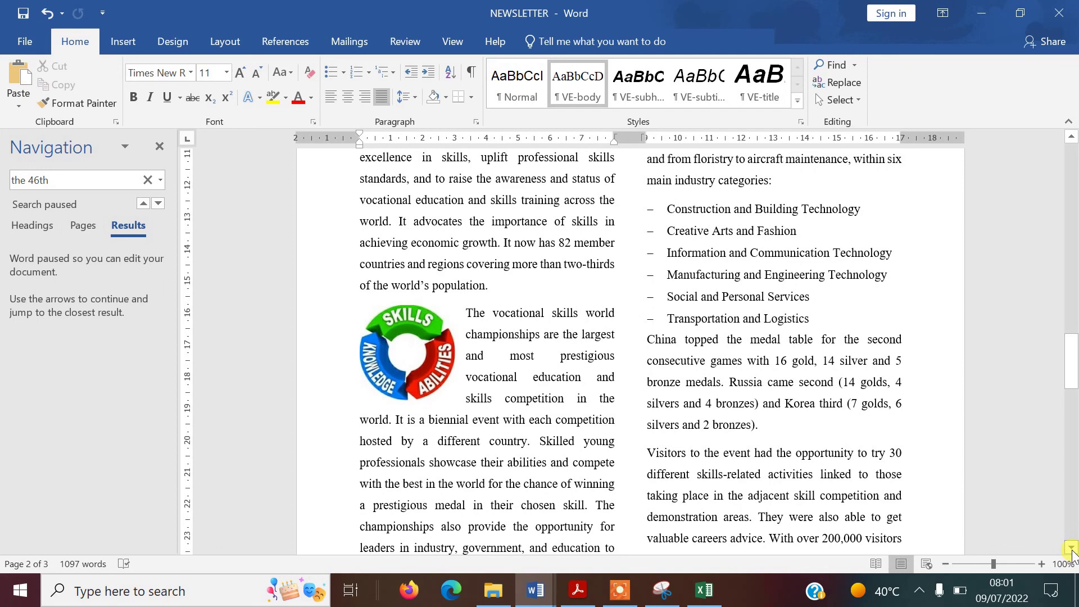
left_click(1072, 548)
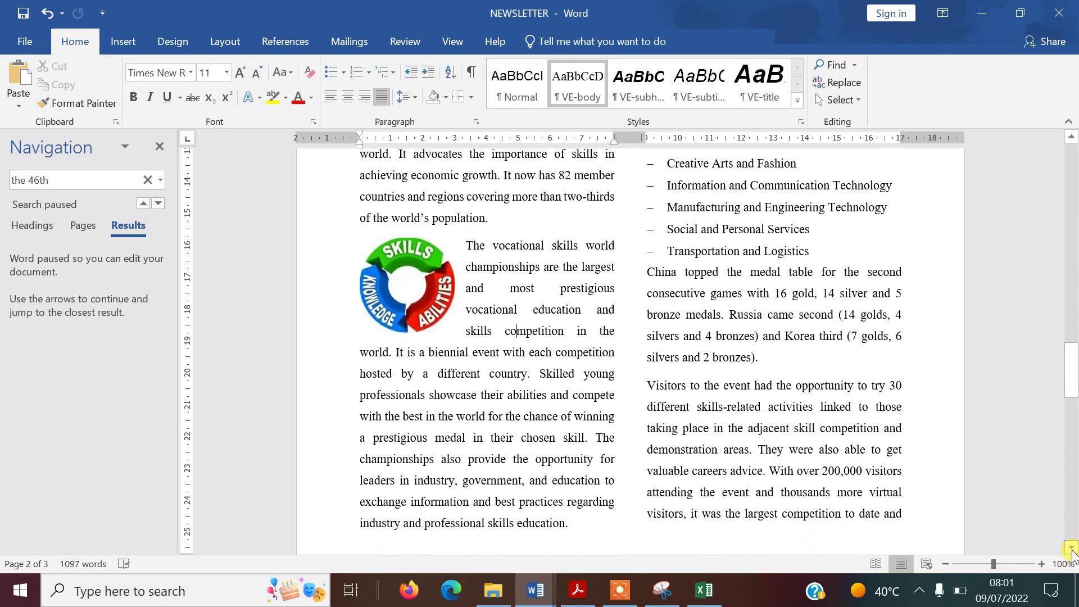
left_click(1072, 548)
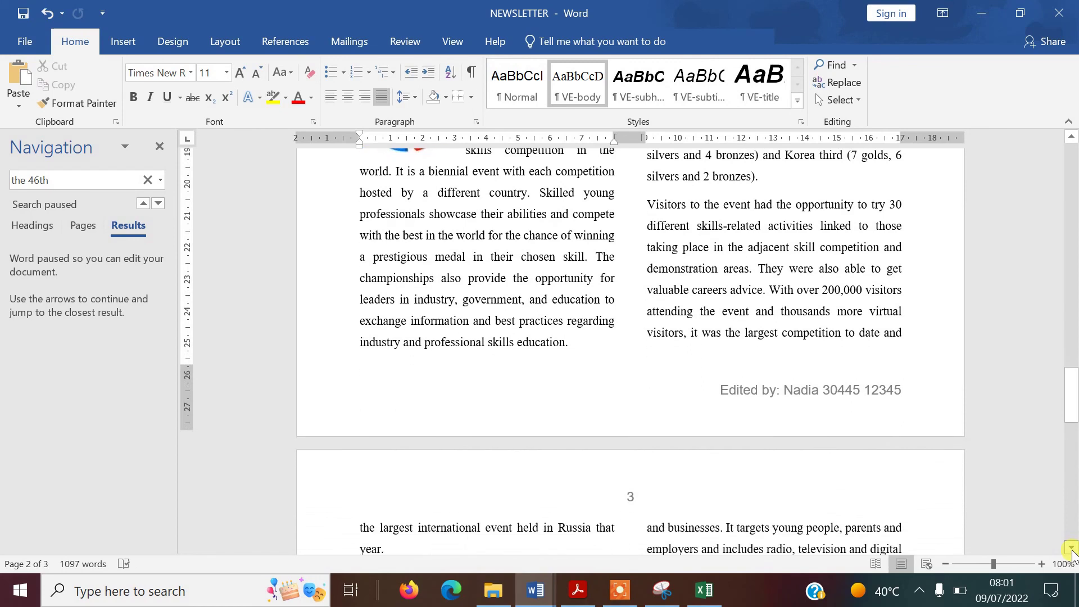
left_click(1072, 548)
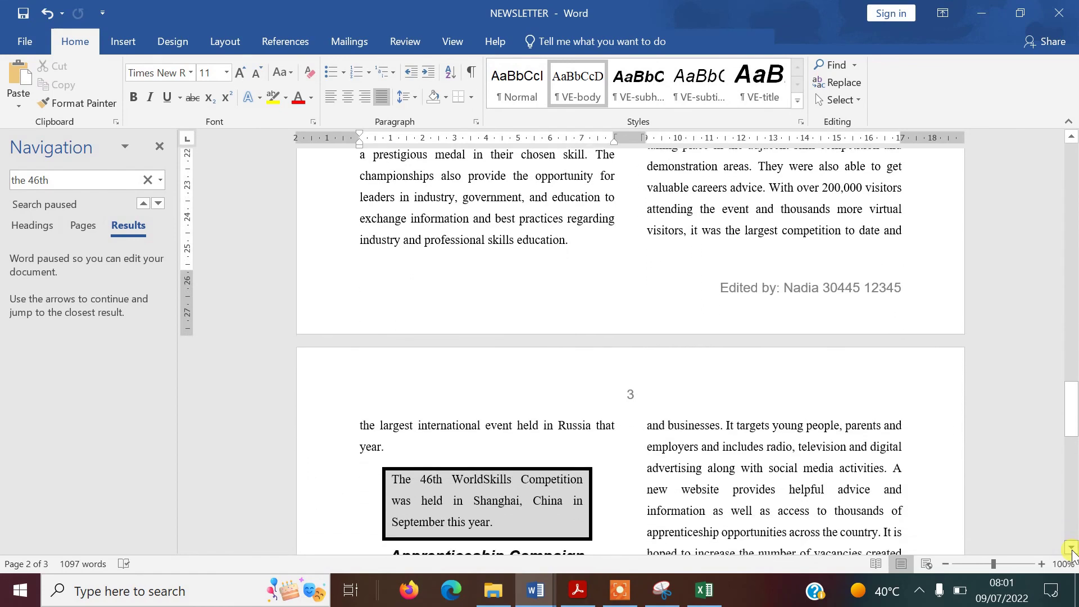
left_click(1071, 548)
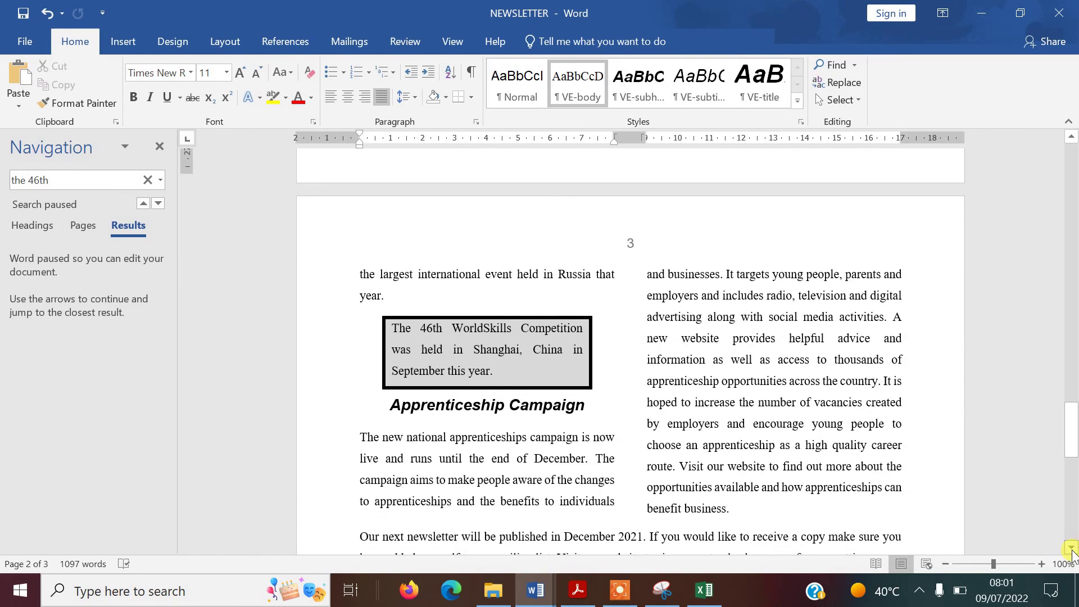
left_click(1071, 548)
left_click(1071, 548)
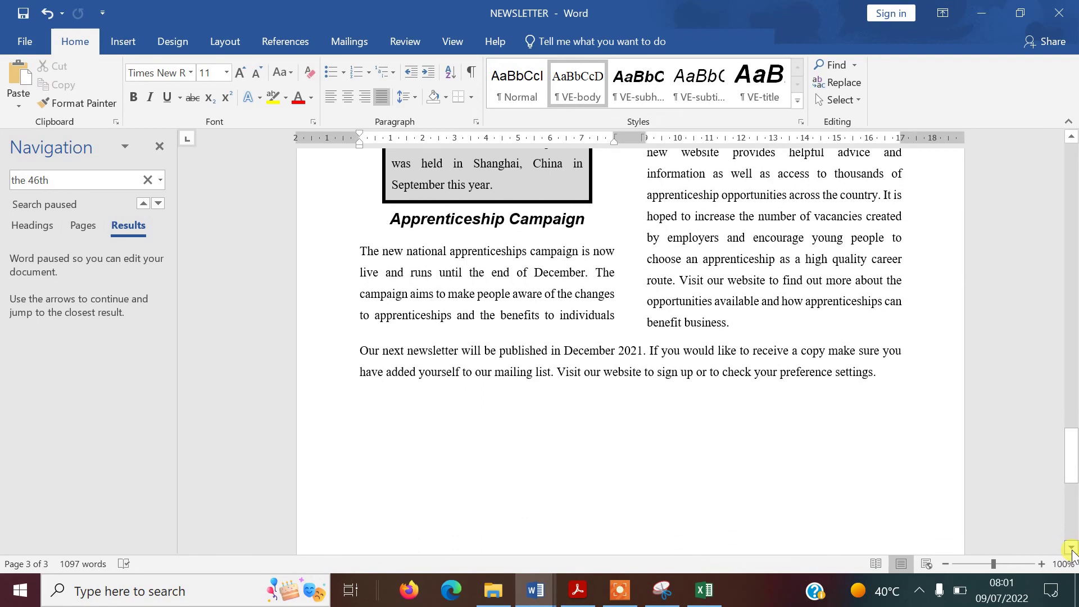